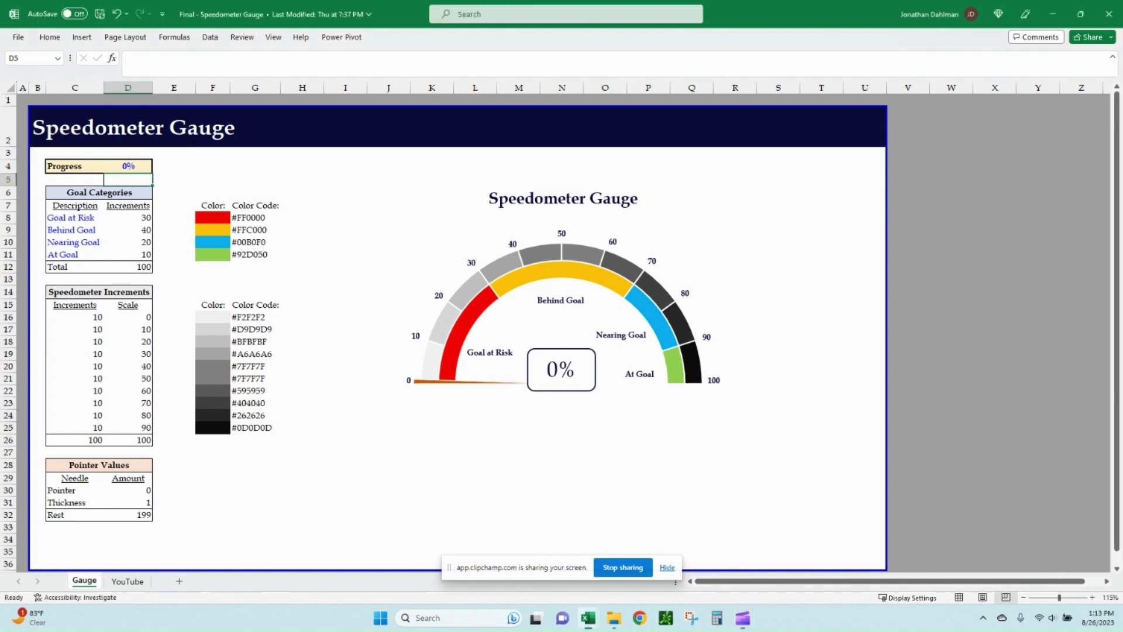
Test the finished gauge by setting the Progress value in D4 to 15% and then 30%
{"action": "left_click", "coordinate": [128, 166]}
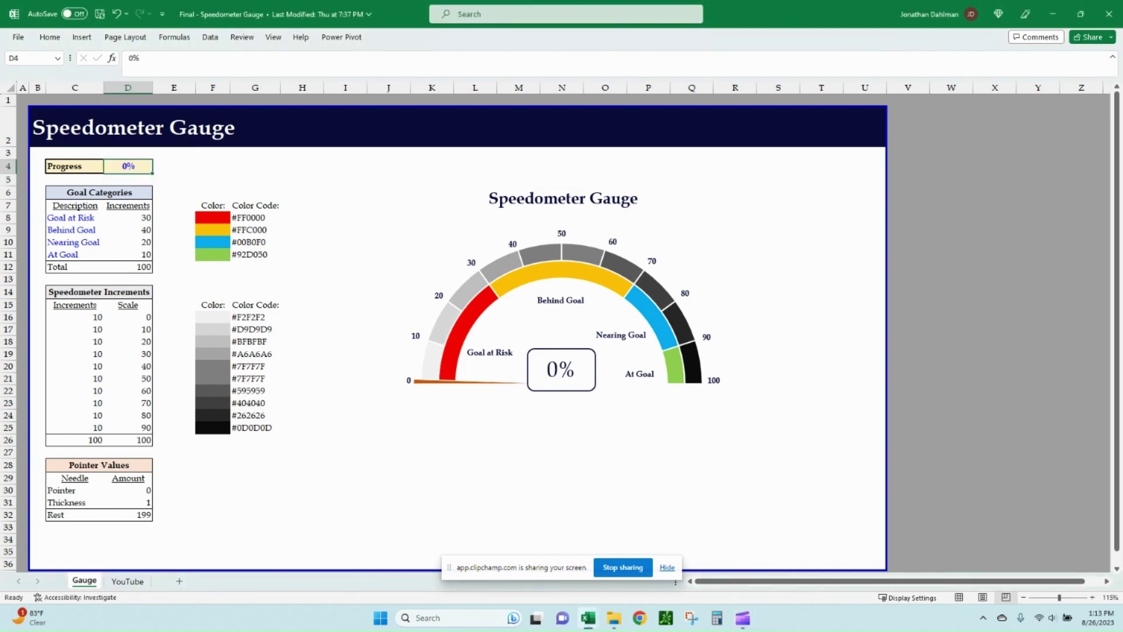
{"action": "type", "text": "1"}
{"action": "type", "text": "5"}
{"action": "key", "text": "Return"}
{"action": "left_click", "coordinate": [127, 166]}
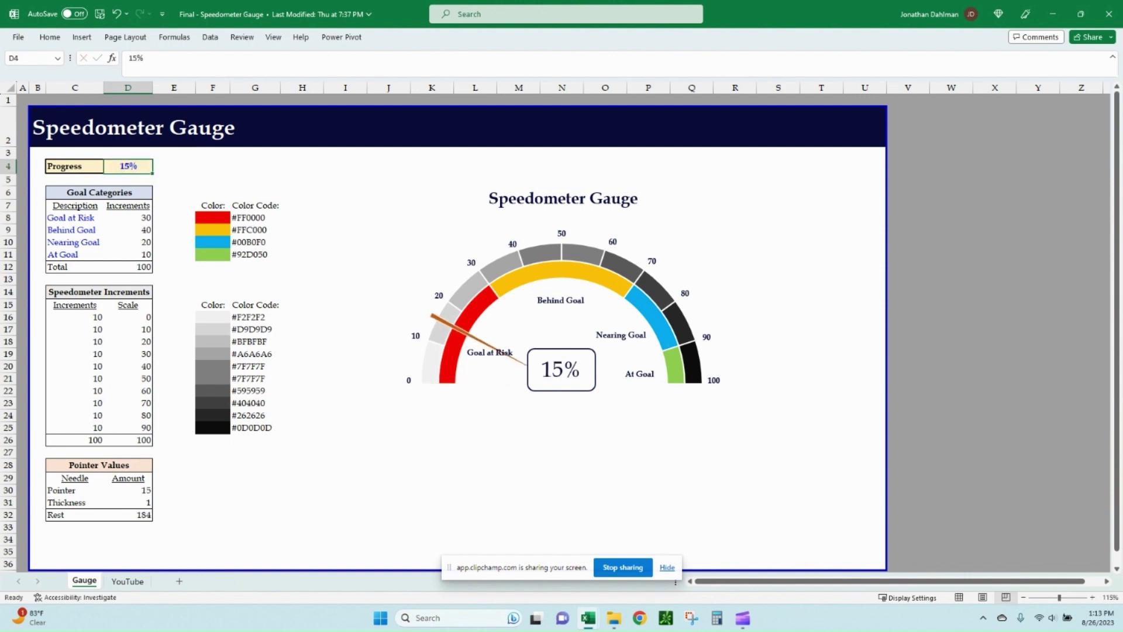
{"action": "type", "text": "30"}
{"action": "key", "text": "Return"}
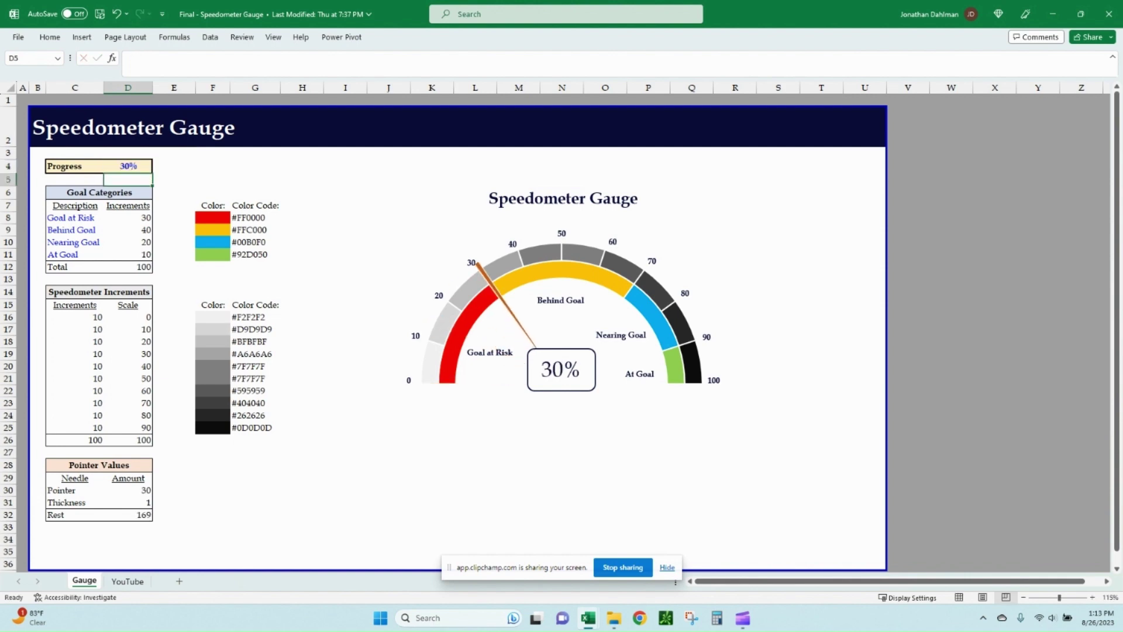
Test the gauge's middle range by setting Progress in D4 to 45% and then 60%
{"action": "key", "text": "Up"}
{"action": "type", "text": "45"}
{"action": "key", "text": "Return"}
{"action": "key", "text": "Up"}
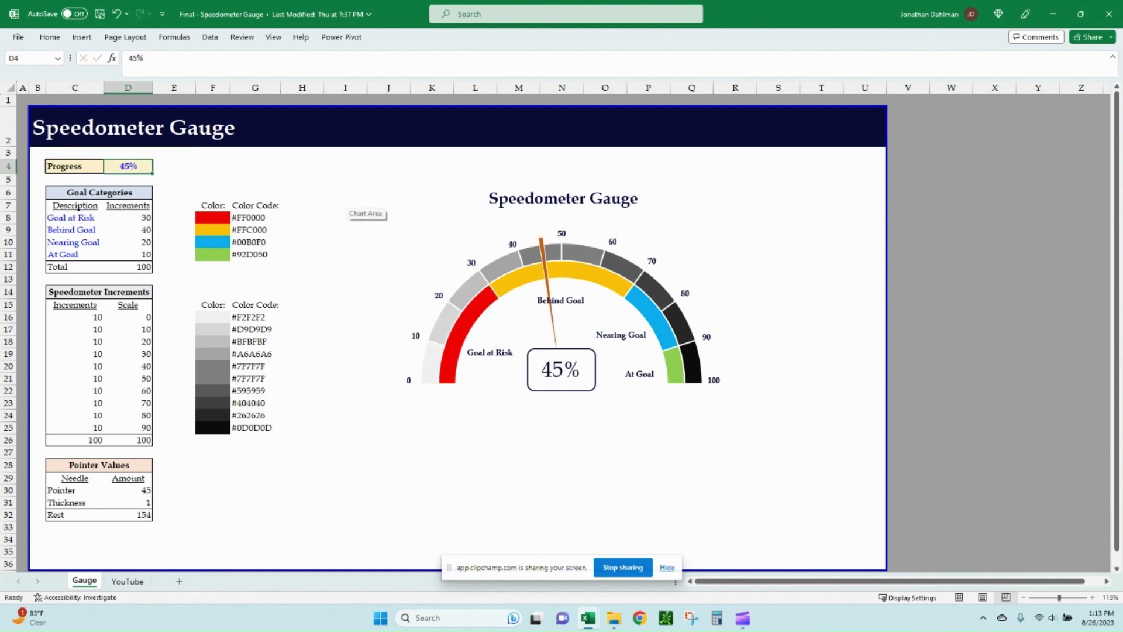
{"action": "type", "text": "60"}
{"action": "key", "text": "Return"}
Test the gauge beyond its limits by setting Progress in D4 to 110% and then -15%
{"action": "key", "text": "Up"}
{"action": "type", "text": "110"}
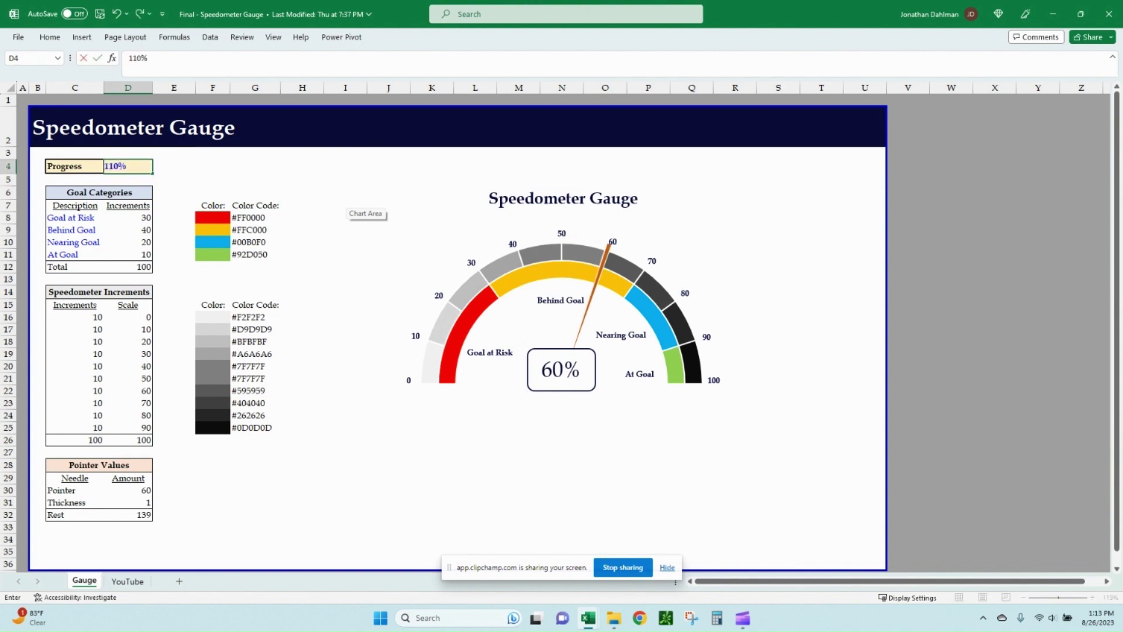
{"action": "key", "text": "Return"}
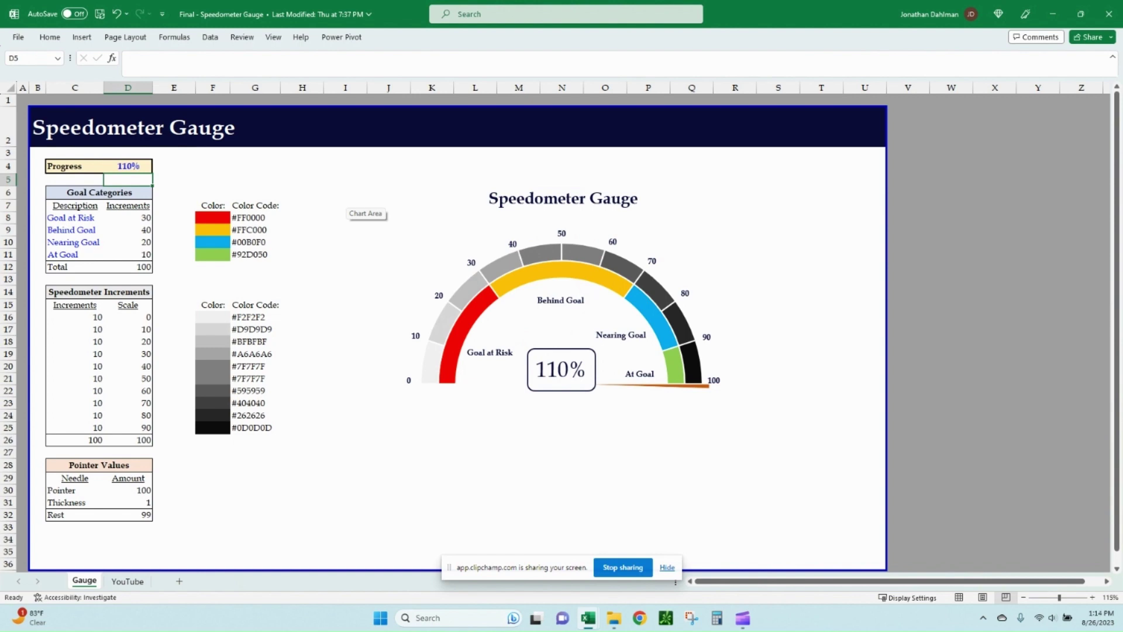
{"action": "key", "text": "Up"}
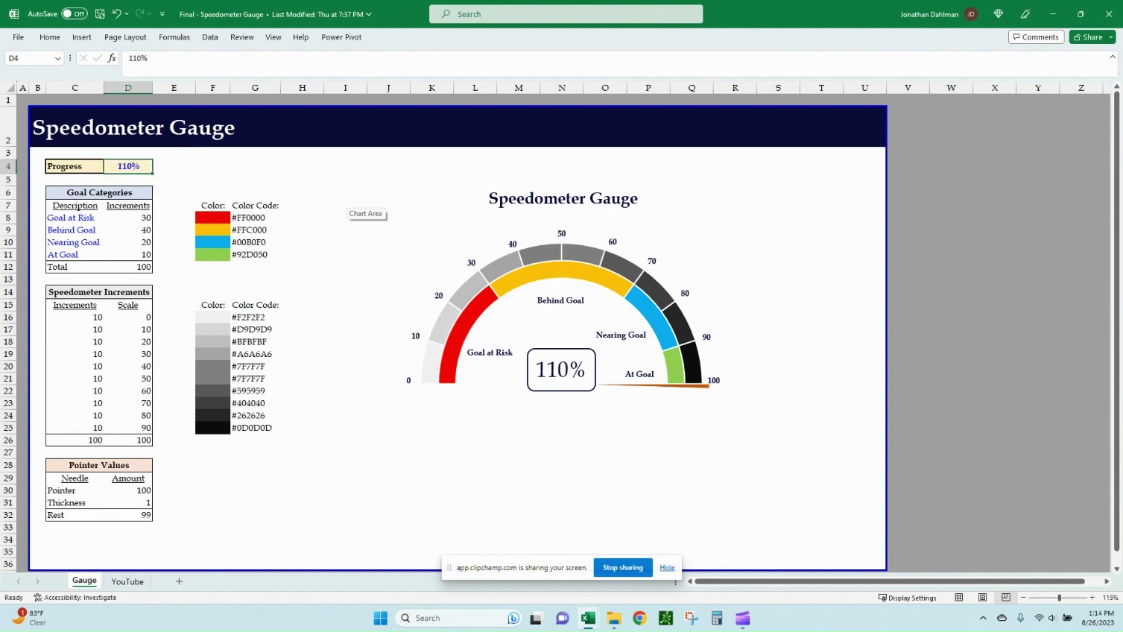
{"action": "type", "text": "-15"}
{"action": "key", "text": "Return"}
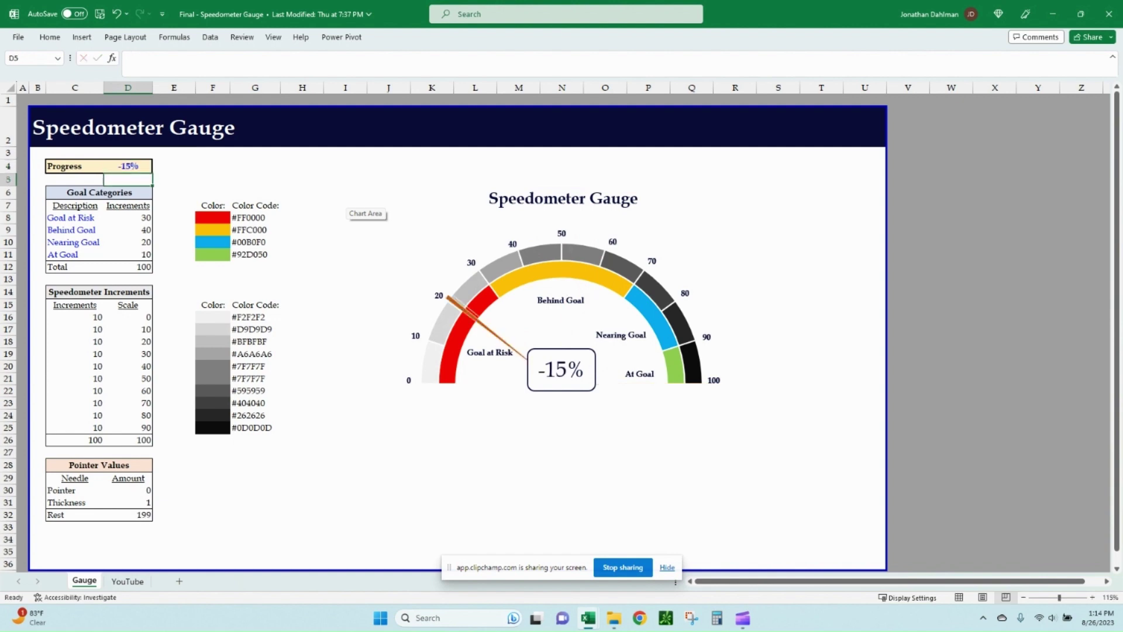
{"action": "key", "text": "Up"}
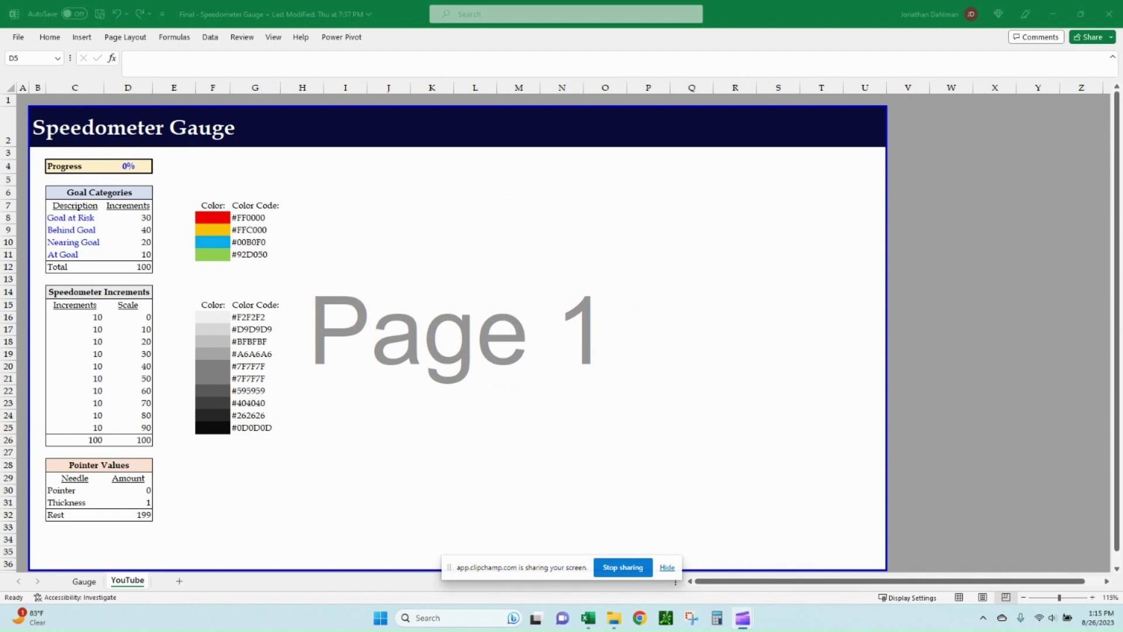
On the YouTube sheet, insert a doughnut chart from the Goal Categories range C7:D12 and enlarge it to fill the blank area beside the tables
{"action": "key", "text": "alt+Tab"}
{"action": "left_click", "coordinate": [127, 166]}
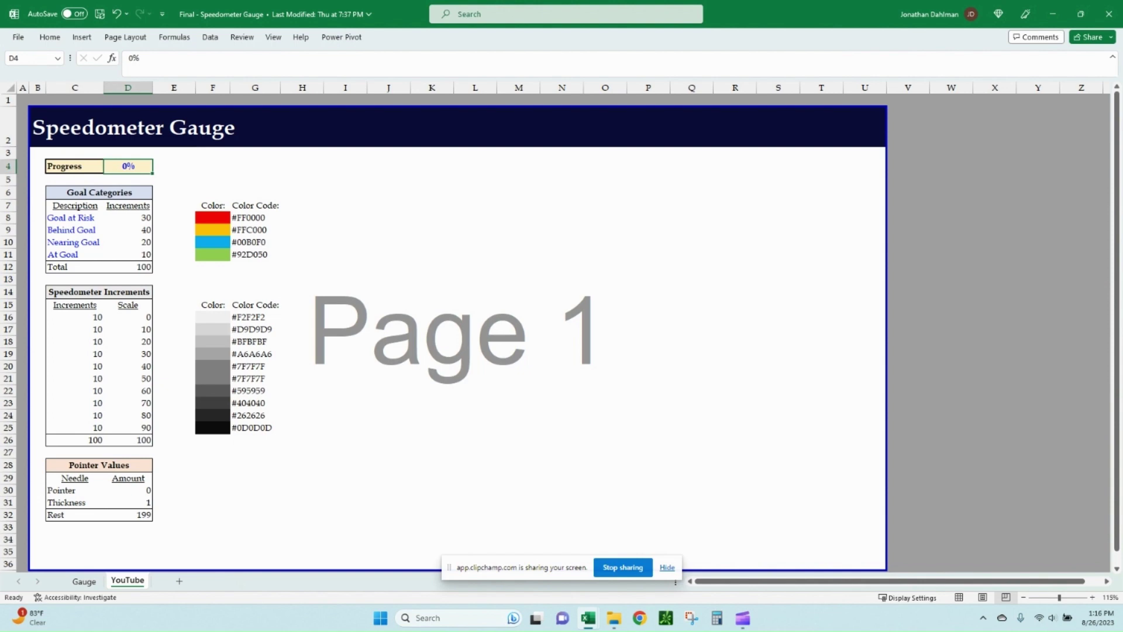
{"action": "left_click_drag", "start_coordinate": [75, 206], "coordinate": [128, 267]}
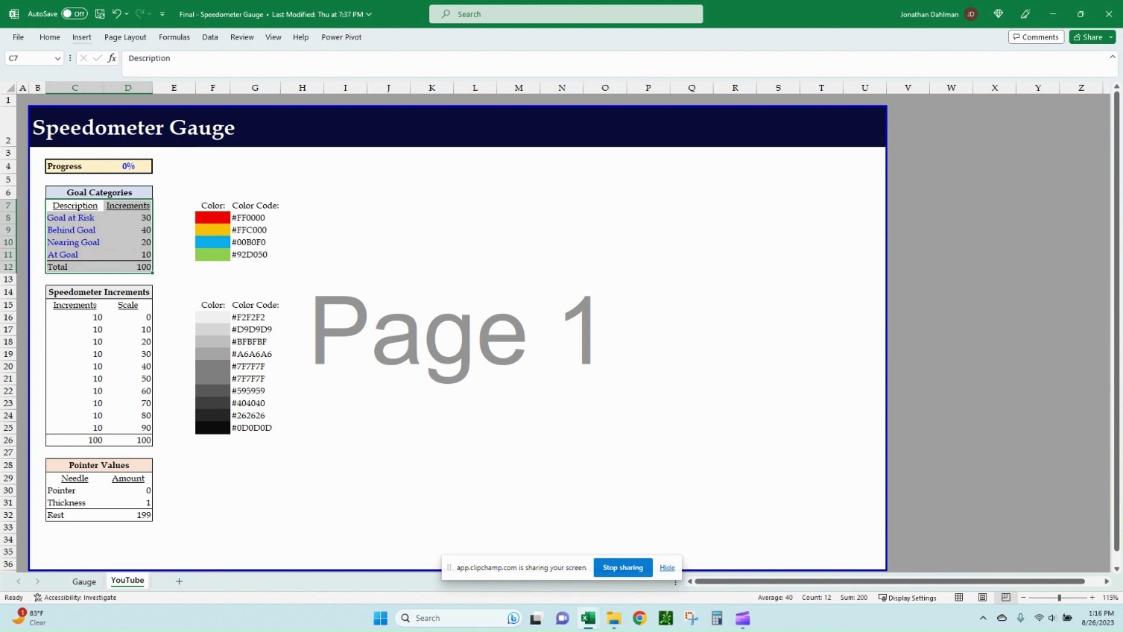
{"action": "left_click", "coordinate": [82, 37]}
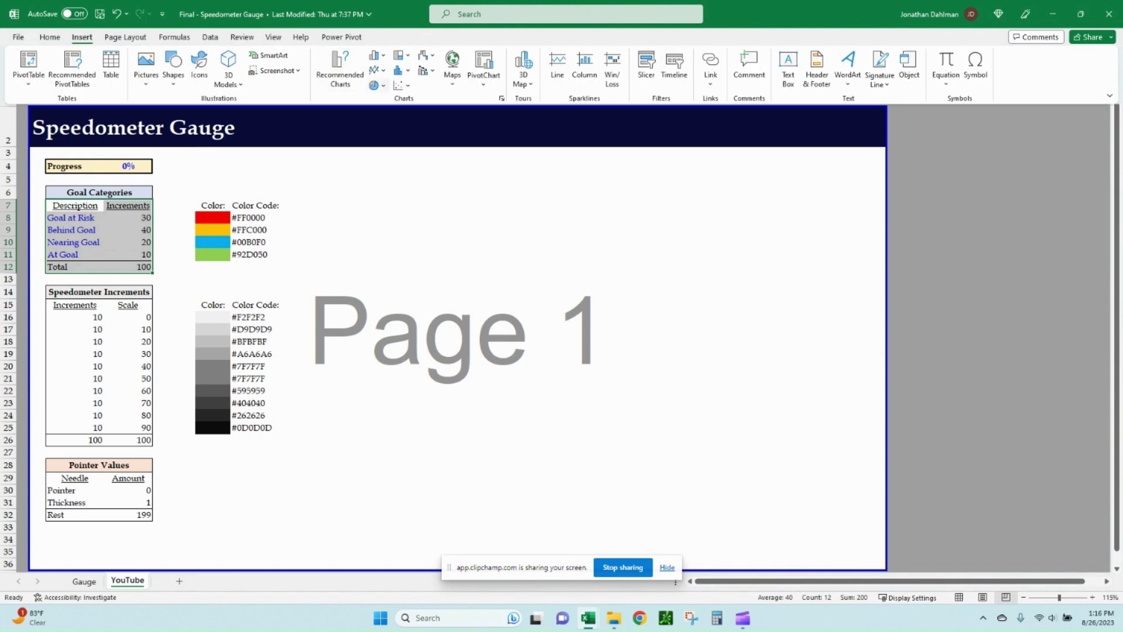
{"action": "left_click", "coordinate": [377, 84]}
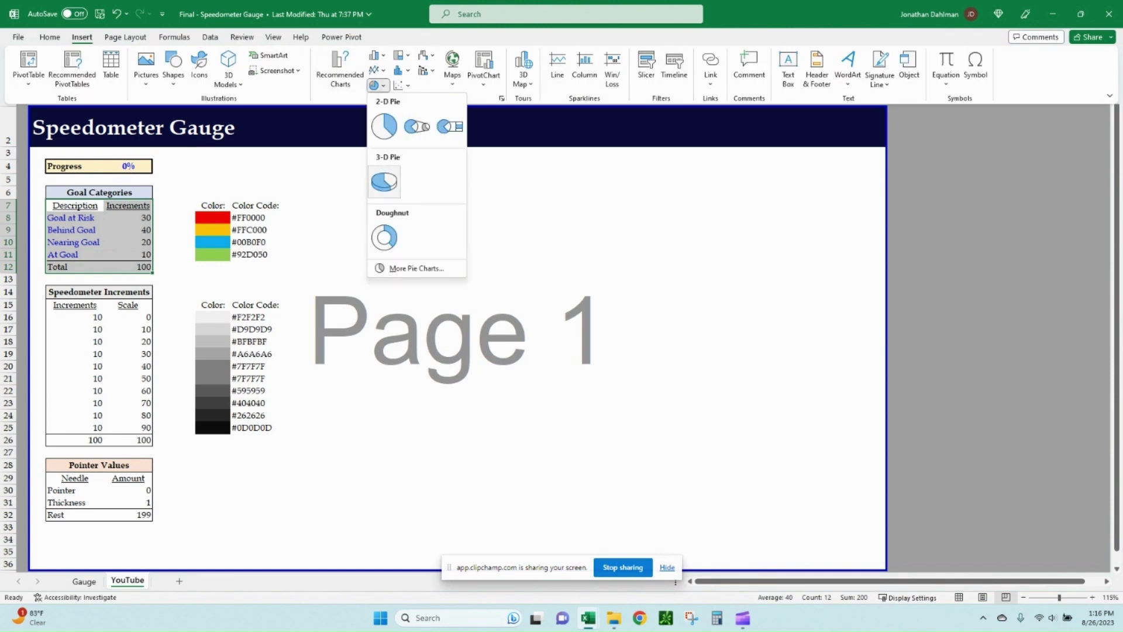
{"action": "left_click", "coordinate": [384, 237]}
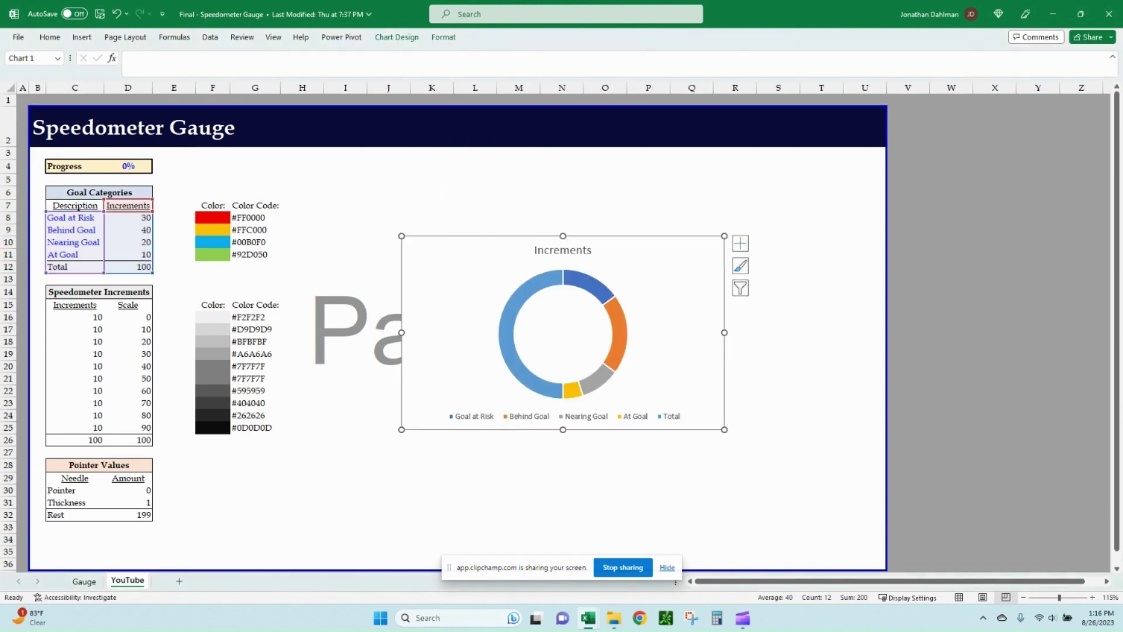
{"action": "left_click_drag", "start_coordinate": [401, 235], "coordinate": [292, 160]}
{"action": "left_click_drag", "start_coordinate": [725, 430], "coordinate": [875, 551]}
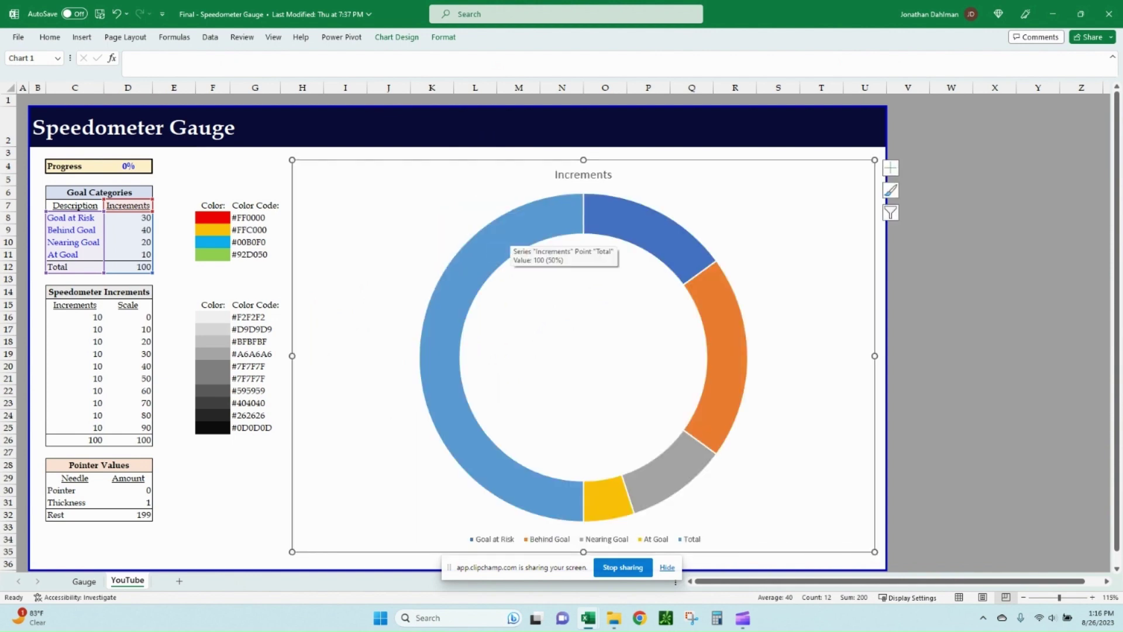
Set the angle of the first slice of the doughnut series to 270°
{"action": "left_click", "coordinate": [506, 242]}
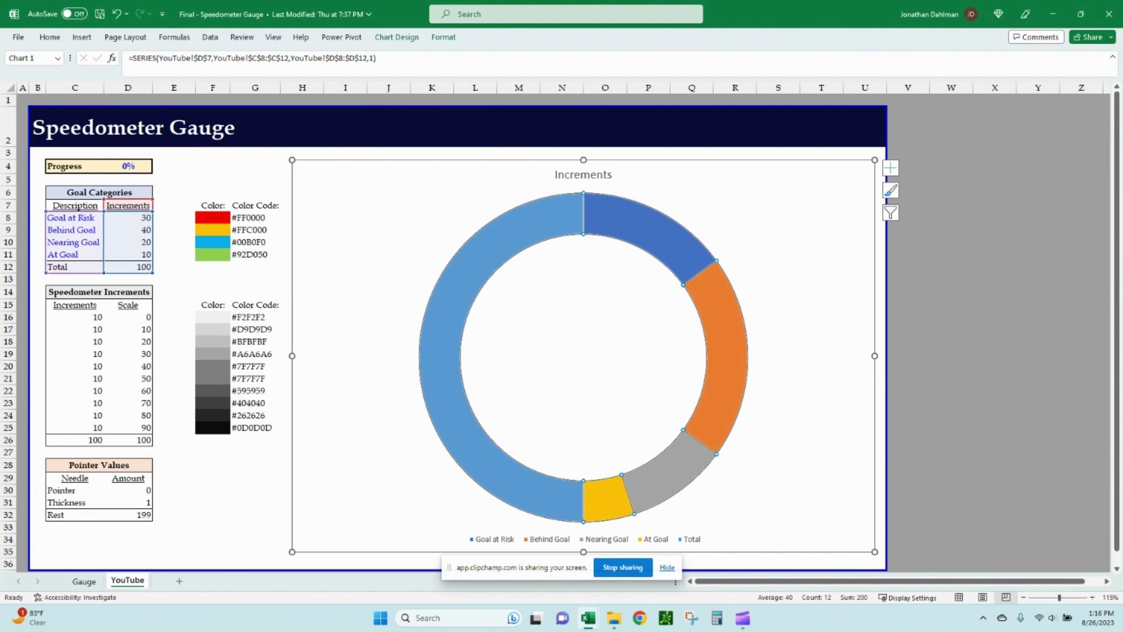
{"action": "key", "text": "ctrl+1"}
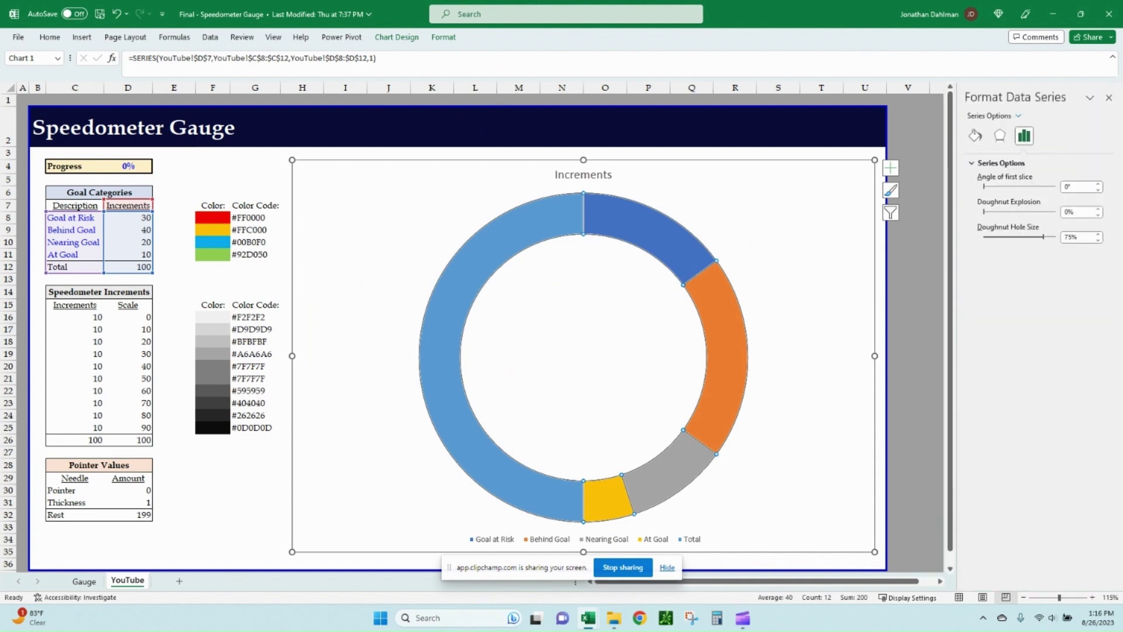
{"action": "left_click", "coordinate": [1063, 187]}
{"action": "type", "text": "27"}
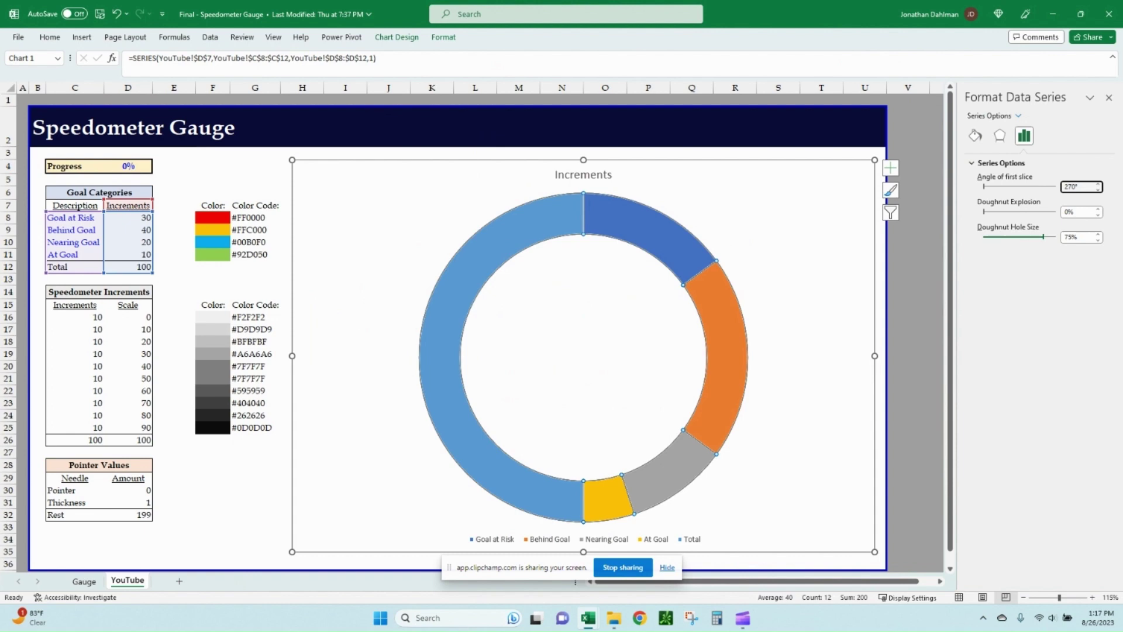
{"action": "key", "text": "Tab"}
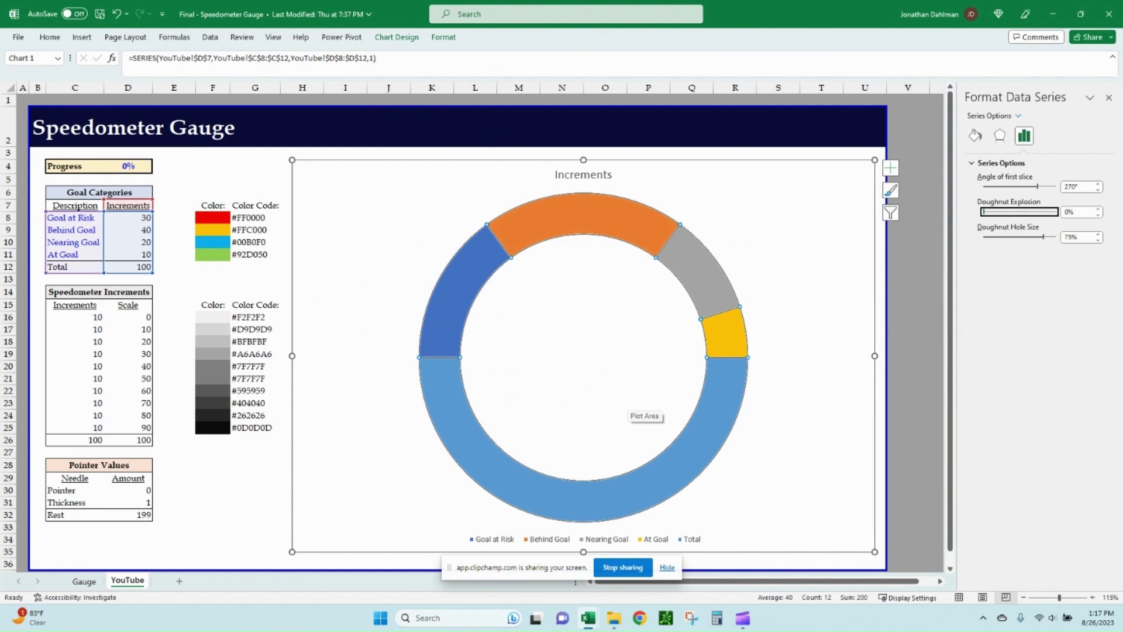
Set the doughnut's Total slice to no fill
{"action": "left_click", "coordinate": [442, 407]}
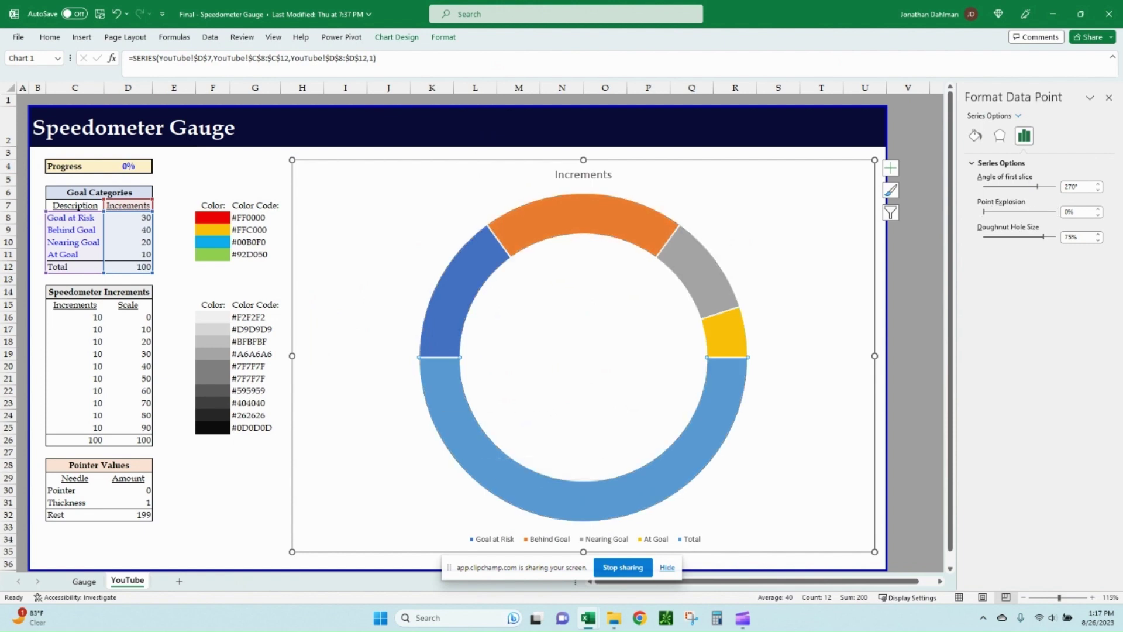
{"action": "left_click", "coordinate": [975, 135]}
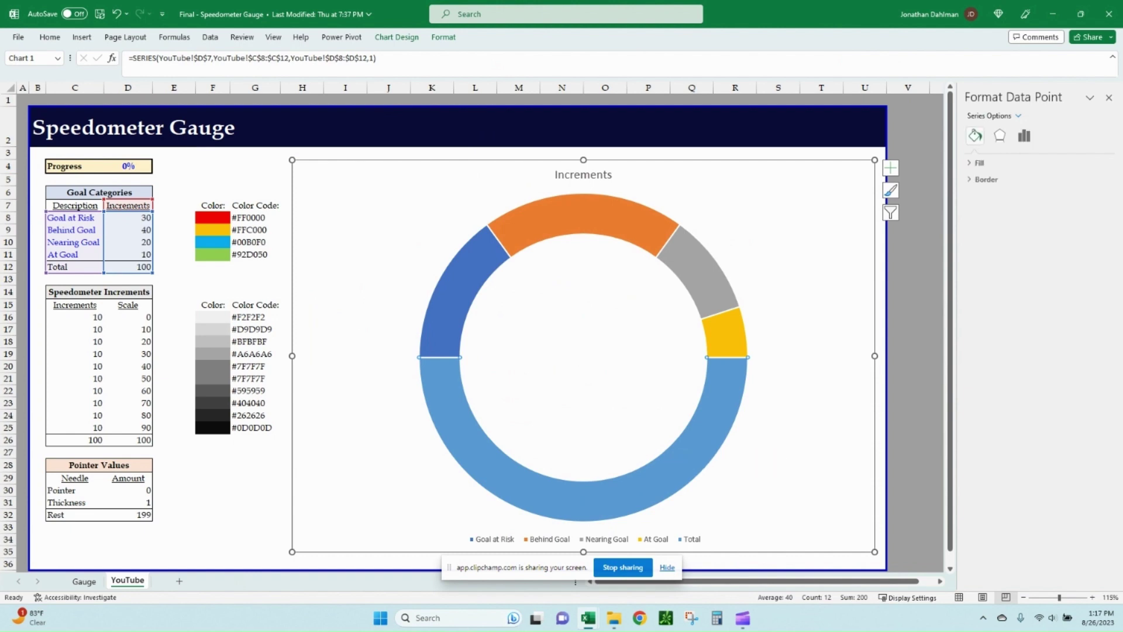
{"action": "left_click", "coordinate": [983, 163]}
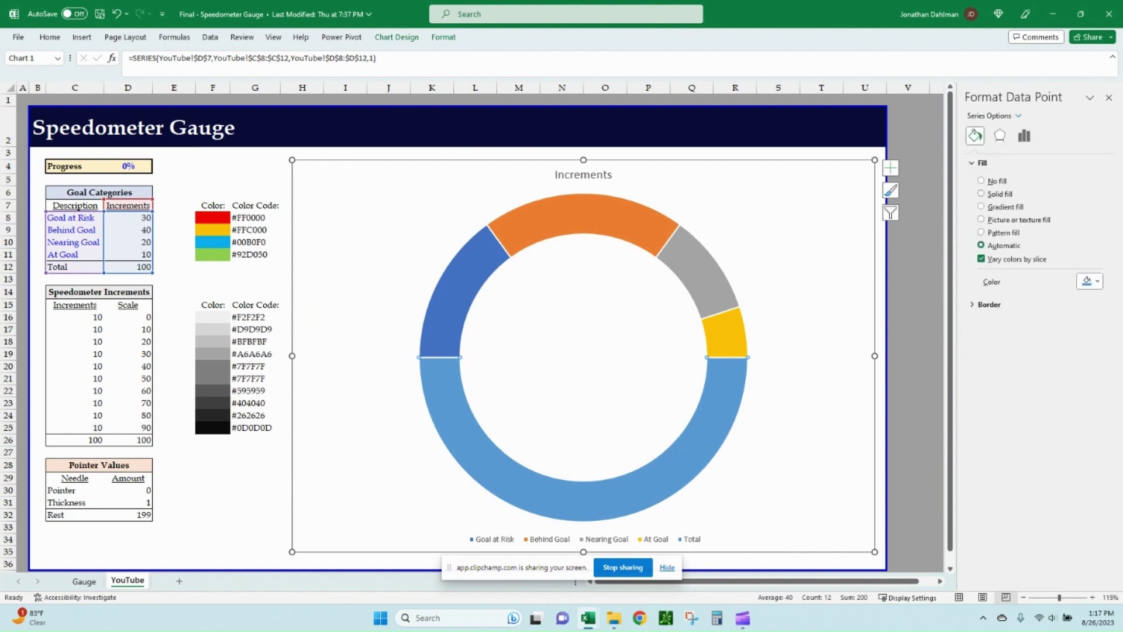
{"action": "left_click", "coordinate": [981, 181]}
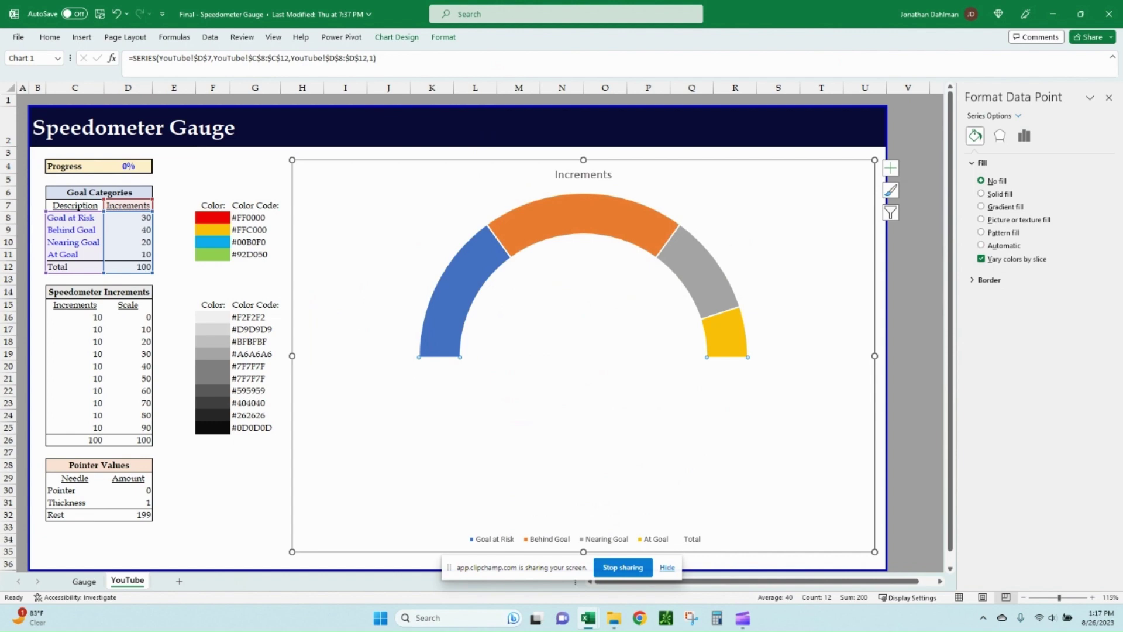
Give the Goal at Risk slice a solid red fill and color the Behind Goal slice gold (#FFC000)
{"action": "left_click", "coordinate": [455, 289]}
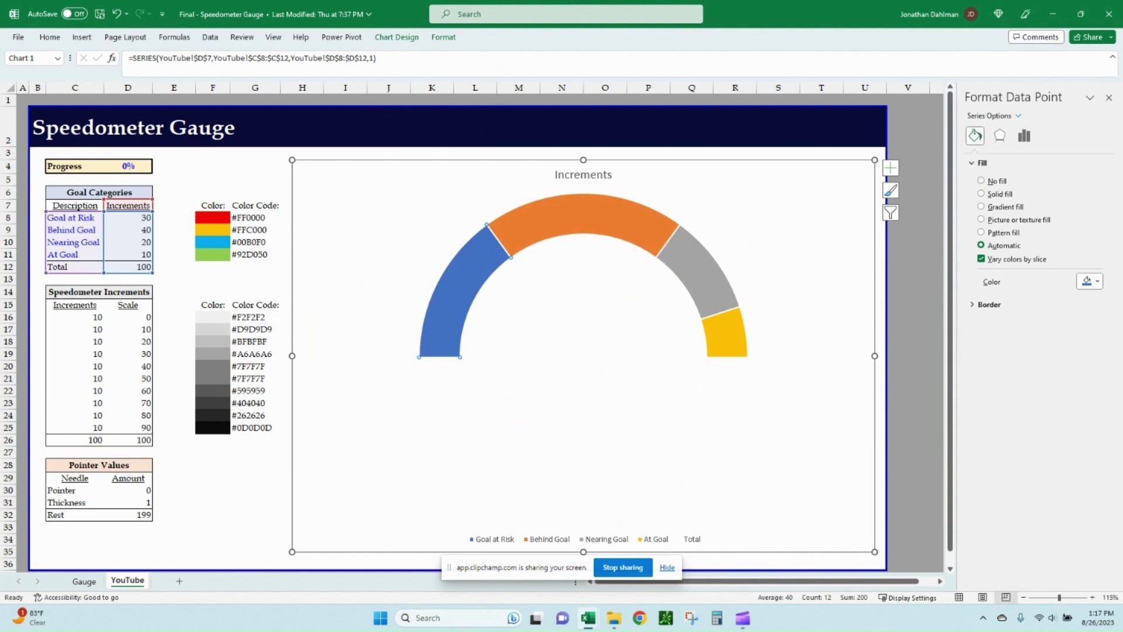
{"action": "left_click", "coordinate": [981, 194]}
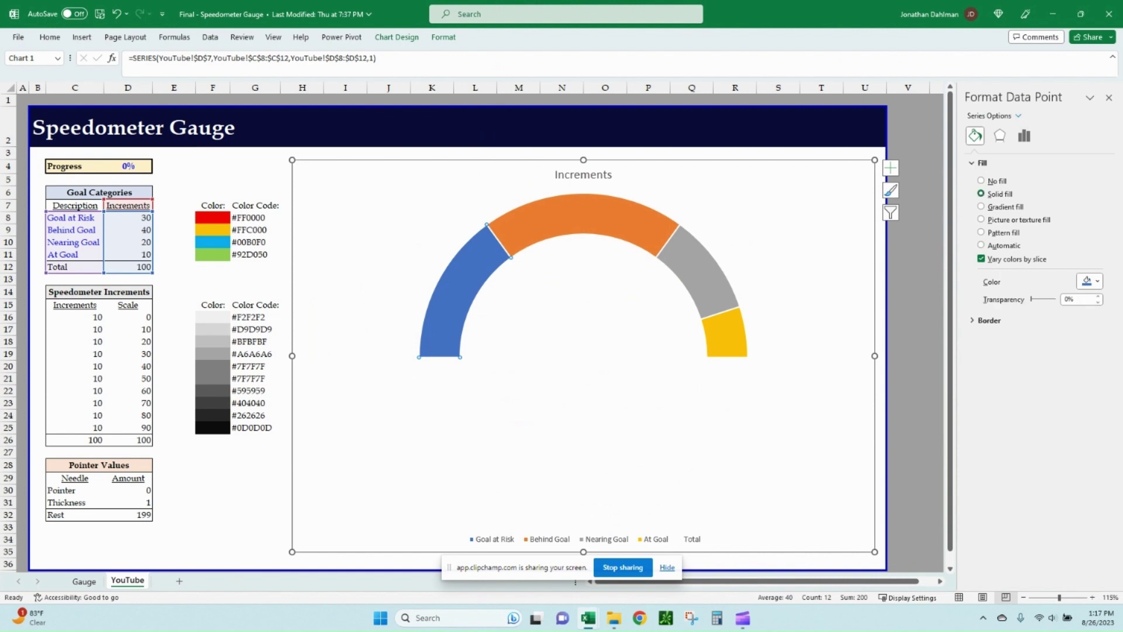
{"action": "left_click", "coordinate": [1089, 281]}
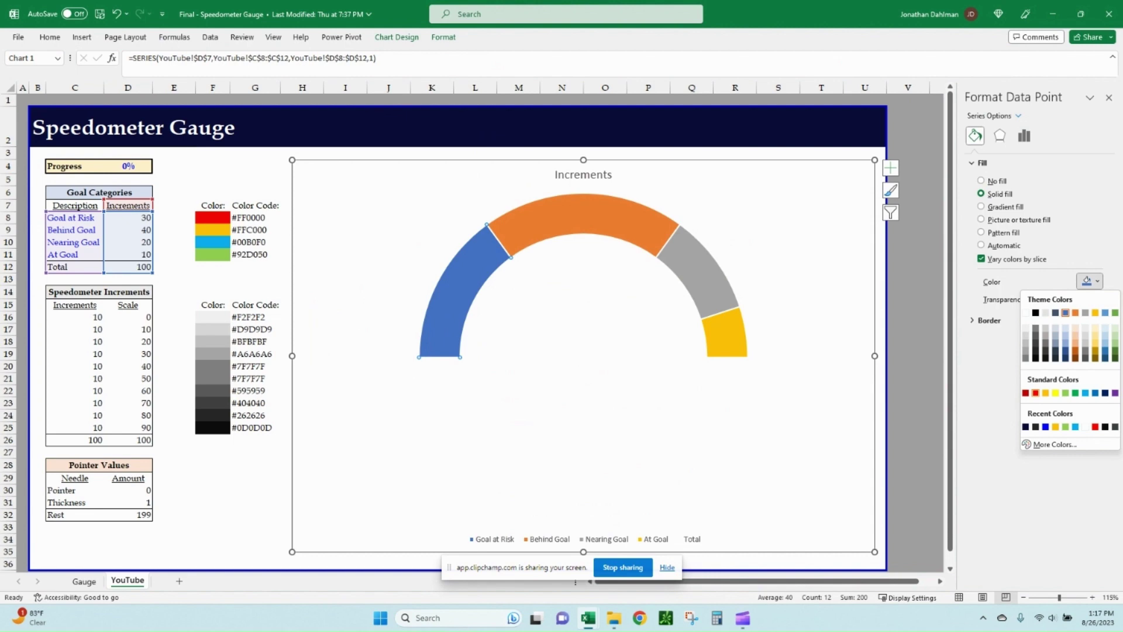
{"action": "left_click", "coordinate": [1036, 393]}
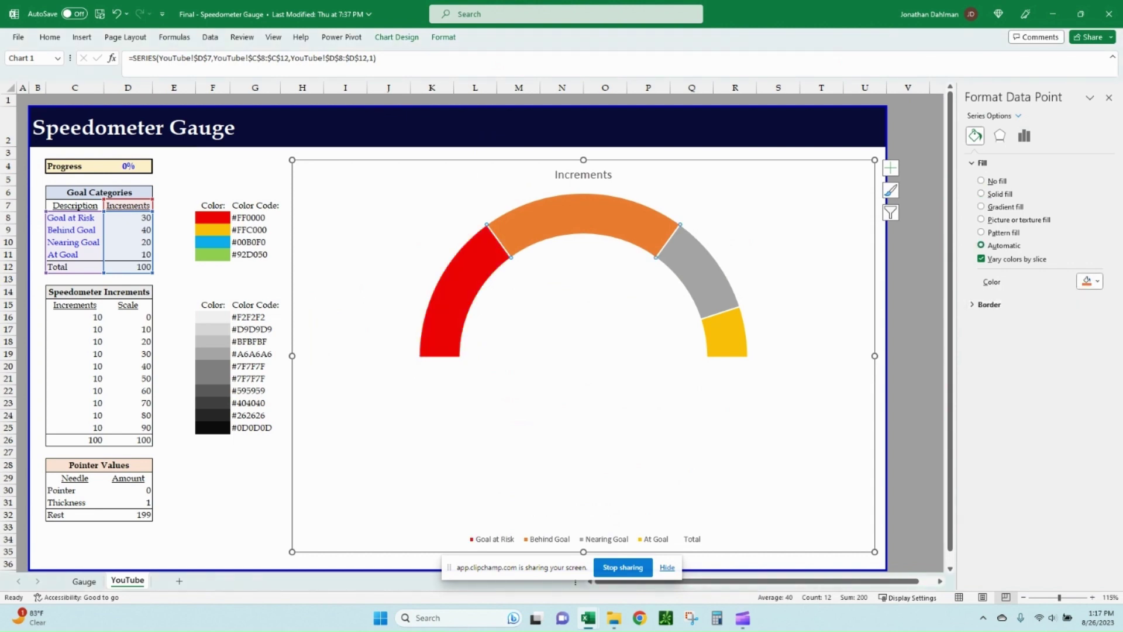
{"action": "left_click", "coordinate": [1090, 281]}
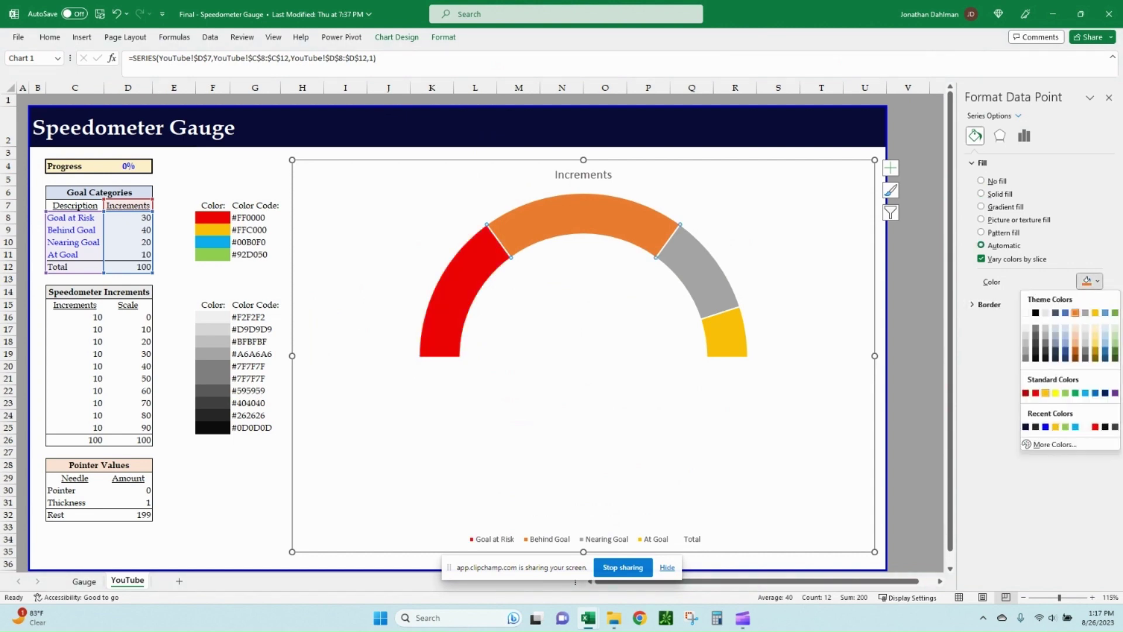
{"action": "left_click", "coordinate": [1046, 393]}
Color the Nearing Goal slice light blue (#00B0F0) and the At Goal slice light green (#92D050)
{"action": "left_click", "coordinate": [705, 280]}
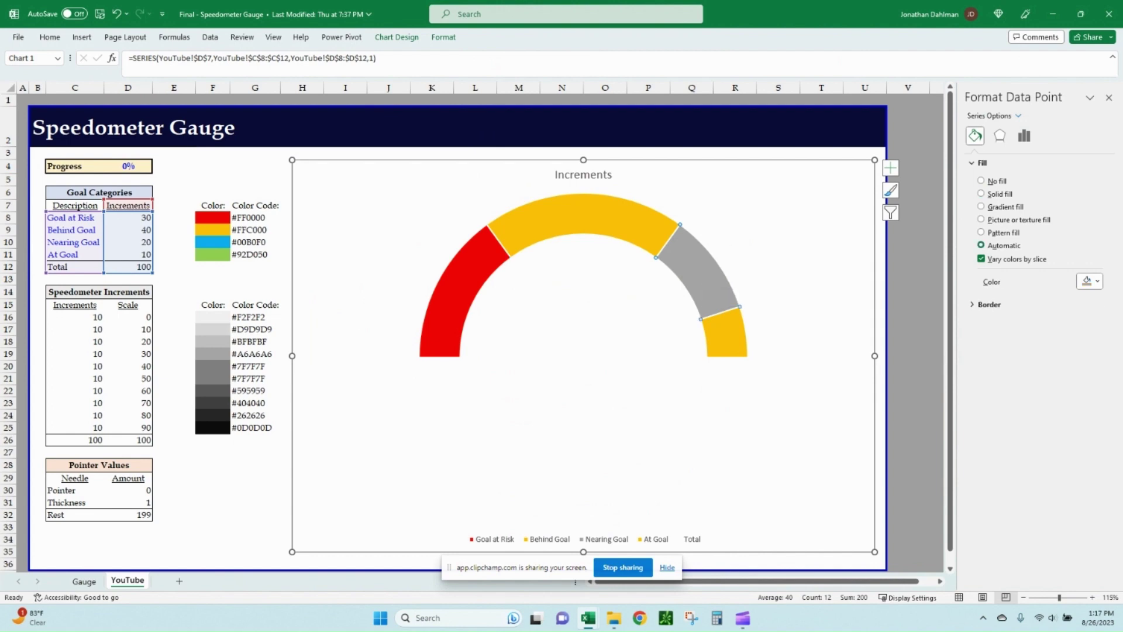
{"action": "left_click", "coordinate": [1090, 282]}
{"action": "left_click", "coordinate": [1085, 392]}
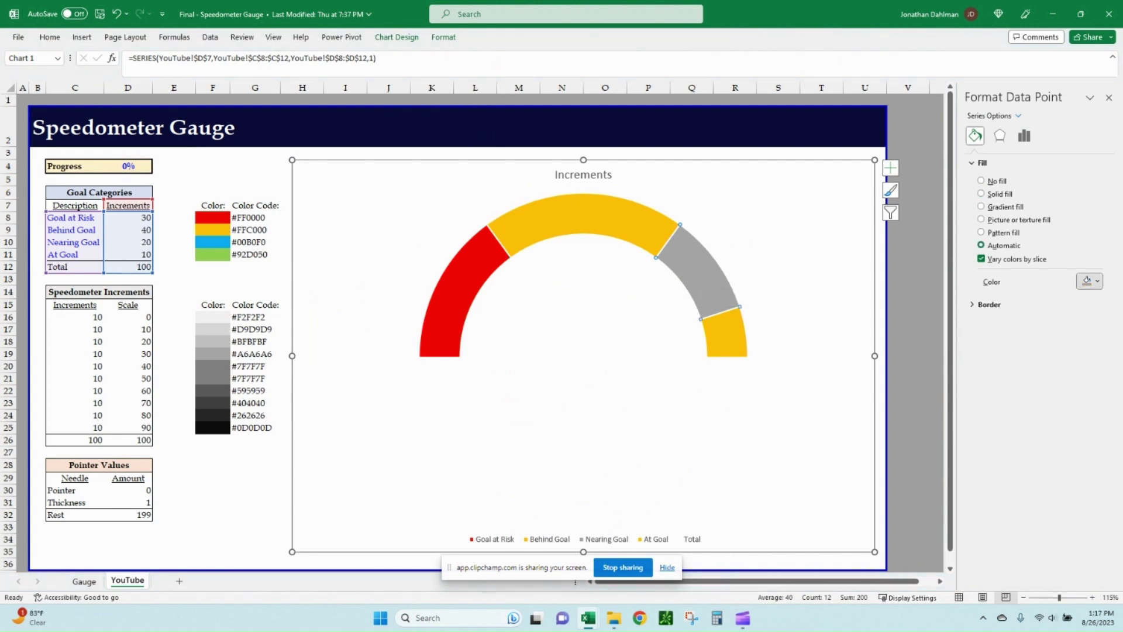
{"action": "left_click", "coordinate": [725, 333]}
{"action": "left_click", "coordinate": [1089, 281]}
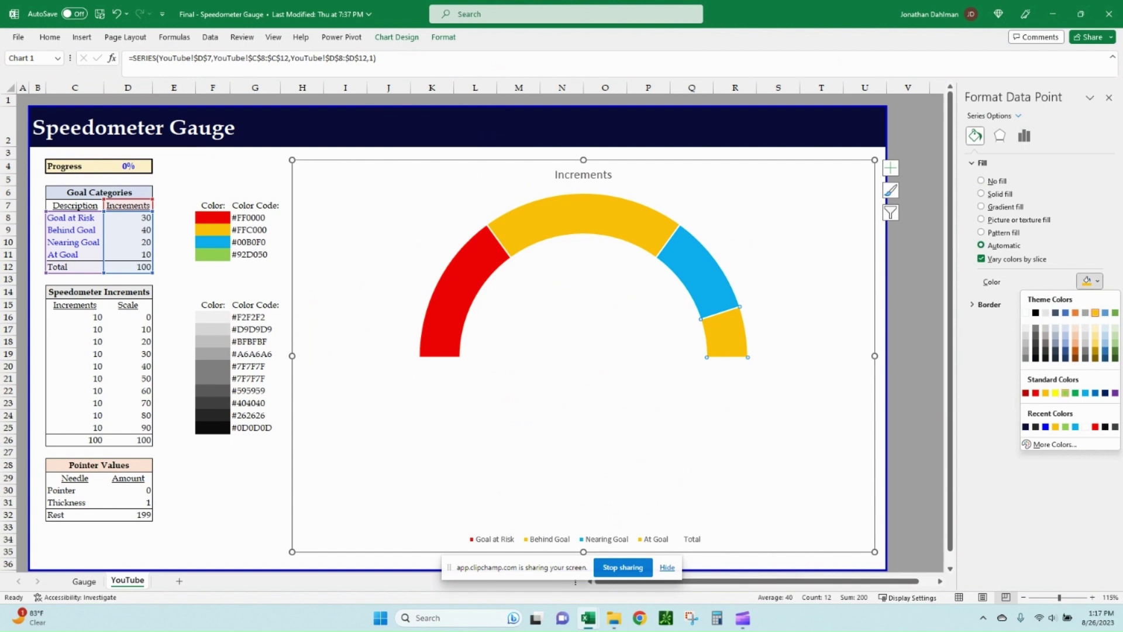
{"action": "left_click", "coordinate": [1065, 393]}
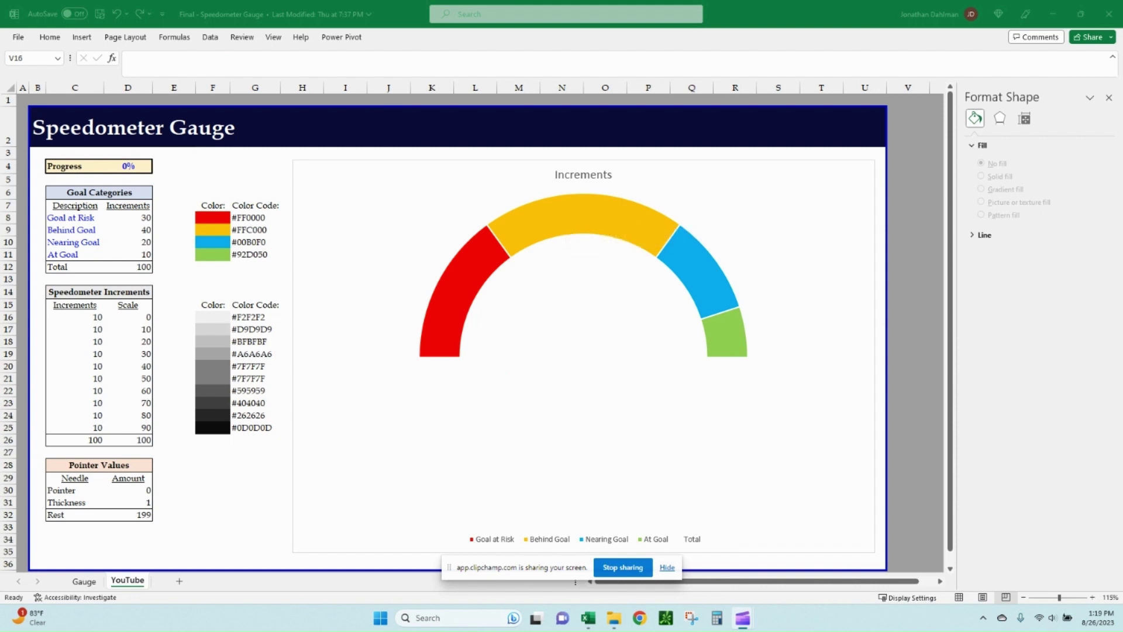
Add data labels to all slices of the goal category doughnut
{"action": "key", "text": "alt+Tab"}
{"action": "left_click", "coordinate": [503, 304]}
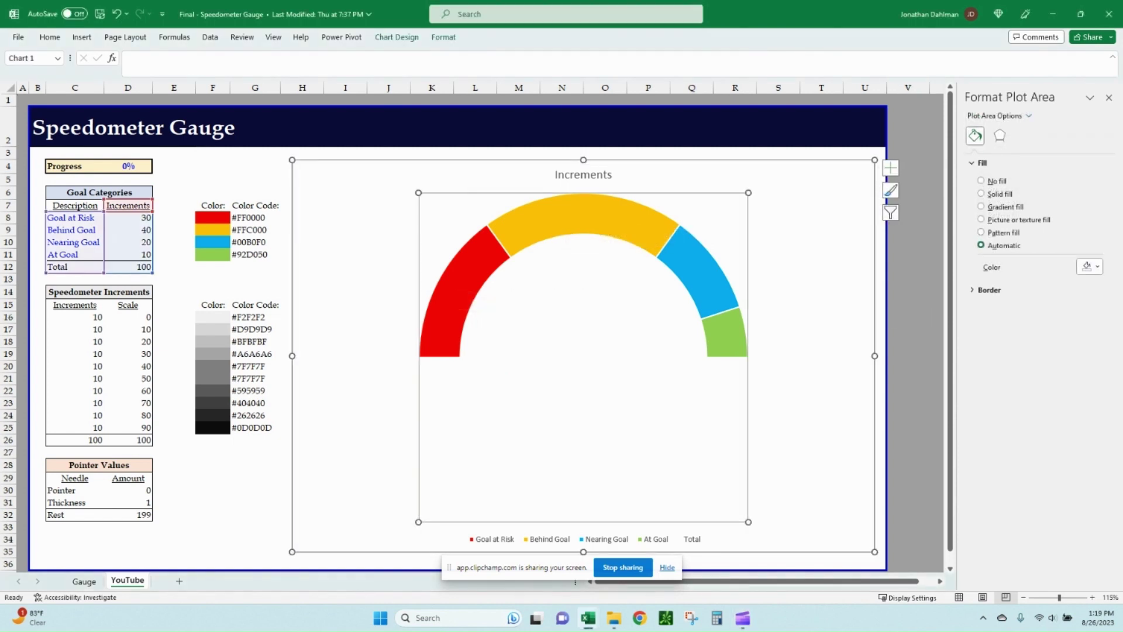
{"action": "left_click", "coordinate": [891, 168]}
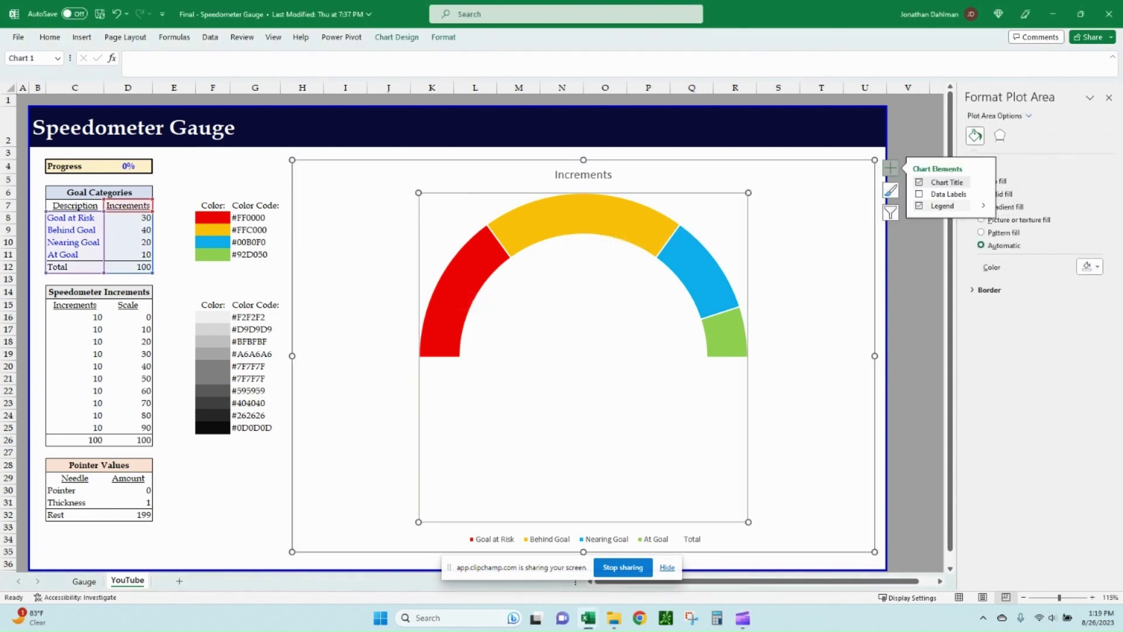
{"action": "left_click", "coordinate": [984, 194]}
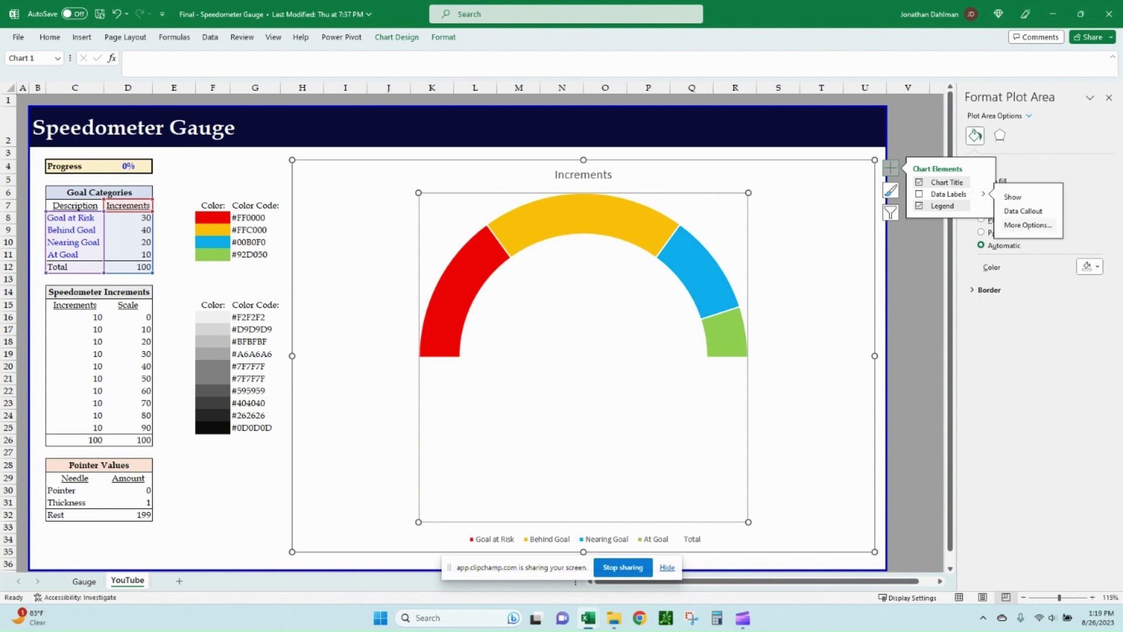
{"action": "left_click", "coordinate": [1028, 225]}
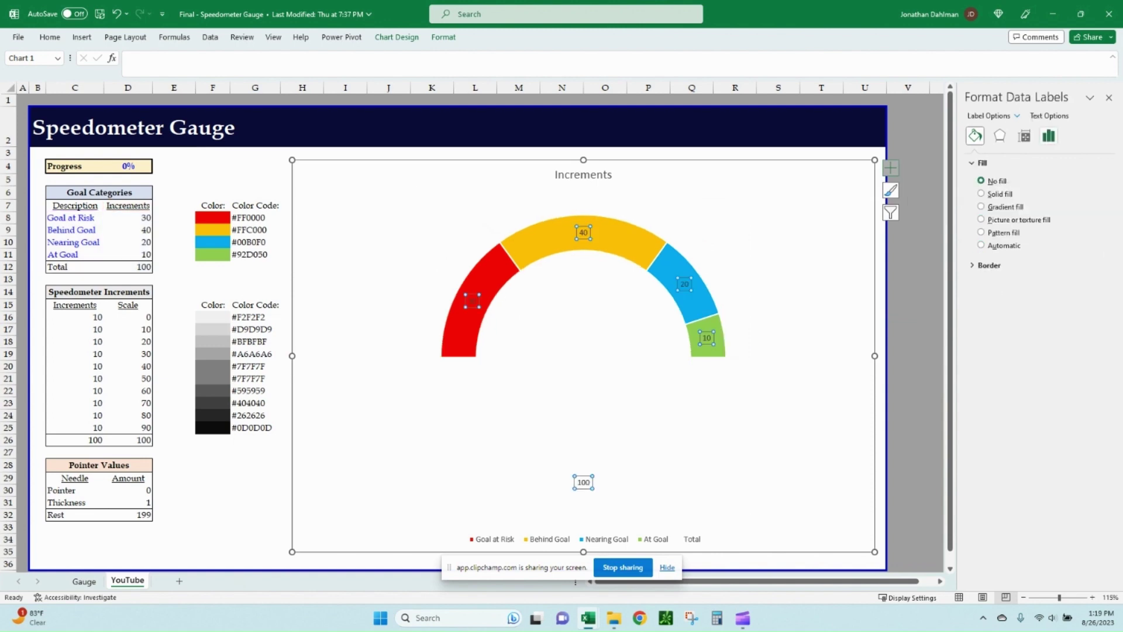
Show the category name instead of the value in the doughnut's data labels, and hide the Total slice's label
{"action": "left_click", "coordinate": [1049, 136]}
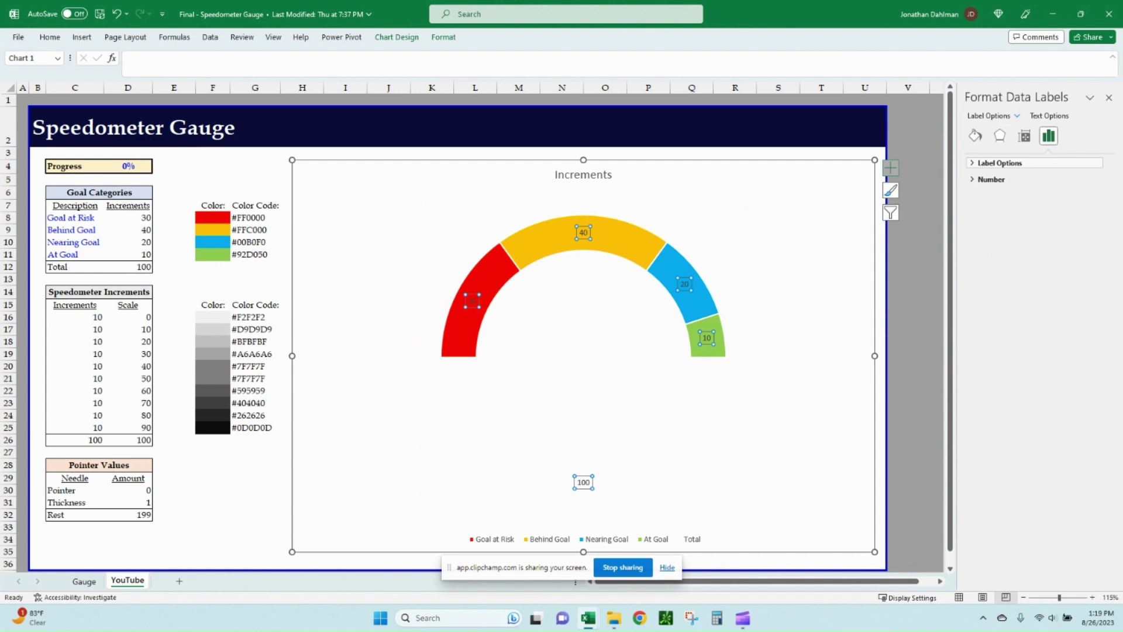
{"action": "left_click", "coordinate": [1000, 163]}
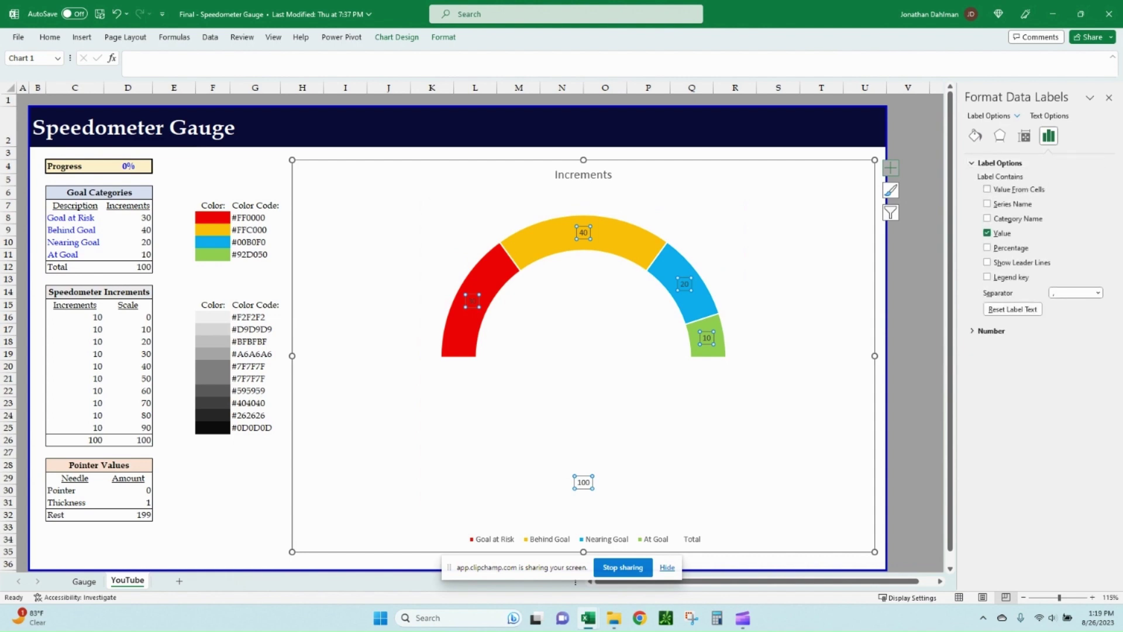
{"action": "left_click", "coordinate": [1010, 220]}
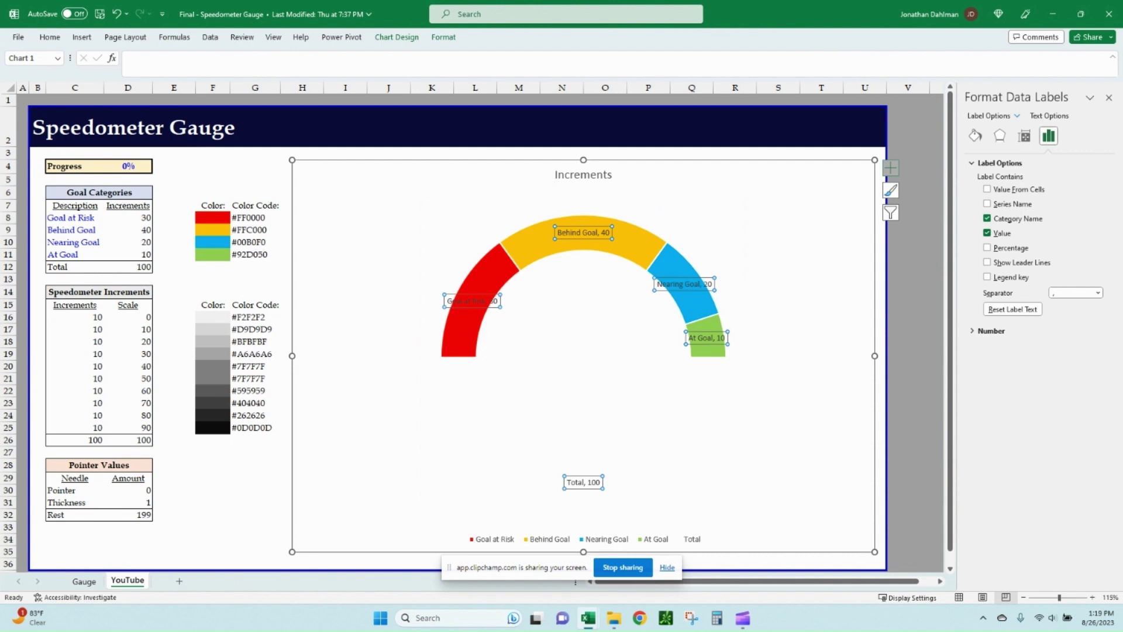
{"action": "left_click", "coordinate": [988, 232]}
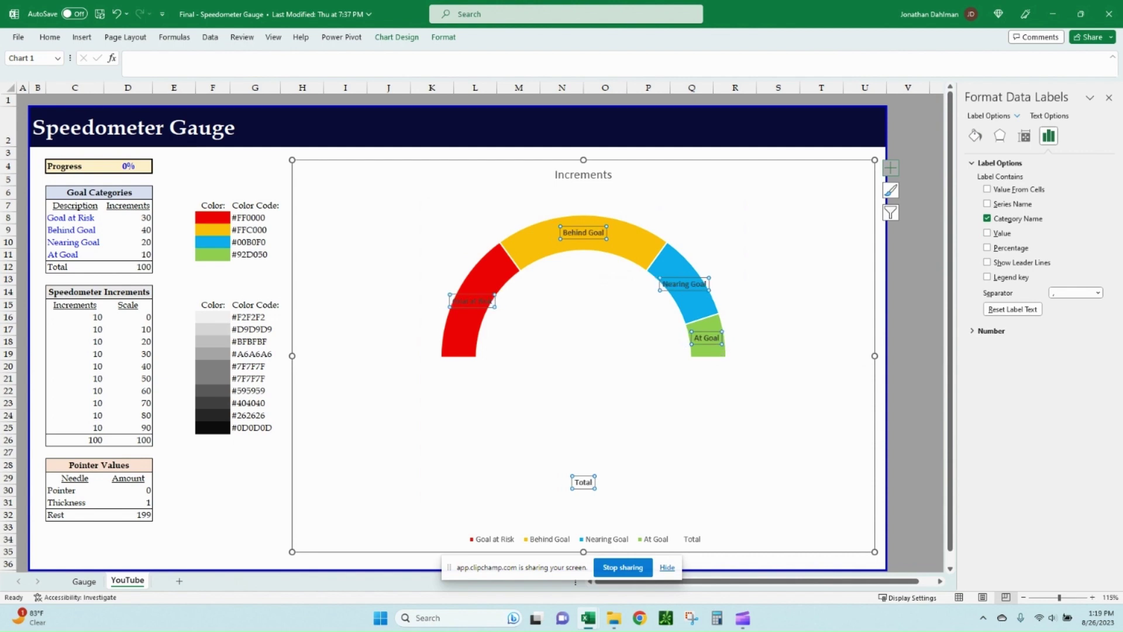
{"action": "left_click", "coordinate": [584, 482]}
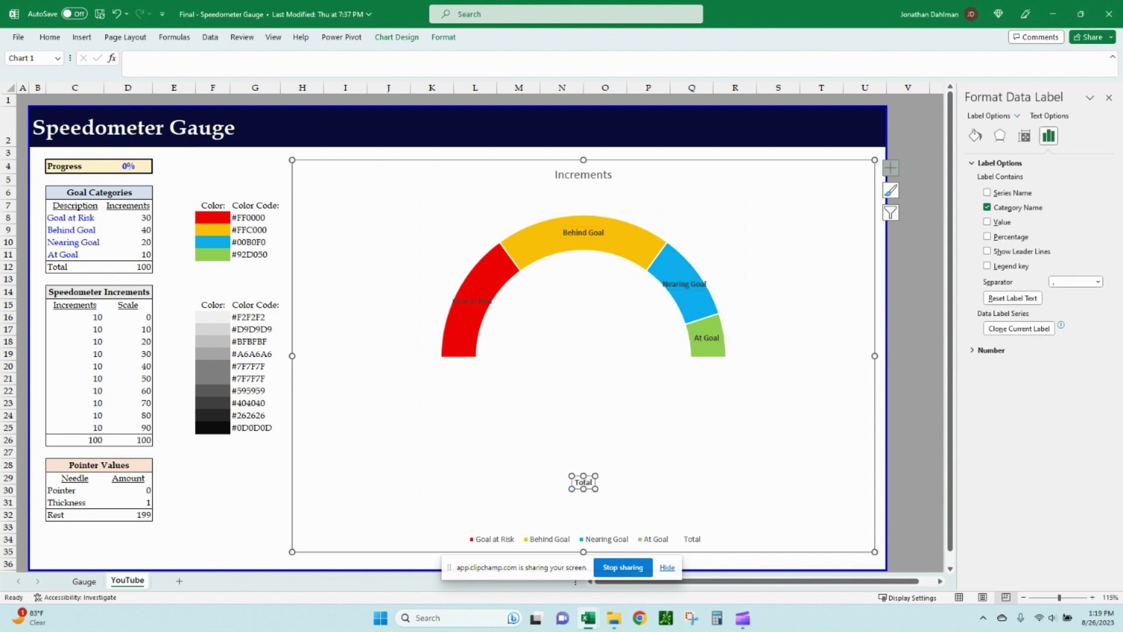
{"action": "left_click", "coordinate": [988, 208]}
Move the Goal at Risk, Behind Goal, Nearing Goal and At Goal labels just inside the arc, and delete the chart legend
{"action": "left_click", "coordinate": [472, 300]}
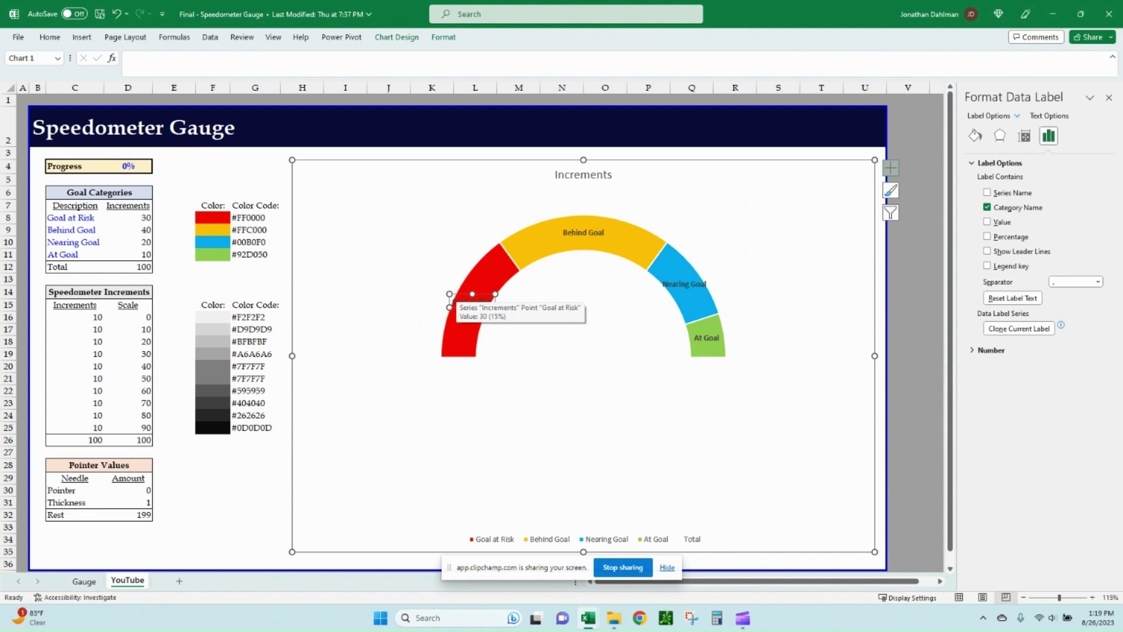
{"action": "left_click_drag", "start_coordinate": [527, 323], "coordinate": [509, 324]}
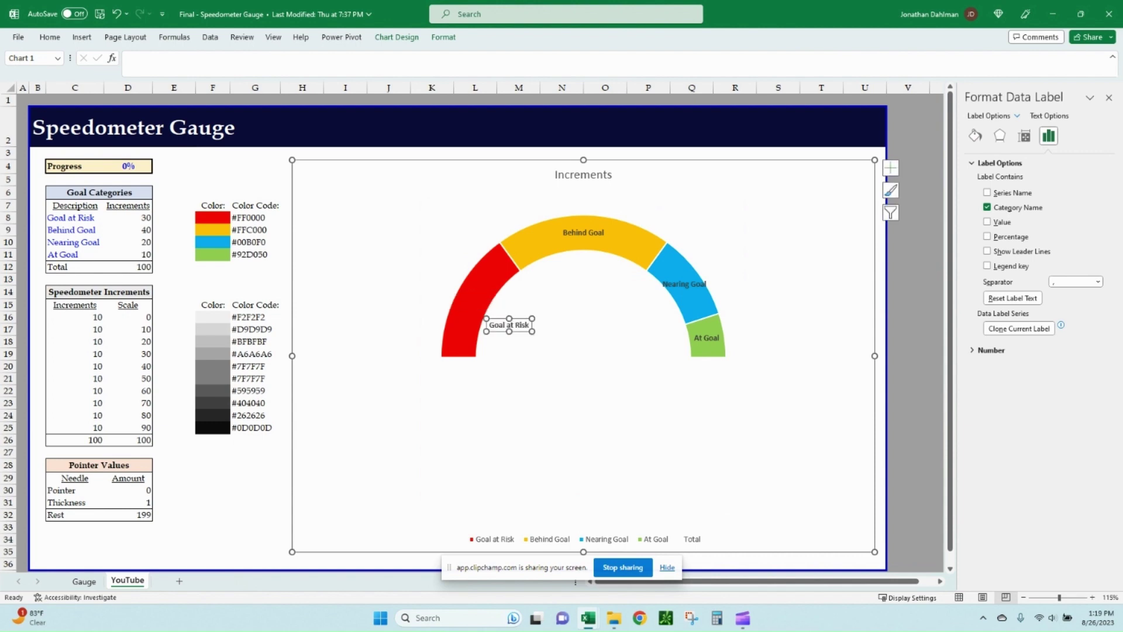
{"action": "left_click", "coordinate": [583, 232]}
{"action": "left_click_drag", "start_coordinate": [584, 232], "coordinate": [582, 261]}
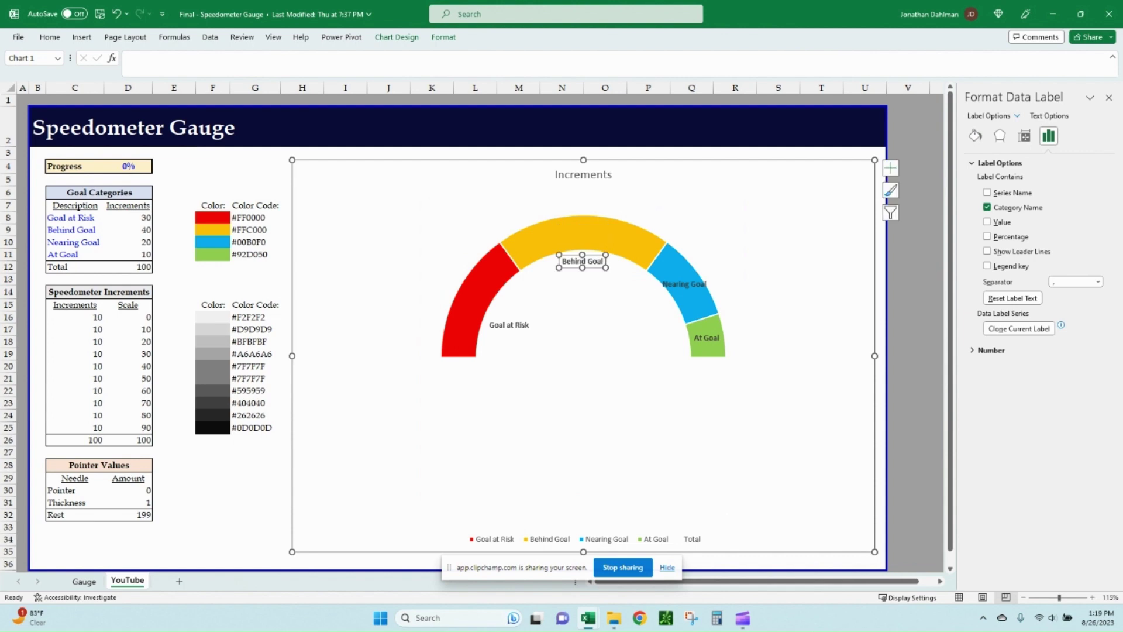
{"action": "left_click", "coordinate": [685, 284]}
{"action": "left_click_drag", "start_coordinate": [684, 284], "coordinate": [646, 302]}
{"action": "left_click", "coordinate": [706, 338]}
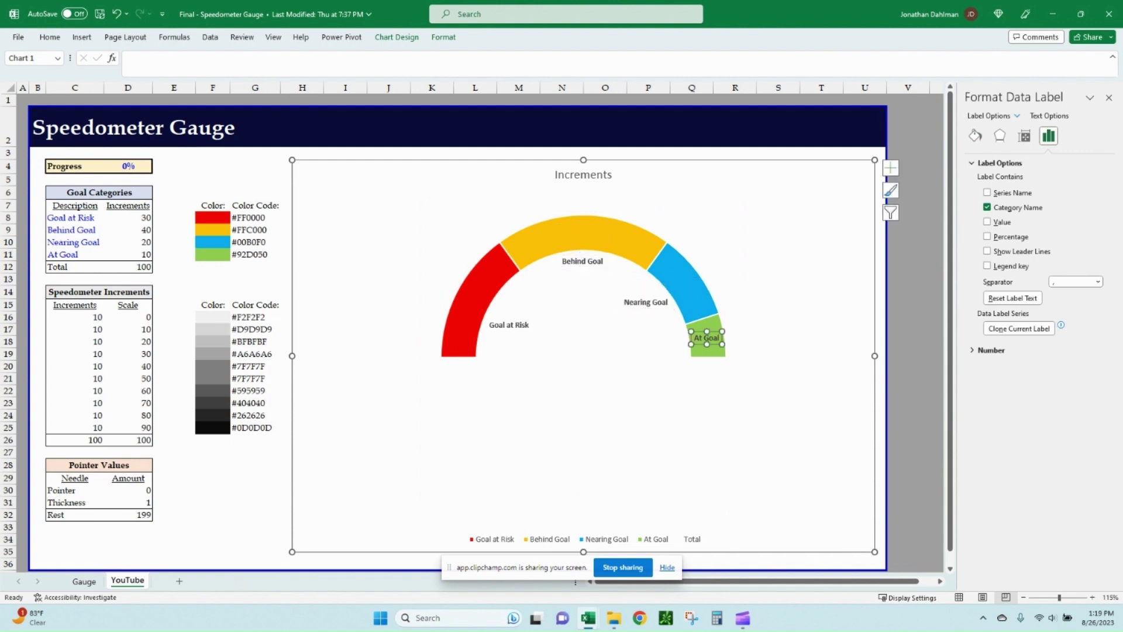
{"action": "left_click_drag", "start_coordinate": [707, 338], "coordinate": [671, 346]}
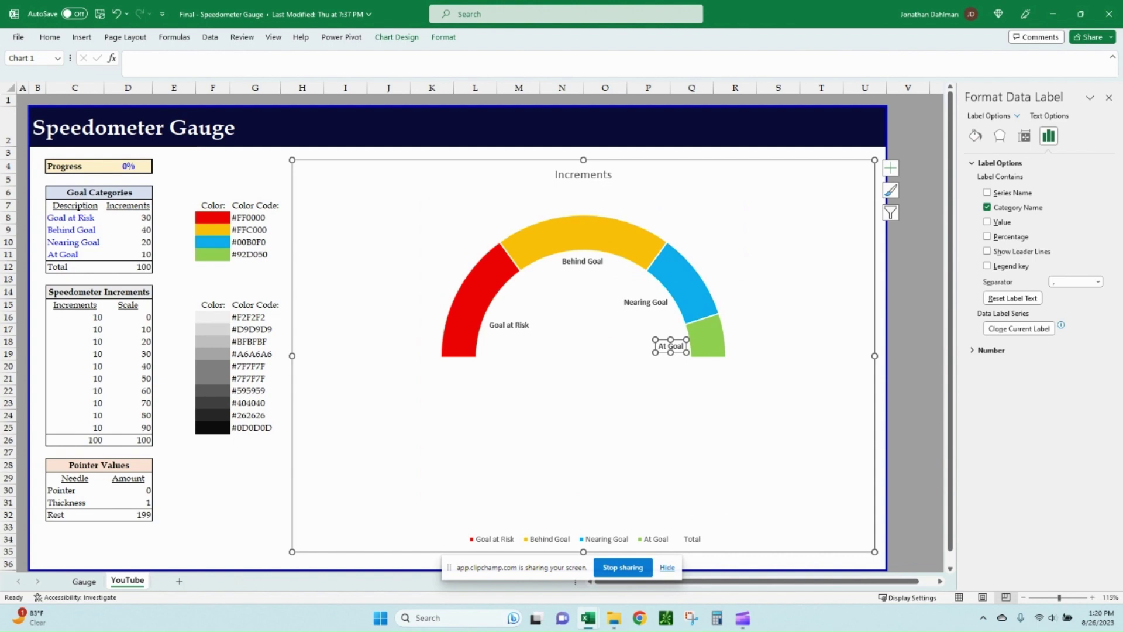
{"action": "left_click", "coordinate": [584, 539]}
{"action": "key", "text": "Delete"}
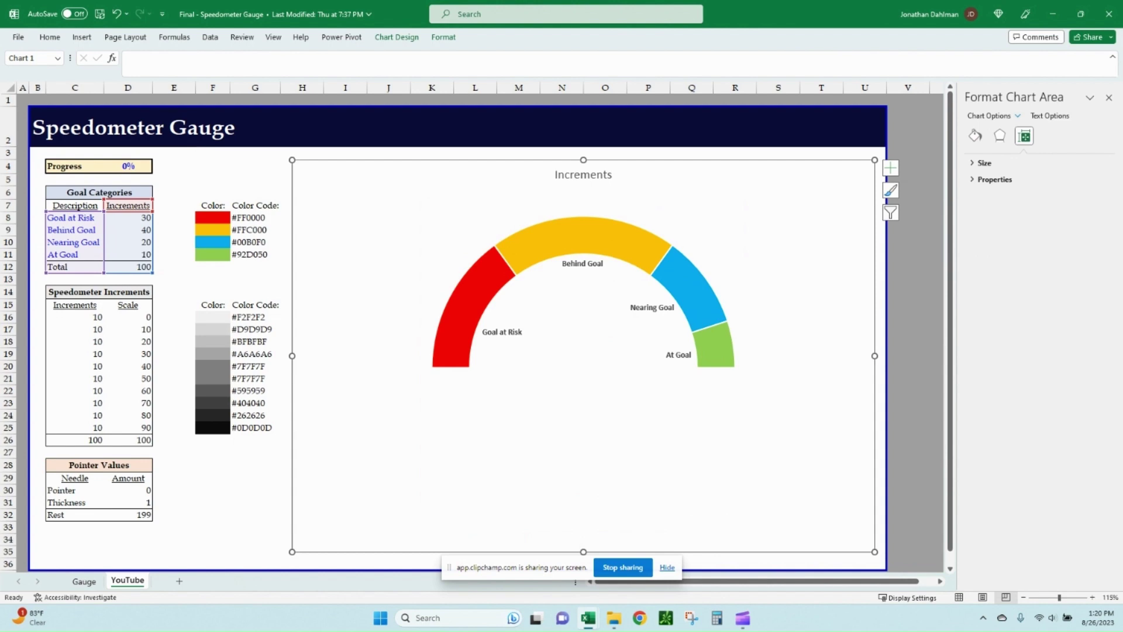
Add a second chart series named Scale with the values from YouTube!$C$16:$C$26
{"action": "left_click", "coordinate": [608, 334]}
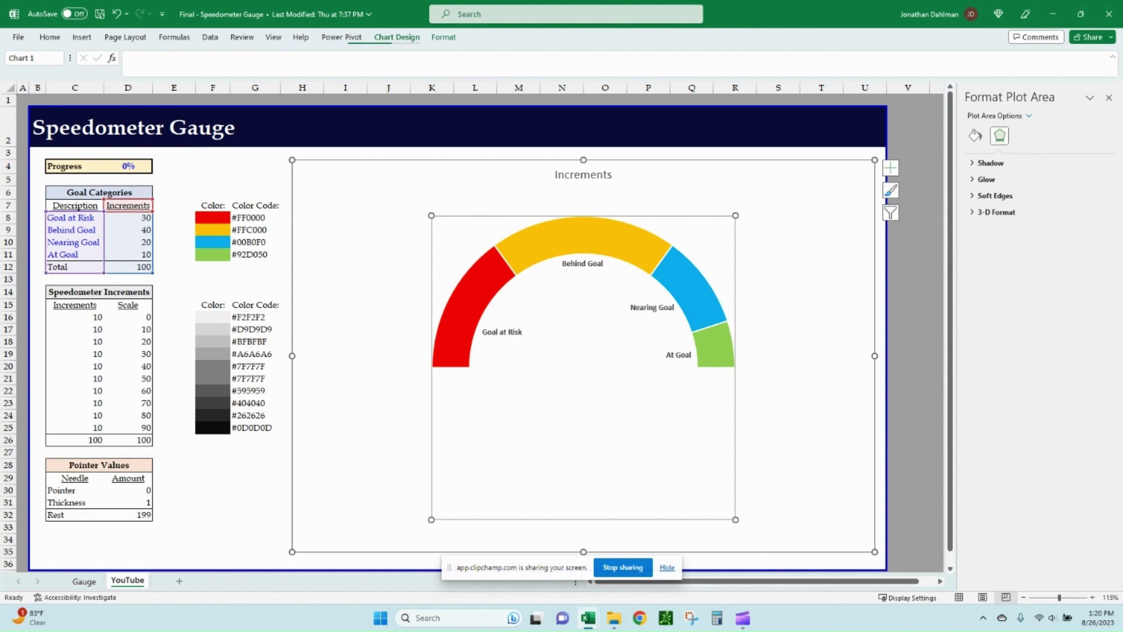
{"action": "left_click", "coordinate": [397, 37]}
{"action": "left_click", "coordinate": [397, 37]}
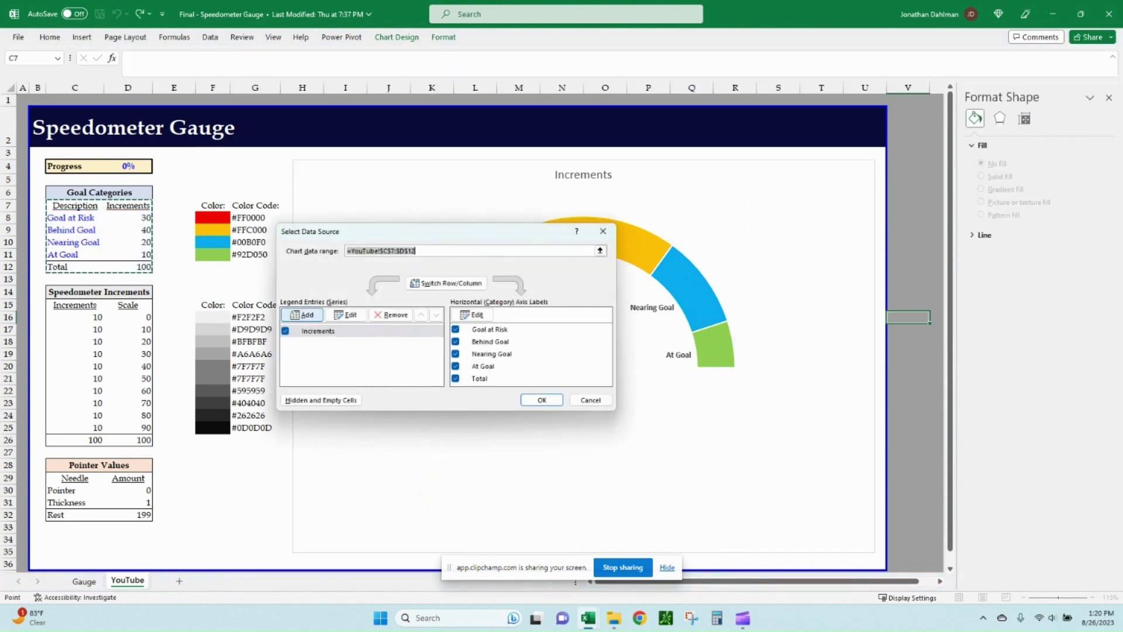
{"action": "left_click", "coordinate": [301, 314]}
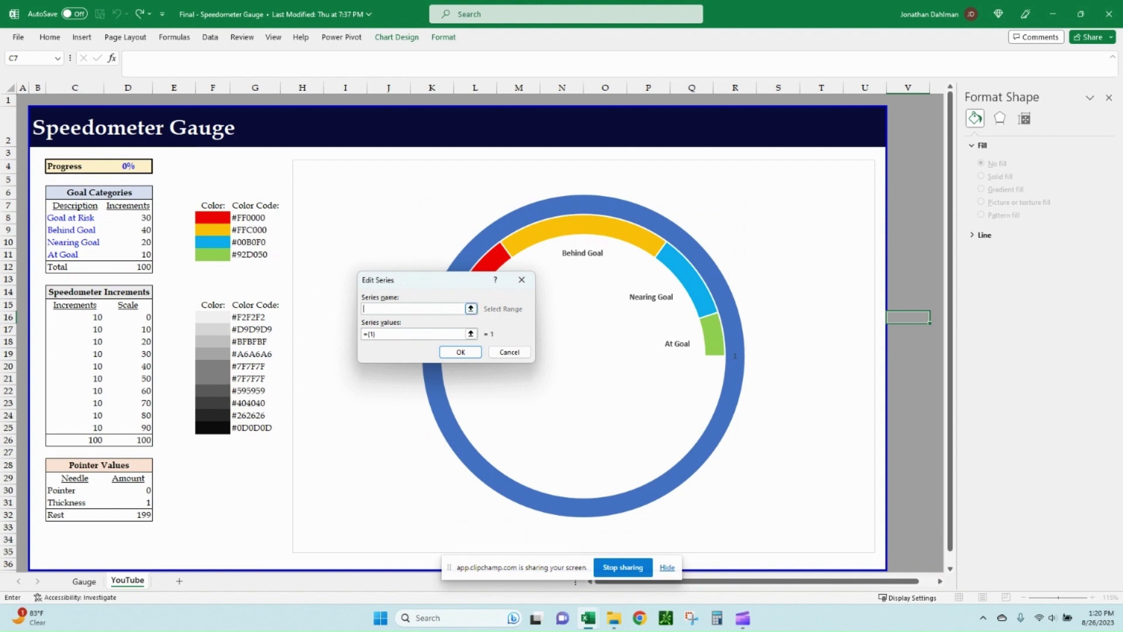
{"action": "type", "text": "Scale"}
{"action": "left_click", "coordinate": [471, 334]}
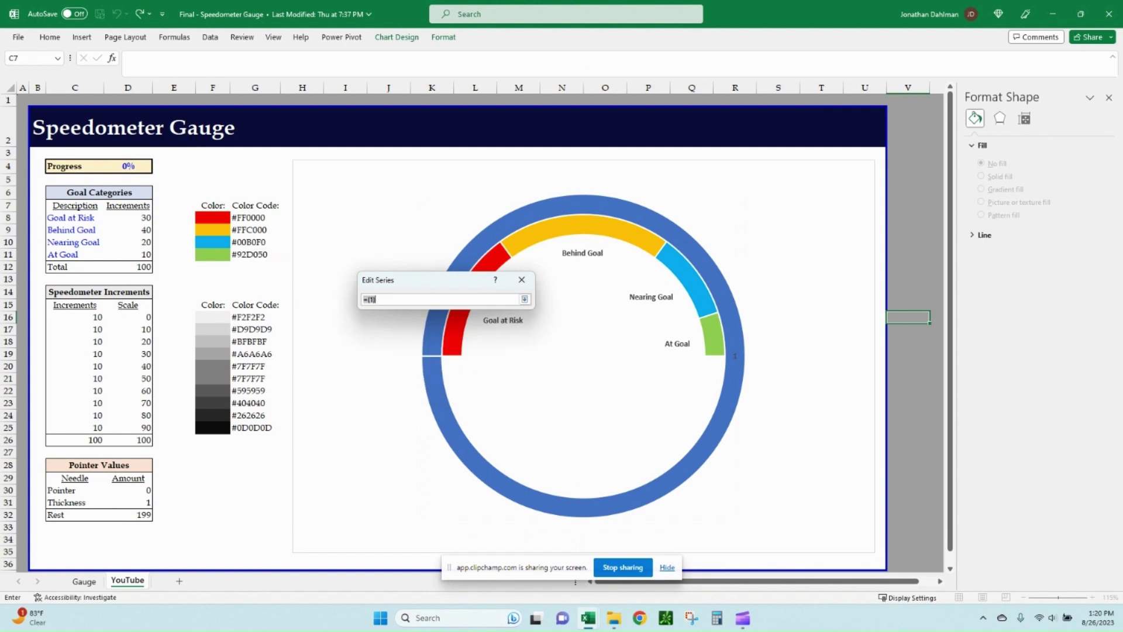
{"action": "left_click_drag", "start_coordinate": [93, 317], "coordinate": [97, 444]}
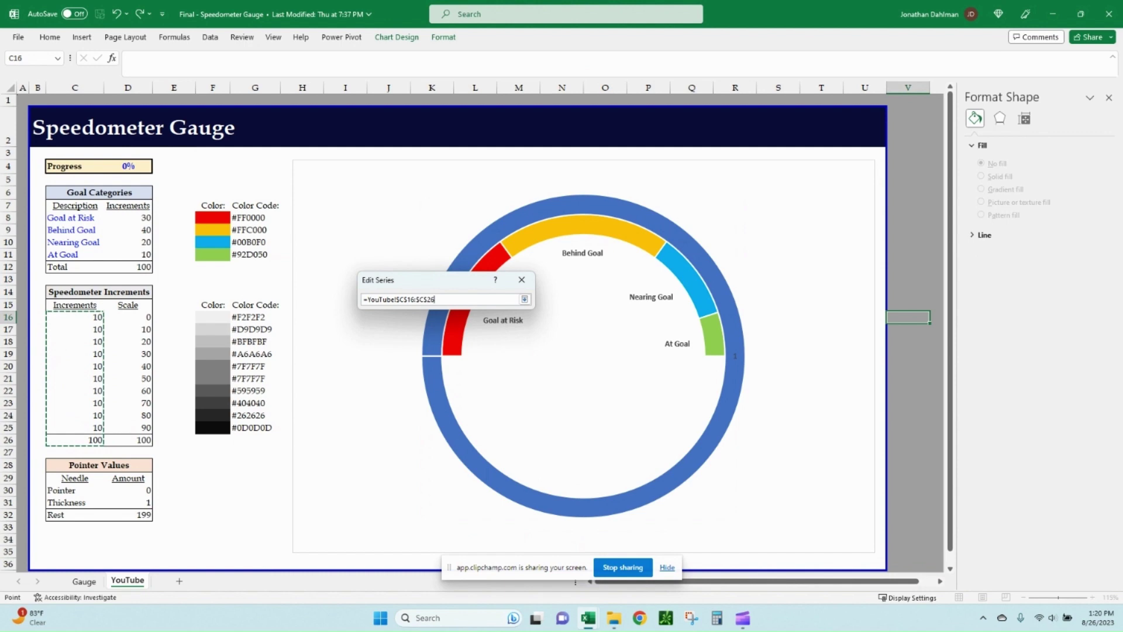
{"action": "left_click", "coordinate": [525, 299]}
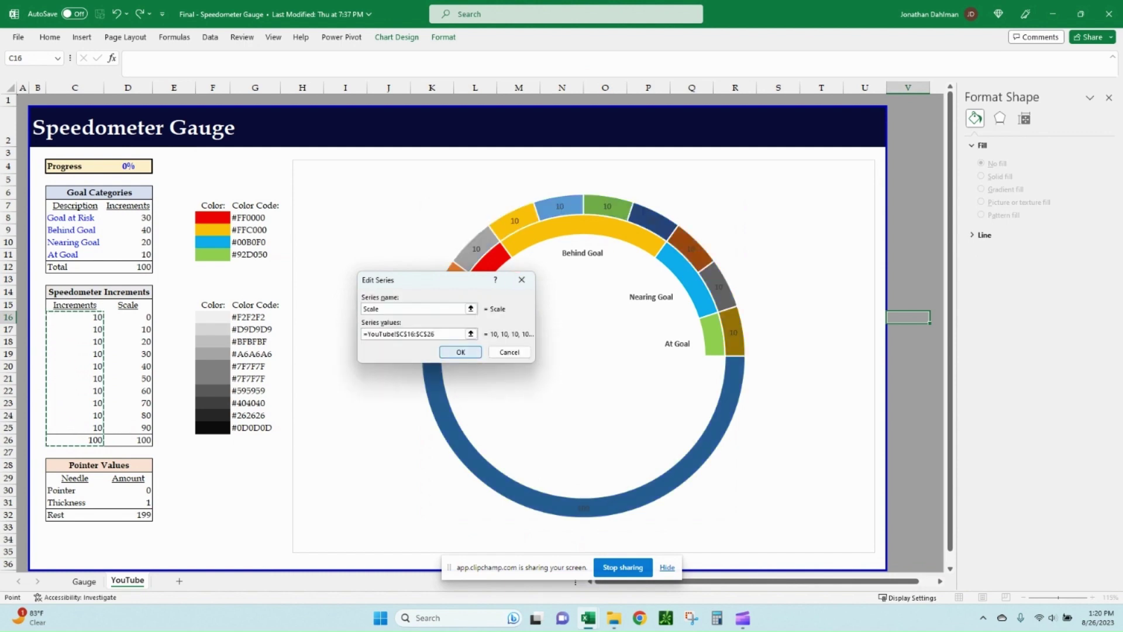
{"action": "left_click", "coordinate": [461, 351]}
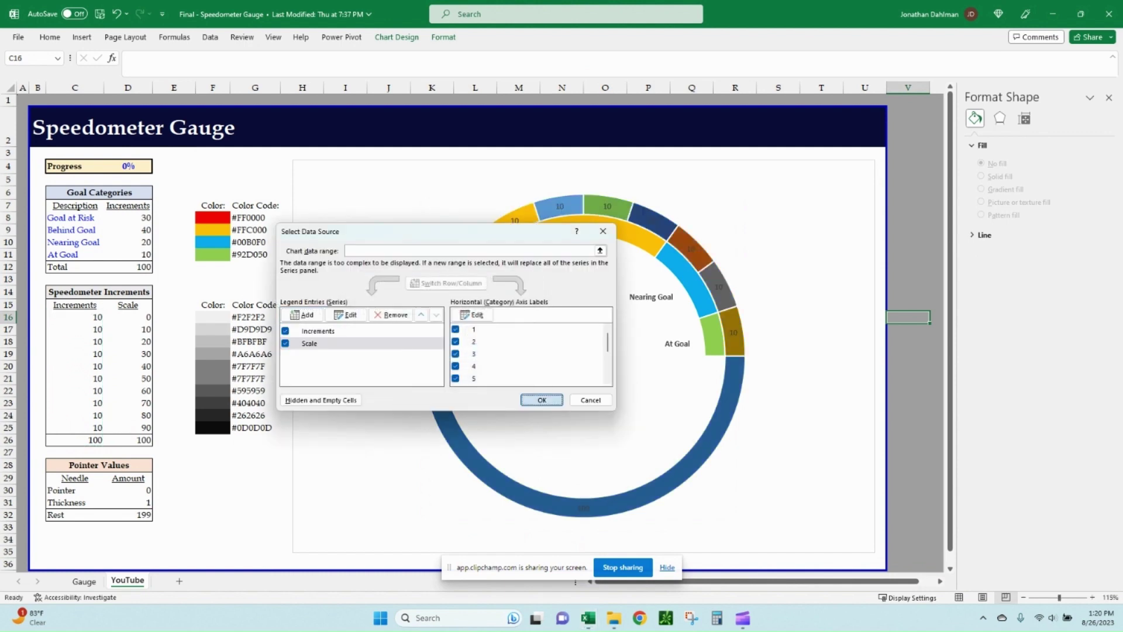
{"action": "left_click", "coordinate": [542, 400]}
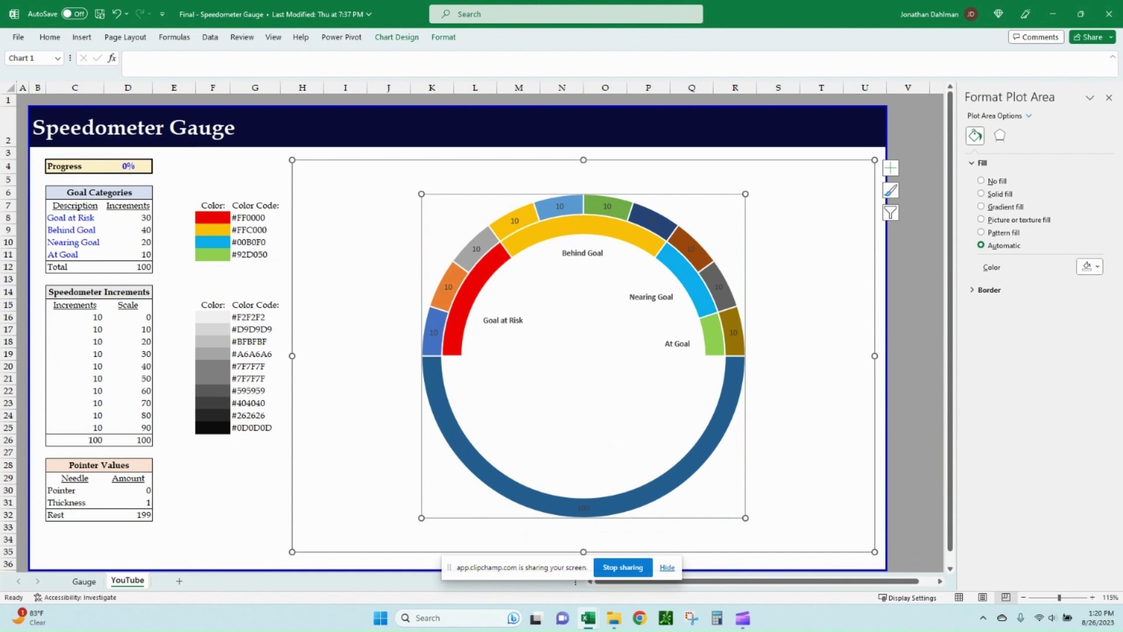
Set the Scale ring's lower half slice to no fill and delete the ring's data labels
{"action": "left_click", "coordinate": [731, 420]}
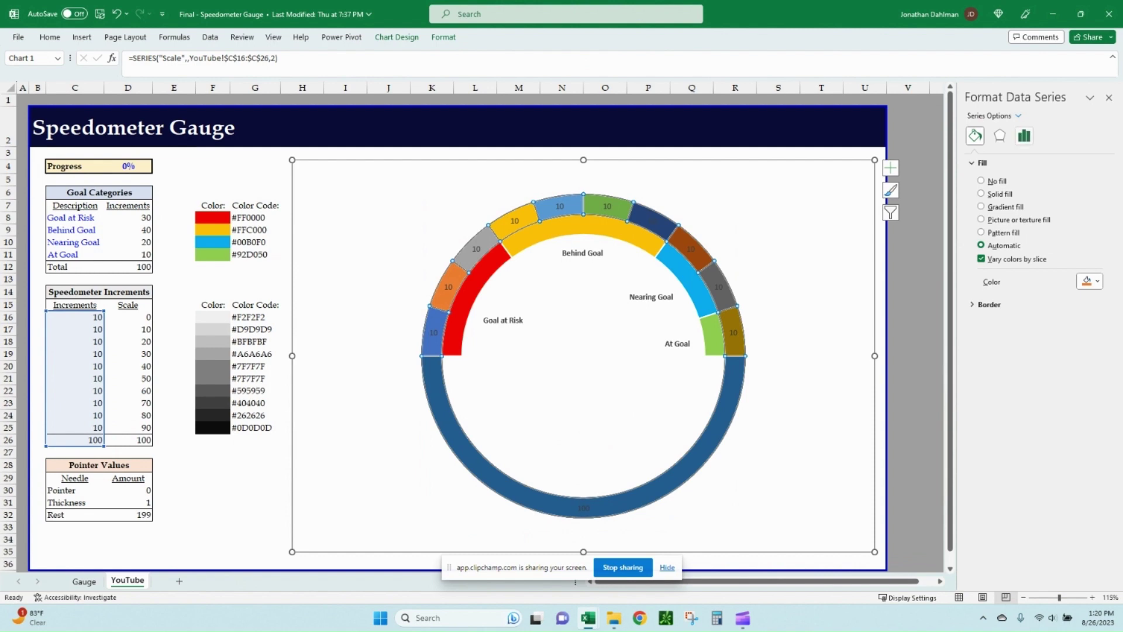
{"action": "left_click", "coordinate": [1024, 136]}
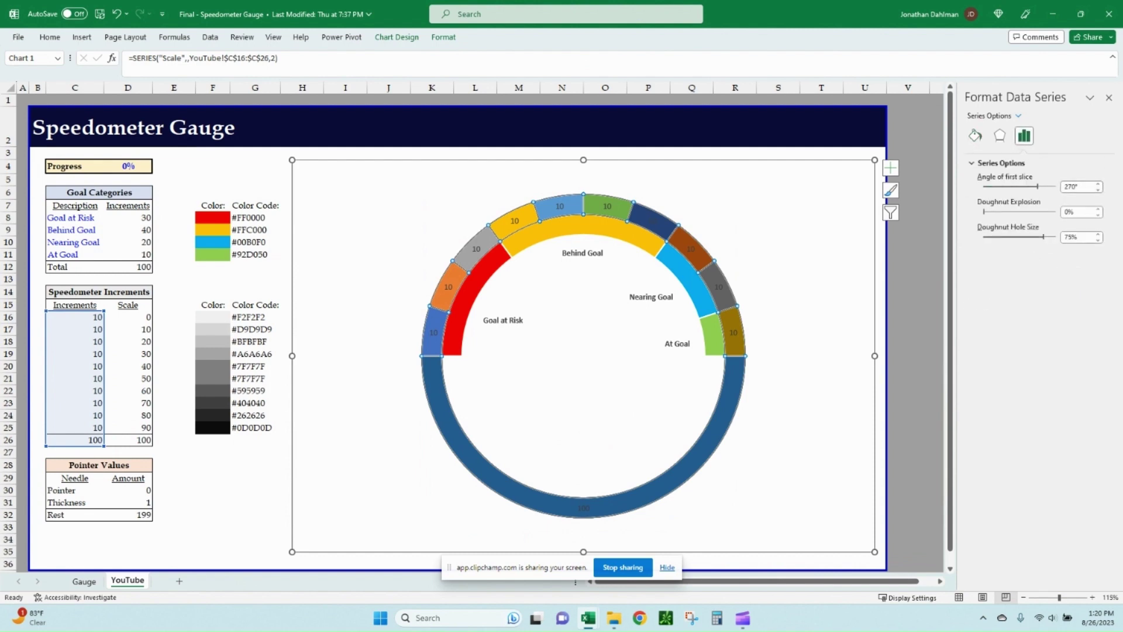
{"action": "left_click", "coordinate": [720, 421]}
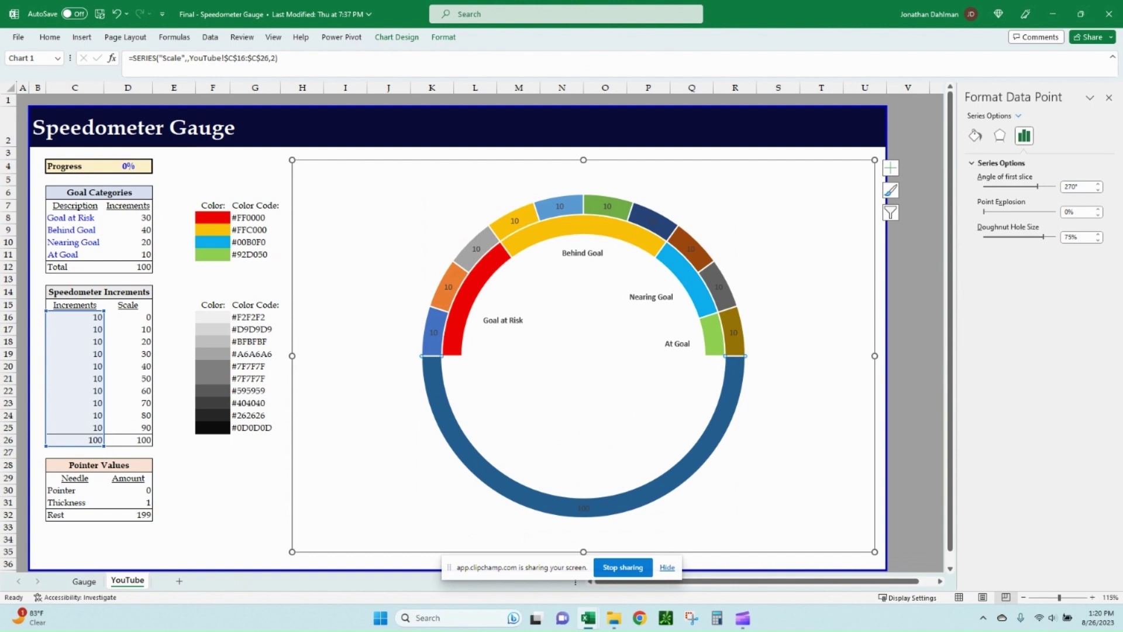
{"action": "left_click", "coordinate": [974, 136]}
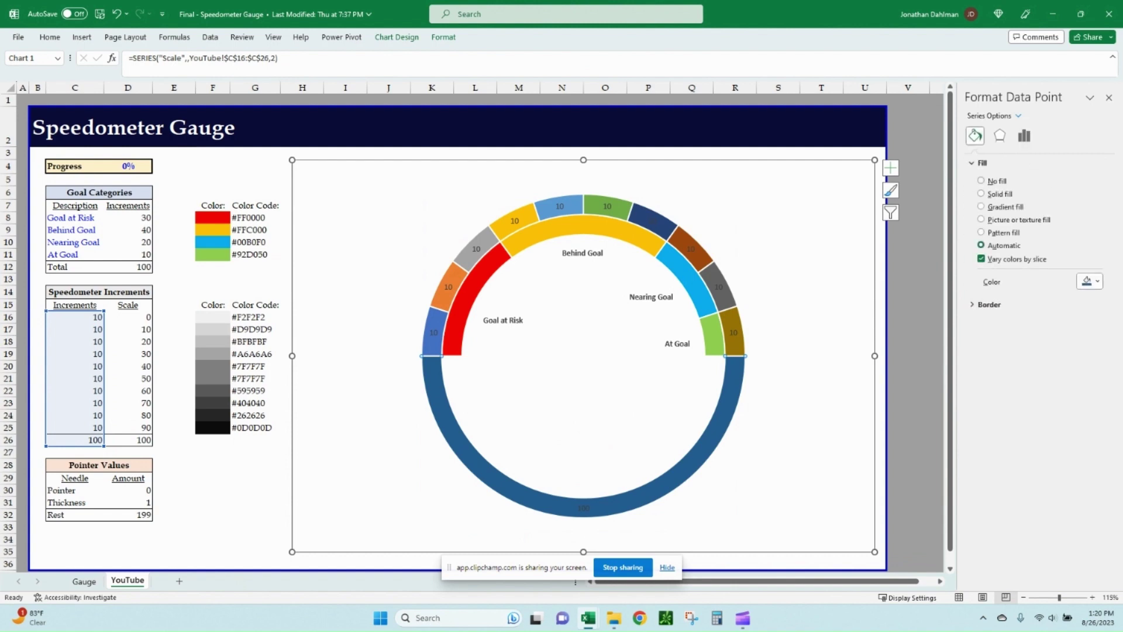
{"action": "left_click", "coordinate": [981, 181]}
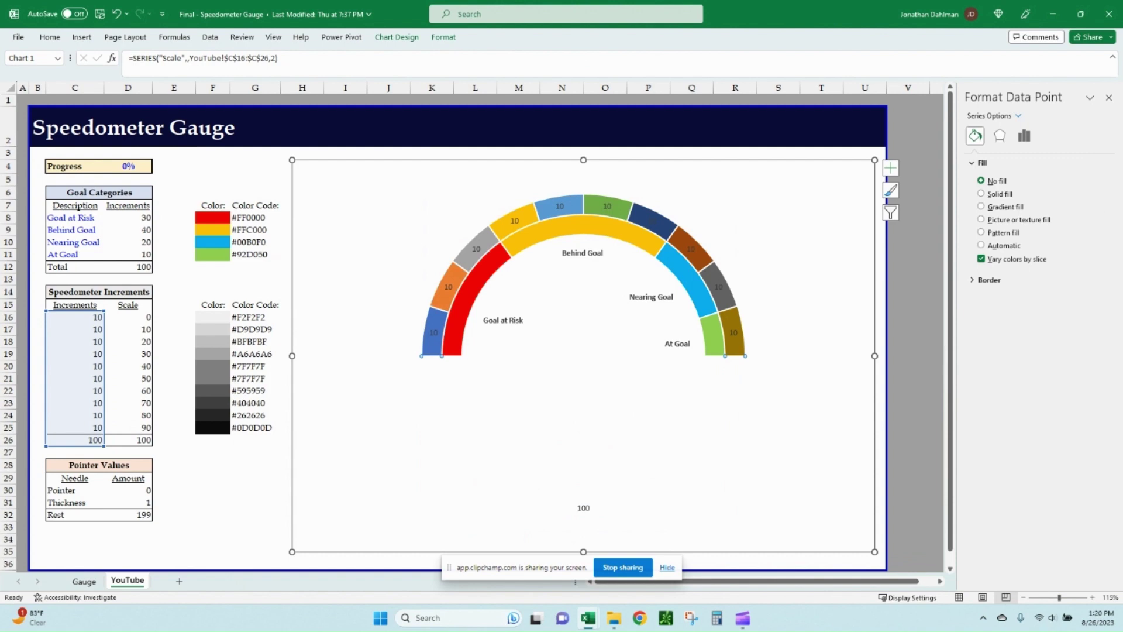
{"action": "left_click", "coordinate": [448, 287]}
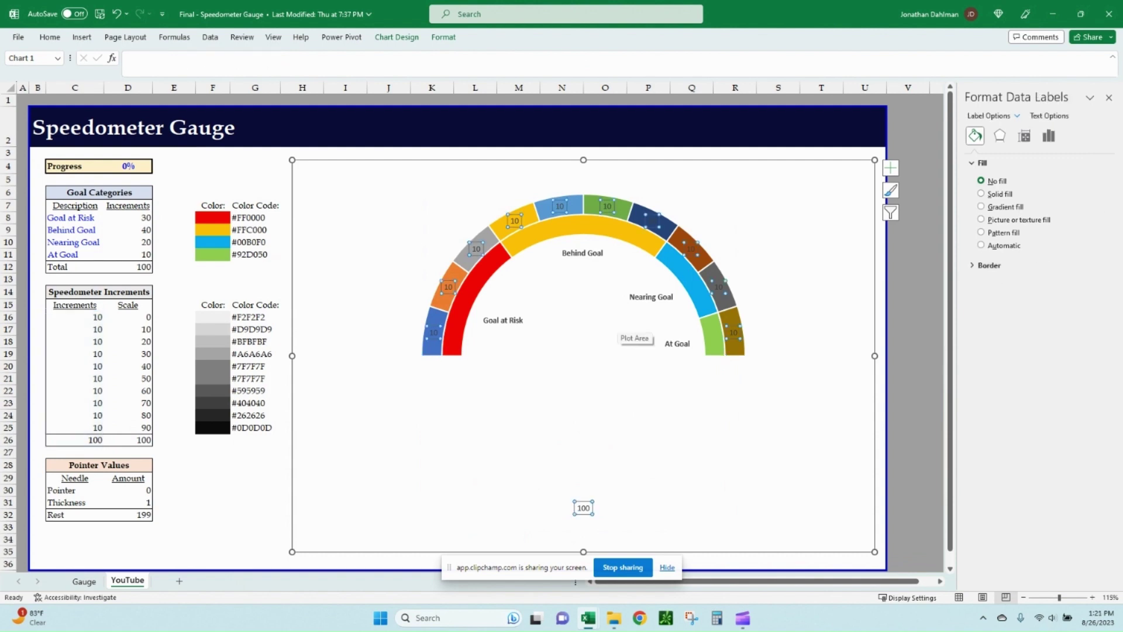
{"action": "key", "text": "Down"}
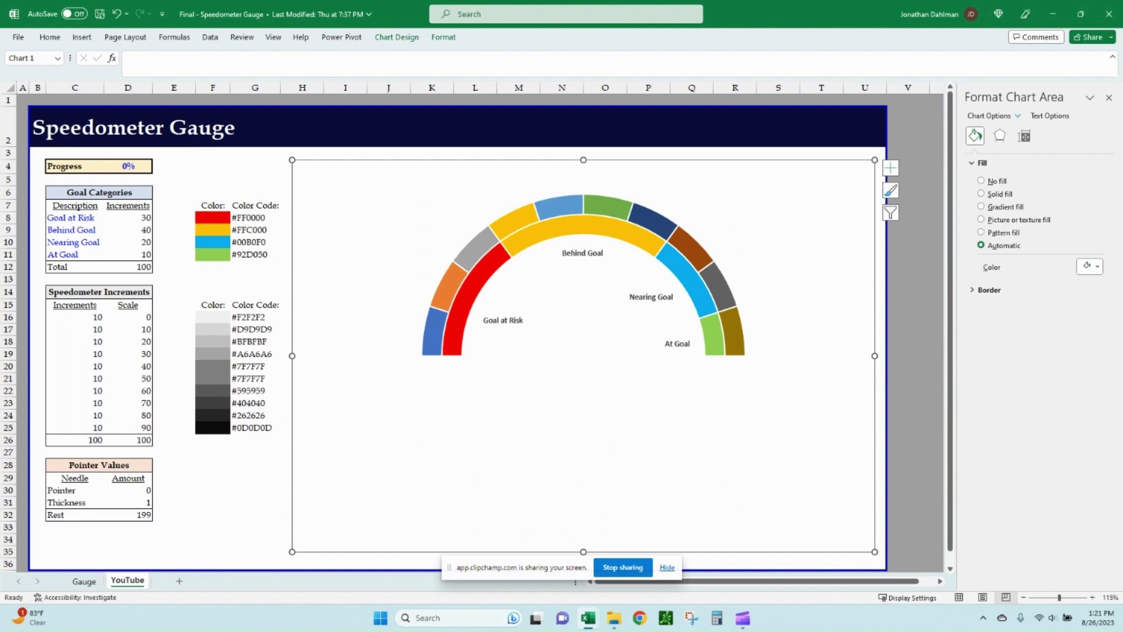
Give the first slice of the Scale ring a solid fill in White, Background 1, Darker 5% (#F2F2F2)
{"action": "key", "text": "Down"}
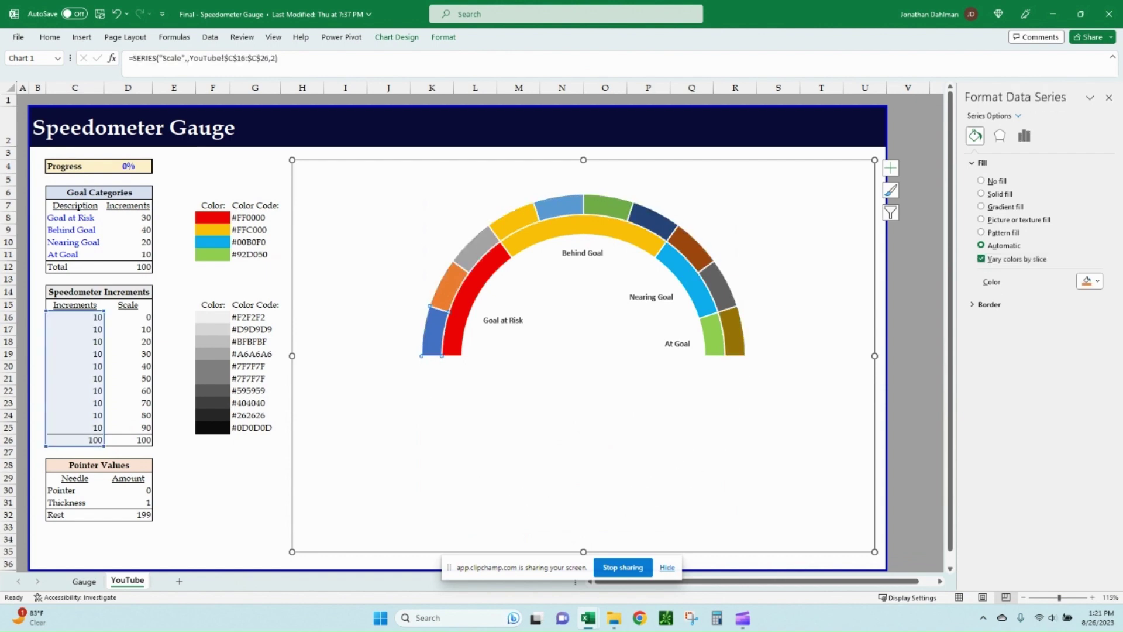
{"action": "key", "text": "Right"}
{"action": "left_click", "coordinate": [981, 194]}
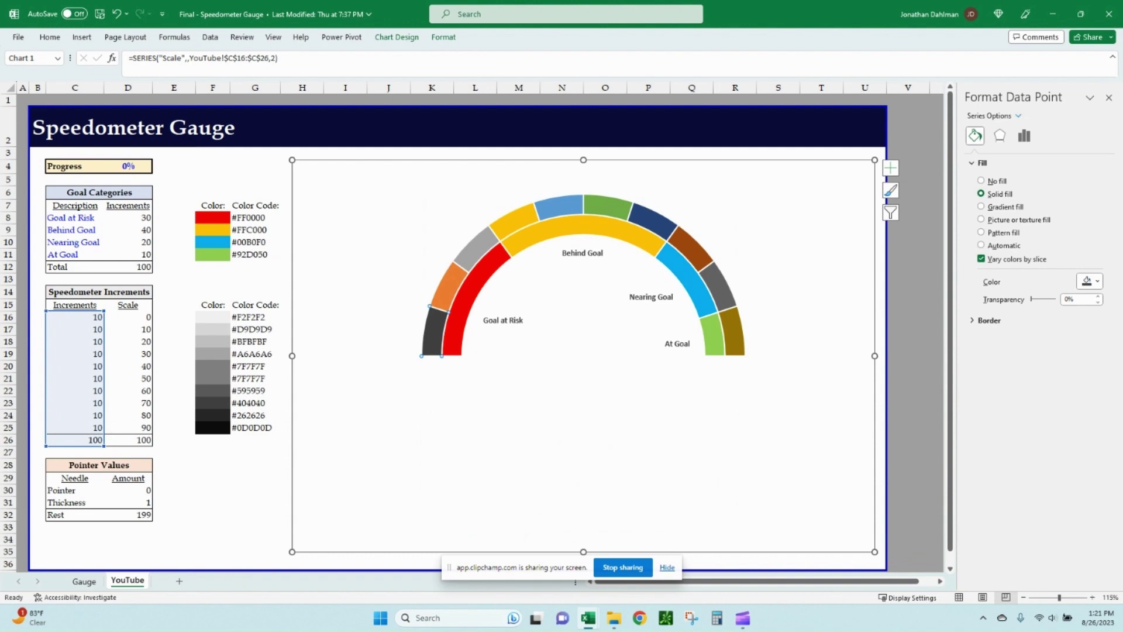
{"action": "left_click", "coordinate": [1089, 281]}
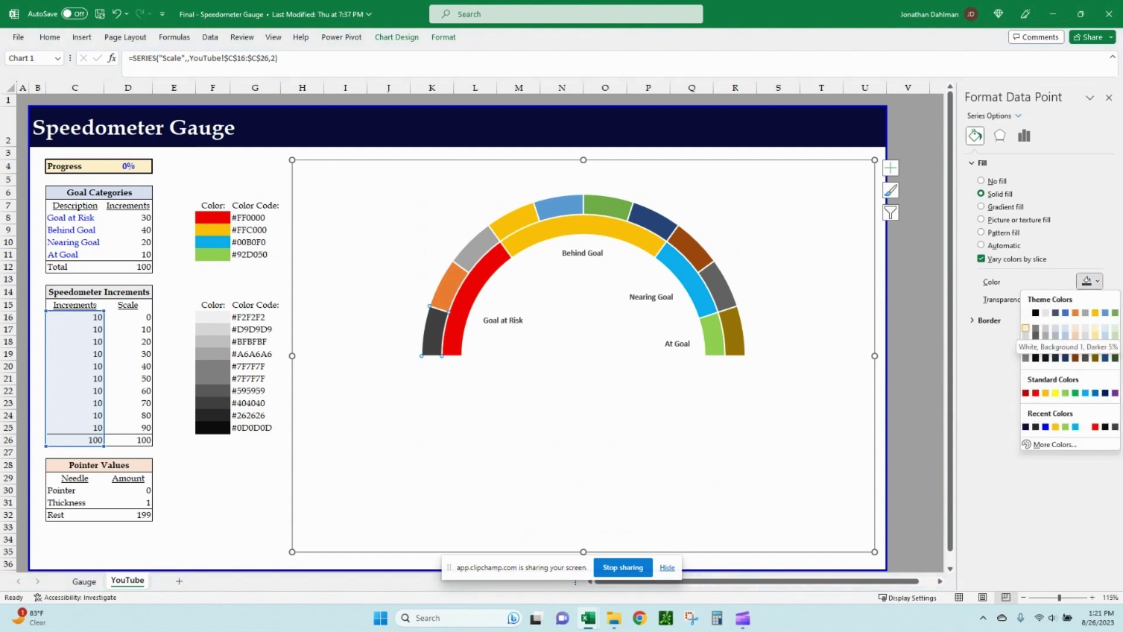
{"action": "key", "text": "Return"}
Fill the remaining visible Scale ring slices in order with the listed solid grays, from #D9D9D9 through #0D0D0D
{"action": "key", "text": "alt+u"}
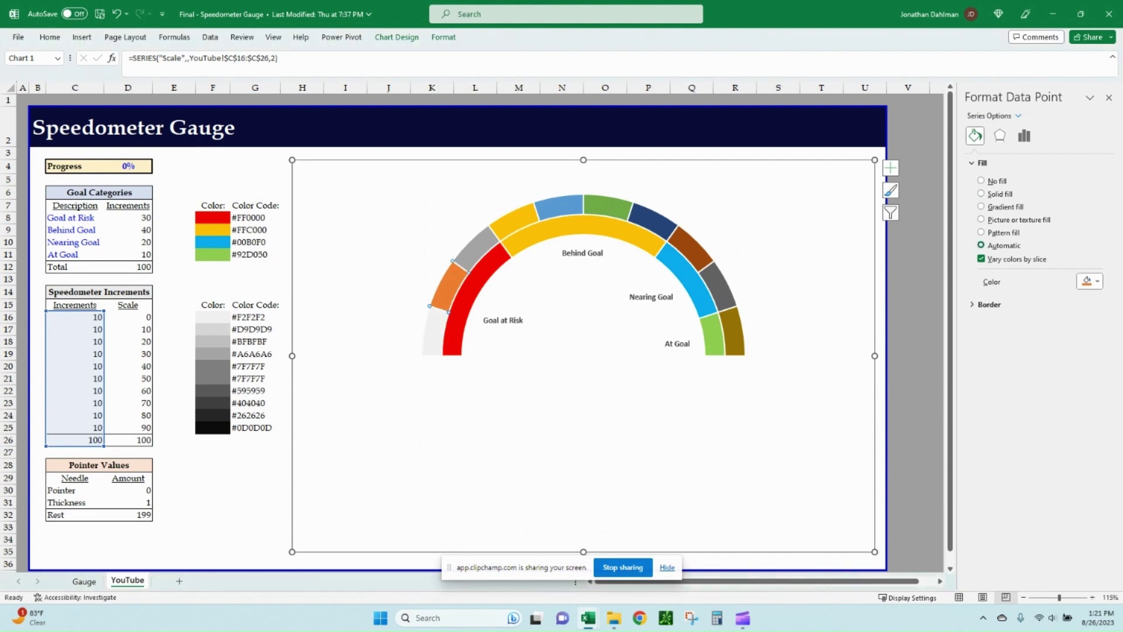
{"action": "key", "text": "alt+s"}
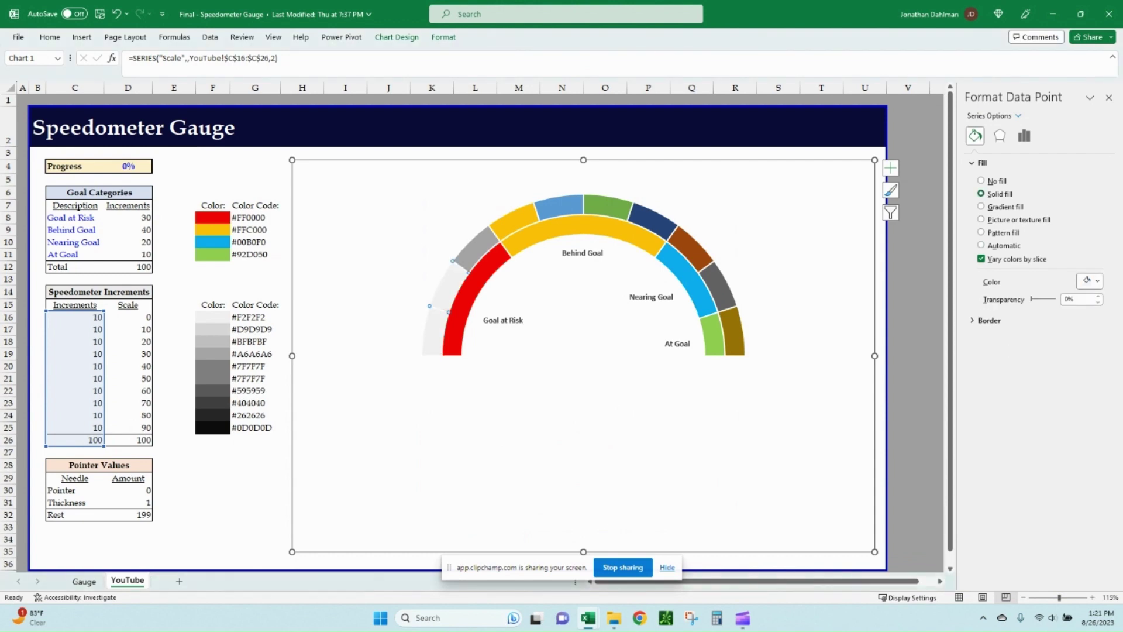
{"action": "key", "text": "alt+c"}
{"action": "key", "text": "Left"}
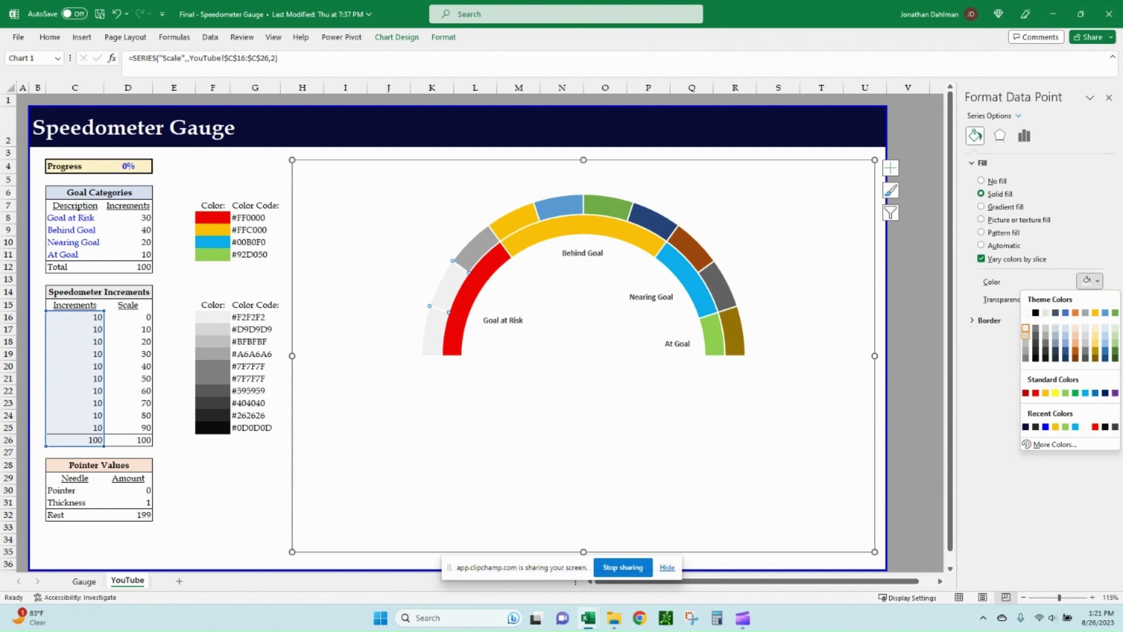
{"action": "key", "text": "Return"}
{"action": "key", "text": "Right"}
{"action": "key", "text": "alt+s"}
{"action": "key", "text": "Return"}
{"action": "key", "text": "Right"}
{"action": "key", "text": "alt+s"}
{"action": "key", "text": "Return"}
{"action": "key", "text": "Down"}
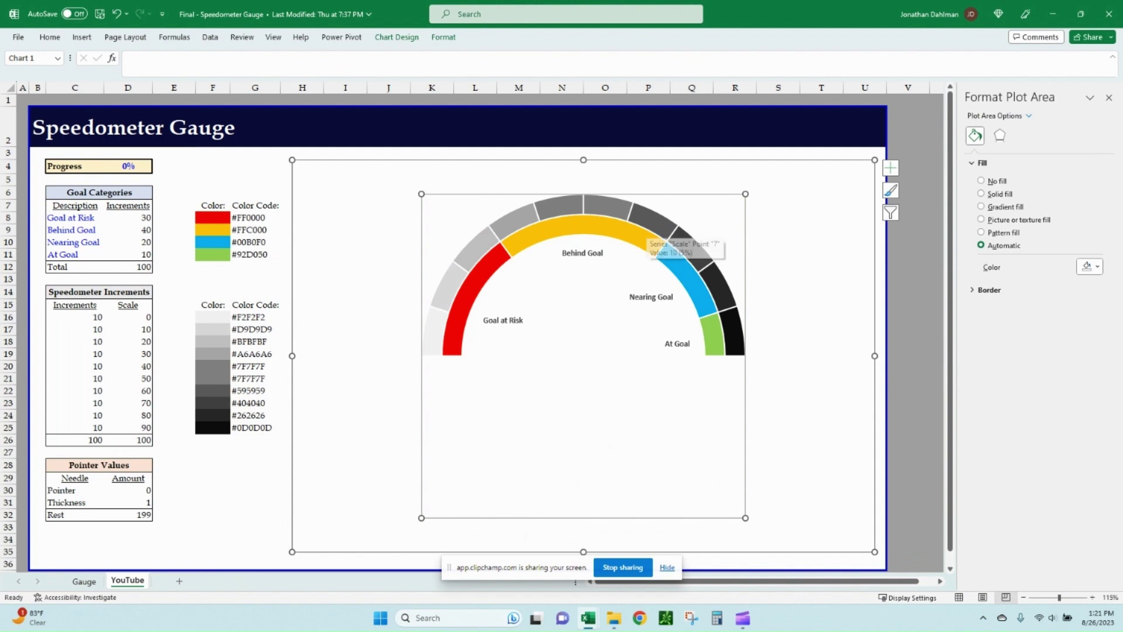
Add data labels to the Scale ring and show their label content options
{"action": "left_click", "coordinate": [644, 232]}
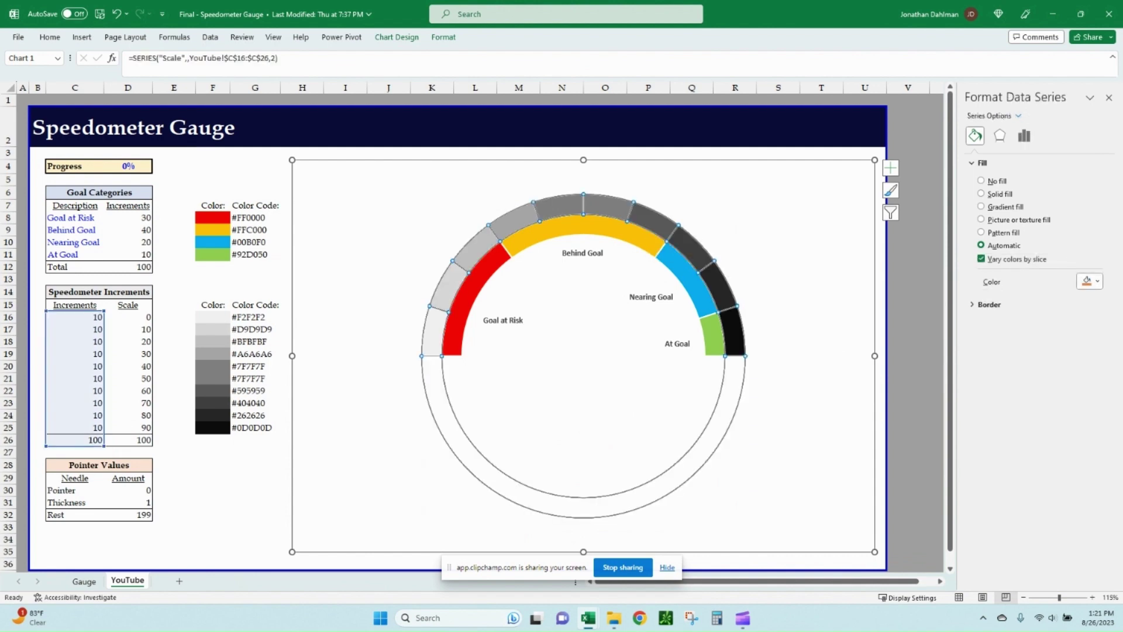
{"action": "left_click", "coordinate": [891, 168]}
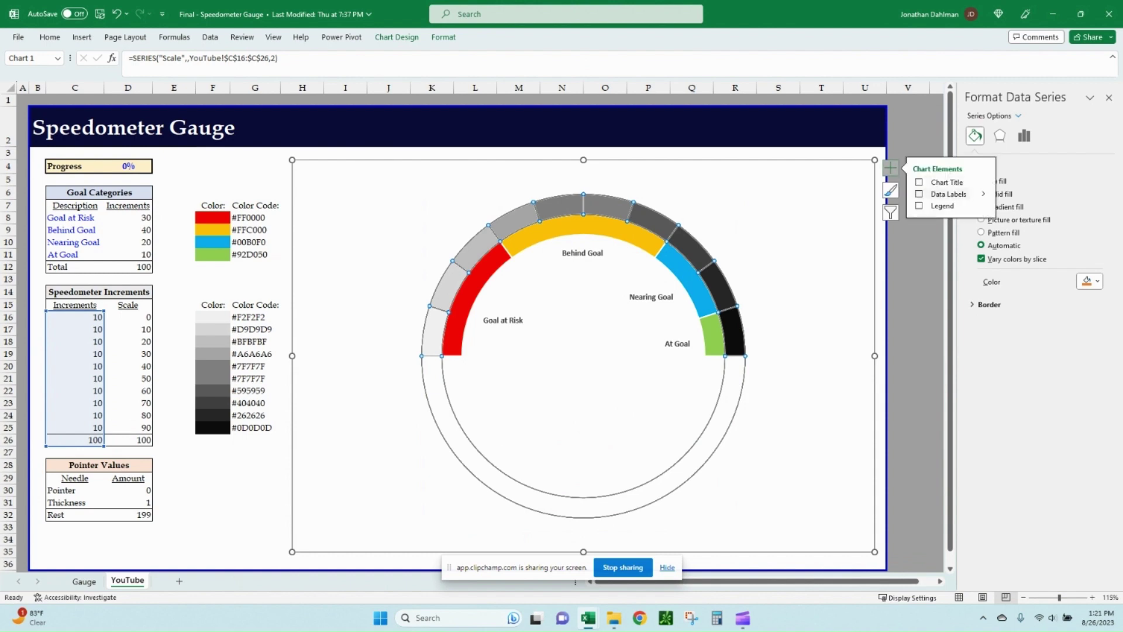
{"action": "left_click", "coordinate": [984, 194]}
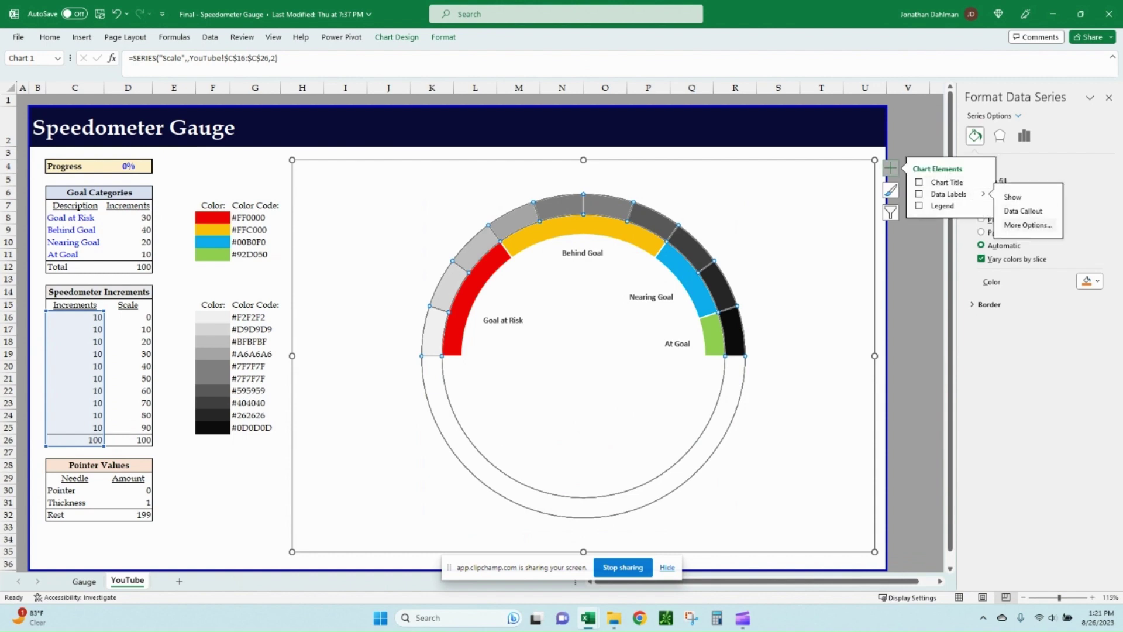
{"action": "left_click", "coordinate": [1024, 225]}
{"action": "left_click", "coordinate": [1049, 136]}
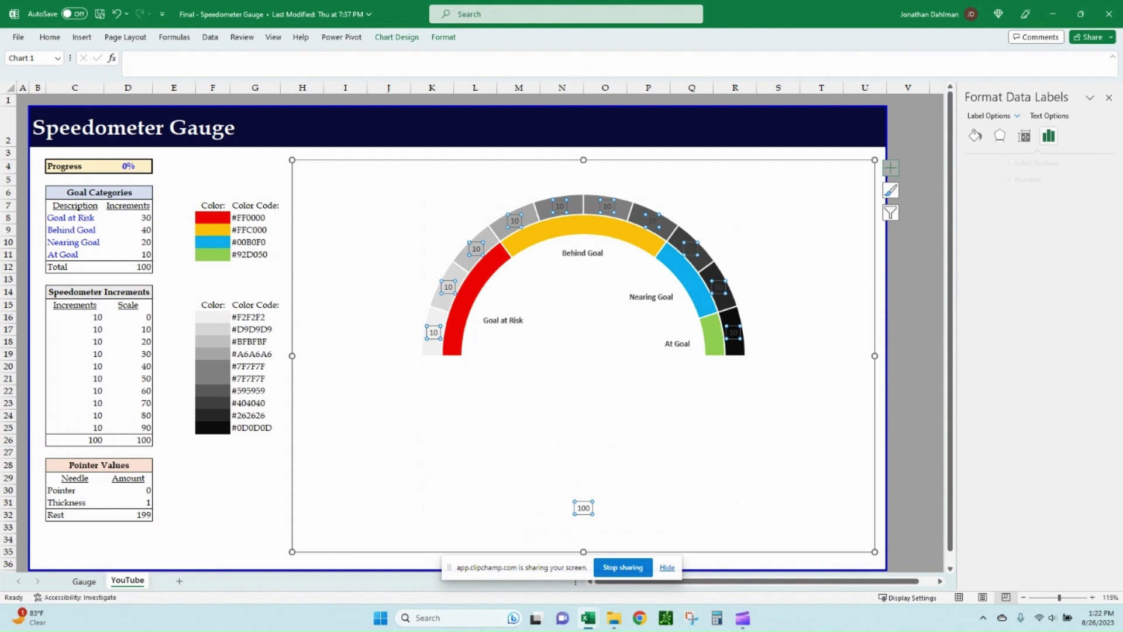
{"action": "left_click", "coordinate": [998, 163]}
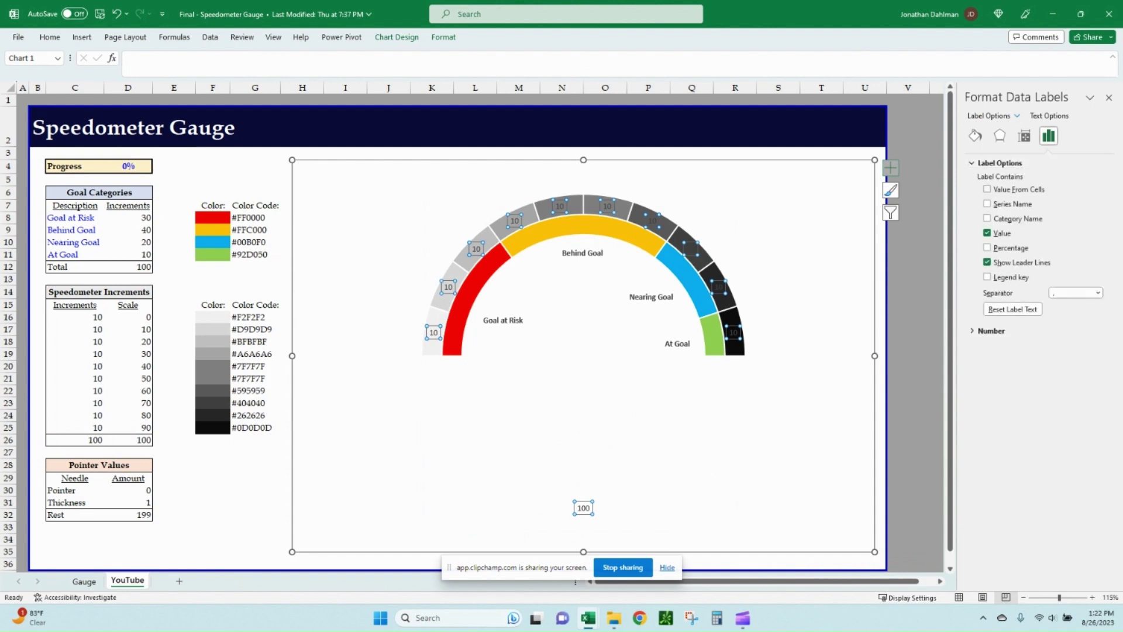
Take the Scale ring's labels from cells YouTube!$D$16:$D$26 and turn off Value and Show Leader Lines
{"action": "left_click", "coordinate": [987, 189]}
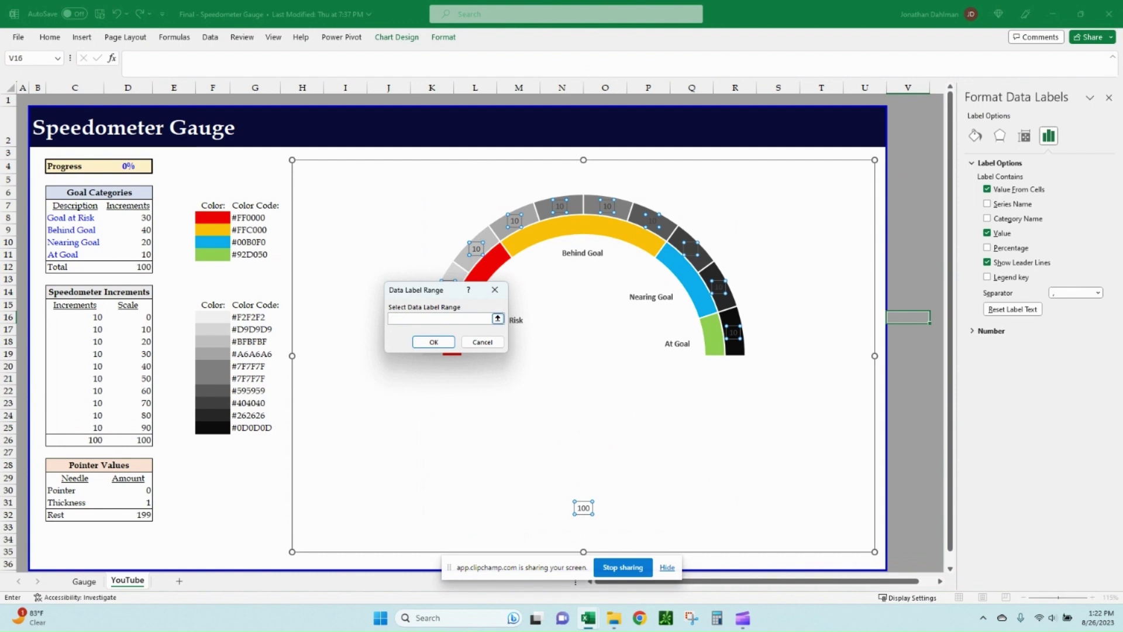
{"action": "left_click", "coordinate": [498, 318]}
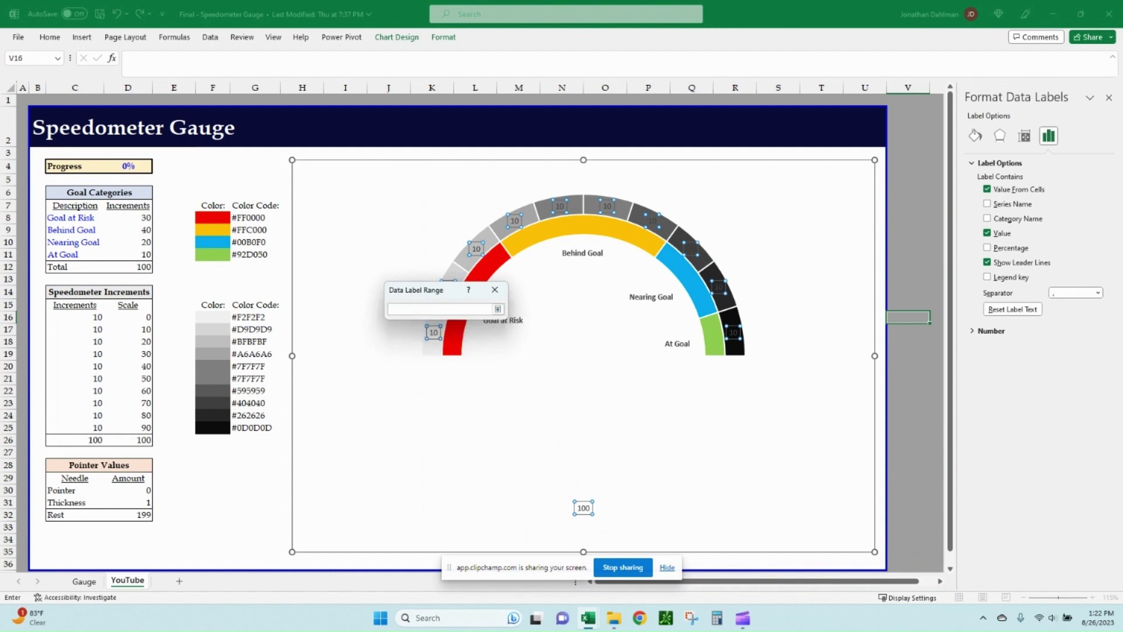
{"action": "left_click_drag", "start_coordinate": [135, 317], "coordinate": [135, 440]}
{"action": "left_click", "coordinate": [498, 309]}
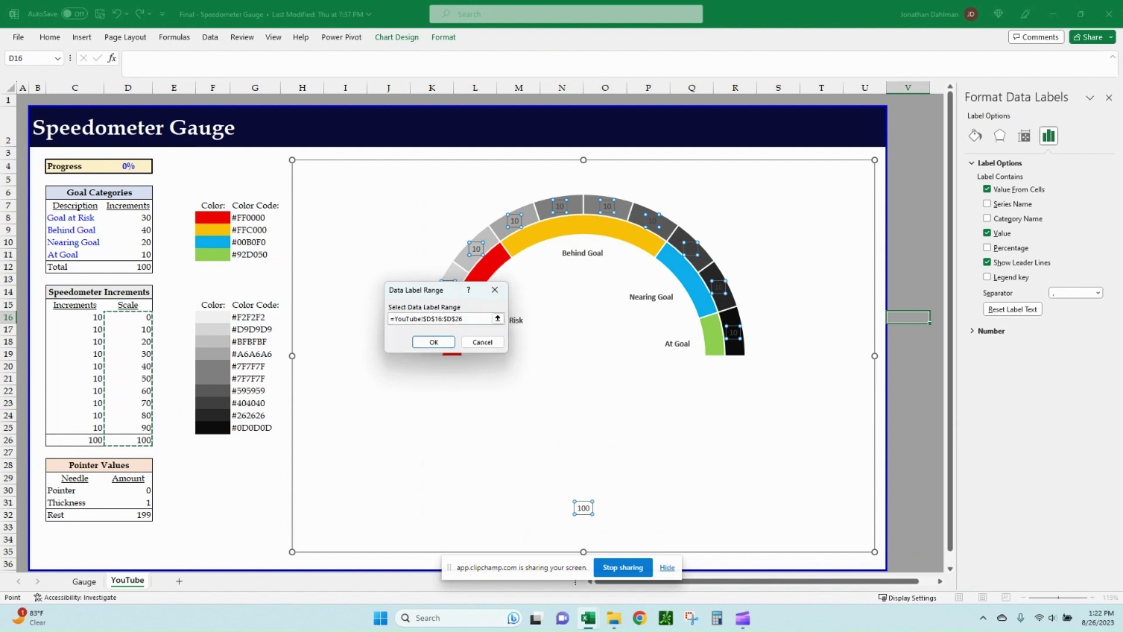
{"action": "left_click", "coordinate": [433, 342]}
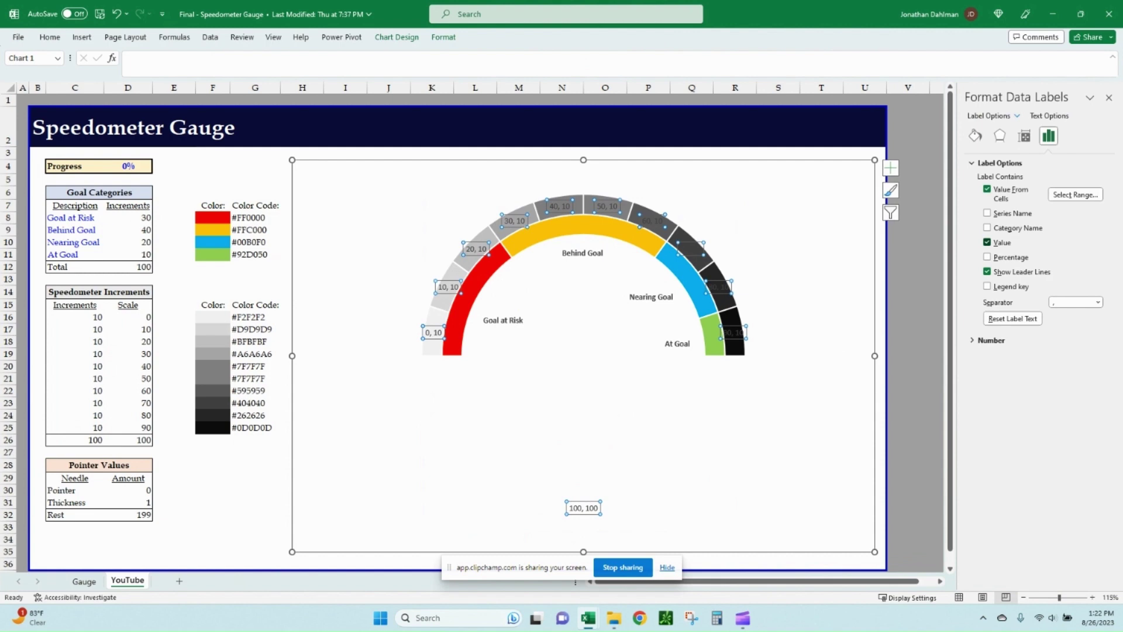
{"action": "left_click", "coordinate": [988, 242]}
{"action": "left_click", "coordinate": [987, 271]}
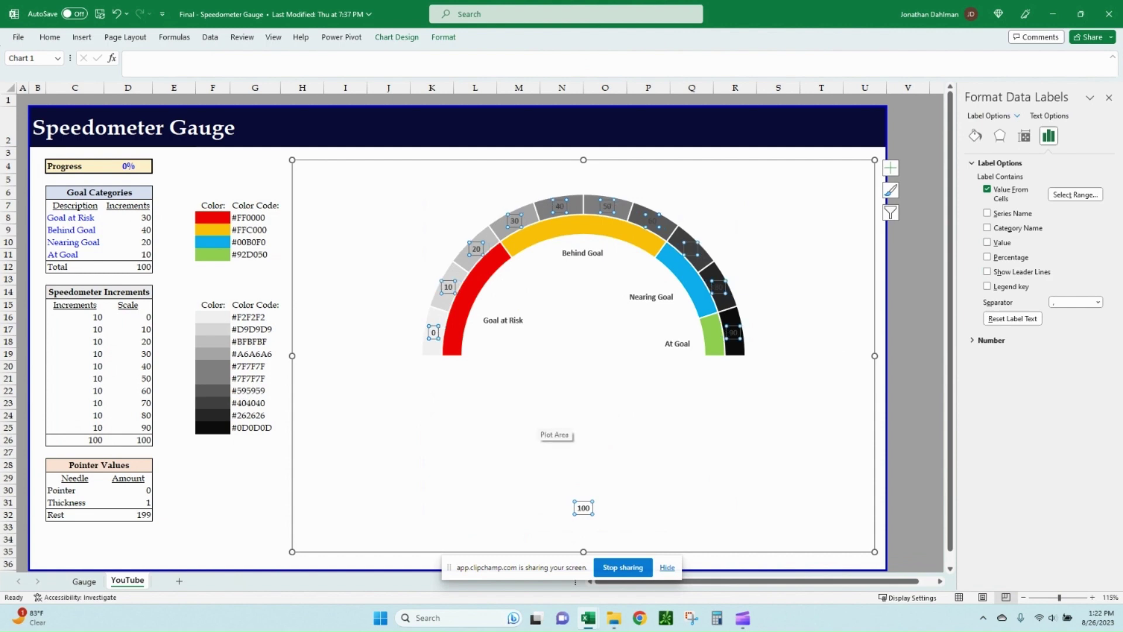
Move the Scale labels 0 and 10 outside the ring, next to the start of their slices
{"action": "left_click", "coordinate": [552, 429]}
{"action": "left_click", "coordinate": [583, 508]}
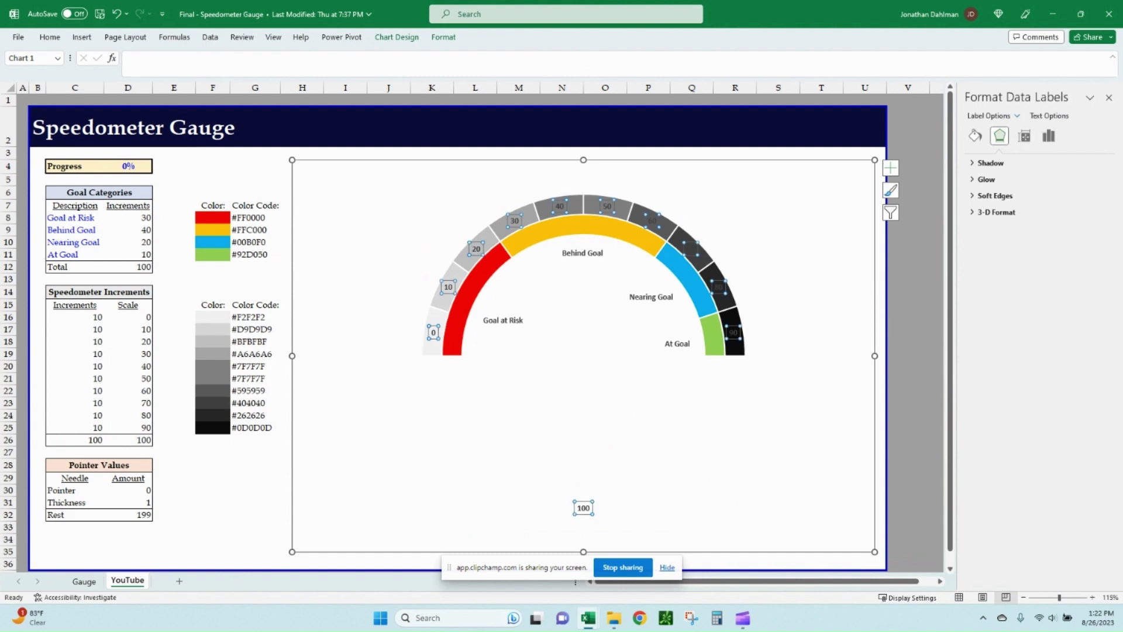
{"action": "left_click_drag", "start_coordinate": [434, 332], "coordinate": [412, 352]}
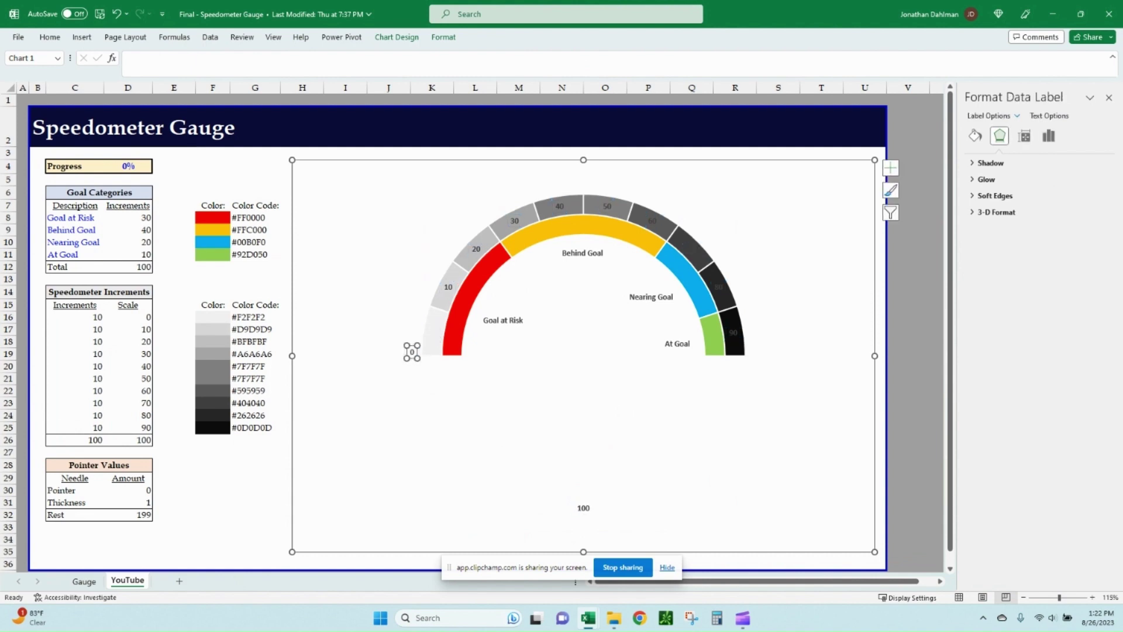
{"action": "left_click", "coordinate": [443, 296]}
{"action": "left_click", "coordinate": [451, 289]}
{"action": "left_click", "coordinate": [448, 286]}
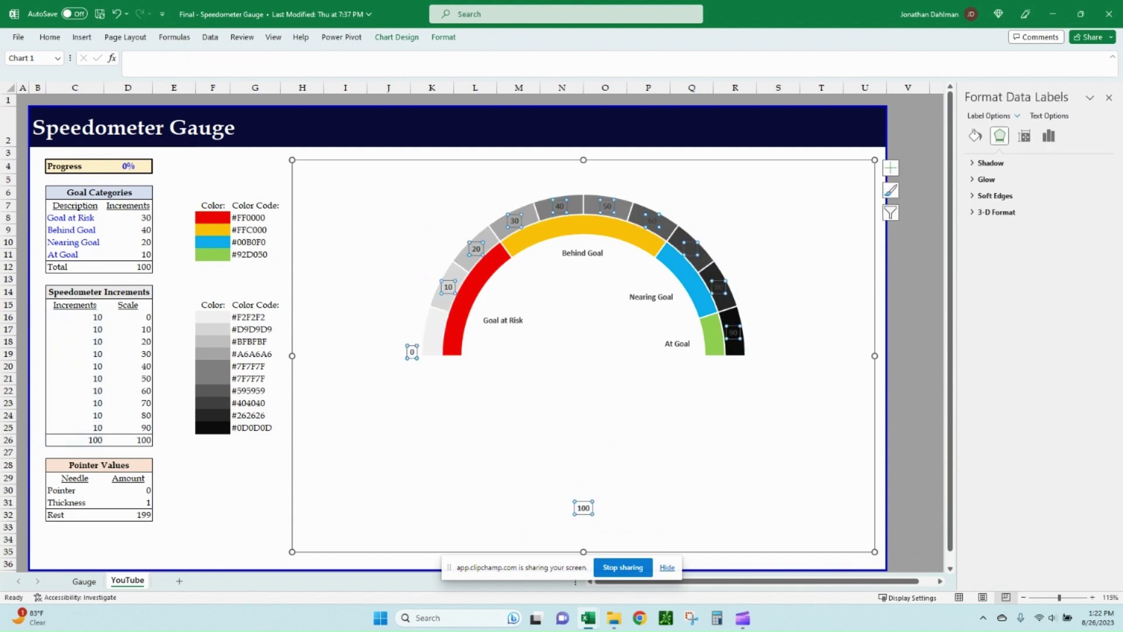
{"action": "left_click_drag", "start_coordinate": [449, 287], "coordinate": [418, 301]}
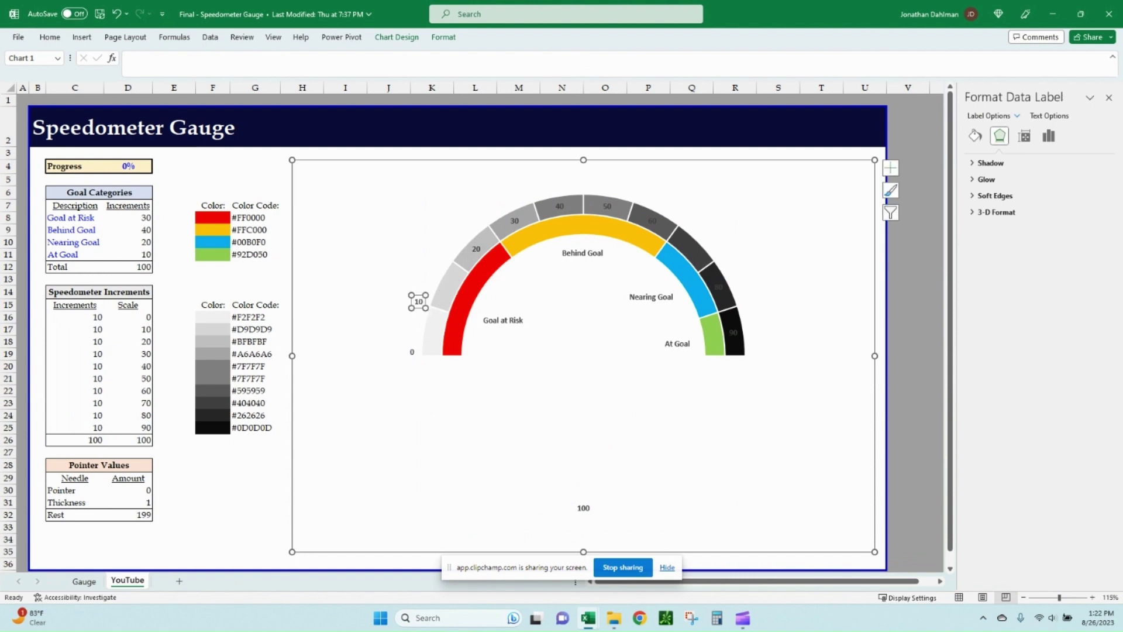
Move the Scale labels 20, 30, 40 and 50 outside the ring, next to the start of their slices
{"action": "left_click", "coordinate": [477, 249]}
{"action": "left_click_drag", "start_coordinate": [476, 249], "coordinate": [442, 254]}
{"action": "left_click", "coordinate": [514, 221]}
{"action": "left_click_drag", "start_coordinate": [515, 221], "coordinate": [482, 218]}
{"action": "left_click", "coordinate": [560, 206]}
{"action": "left_click_drag", "start_coordinate": [560, 205], "coordinate": [528, 195]}
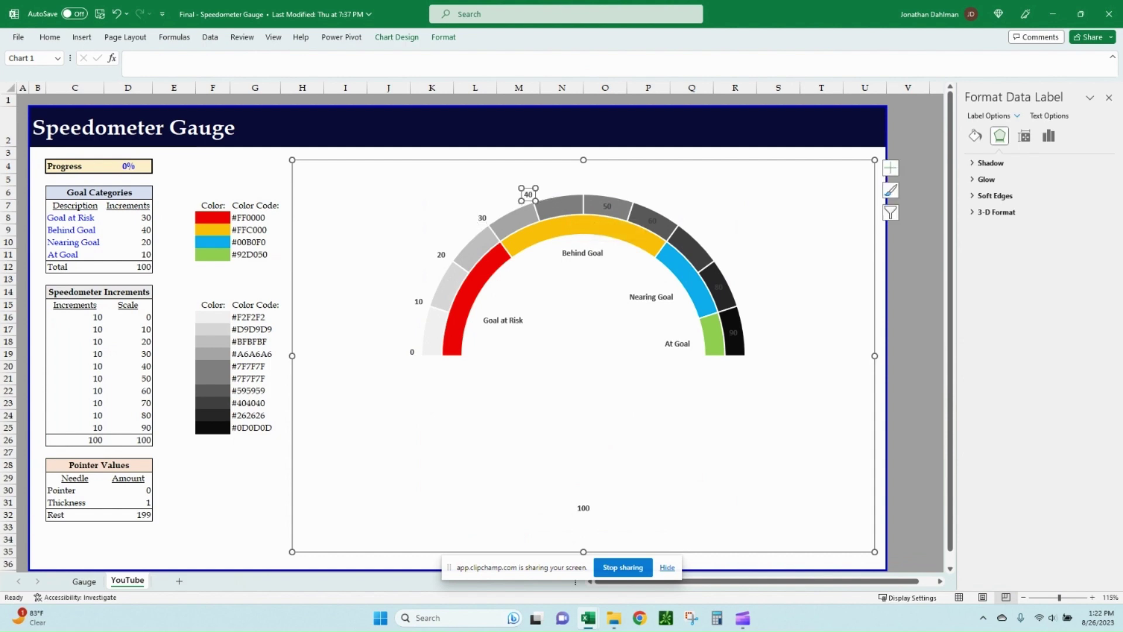
{"action": "left_click", "coordinate": [608, 206]}
{"action": "left_click_drag", "start_coordinate": [607, 206], "coordinate": [582, 186]}
{"action": "left_click", "coordinate": [583, 199]}
Move the Scale labels 60, 70, 80 and 90 outside the ring at their slice boundaries, and 100 beside the arc's far end
{"action": "left_click", "coordinate": [652, 221]}
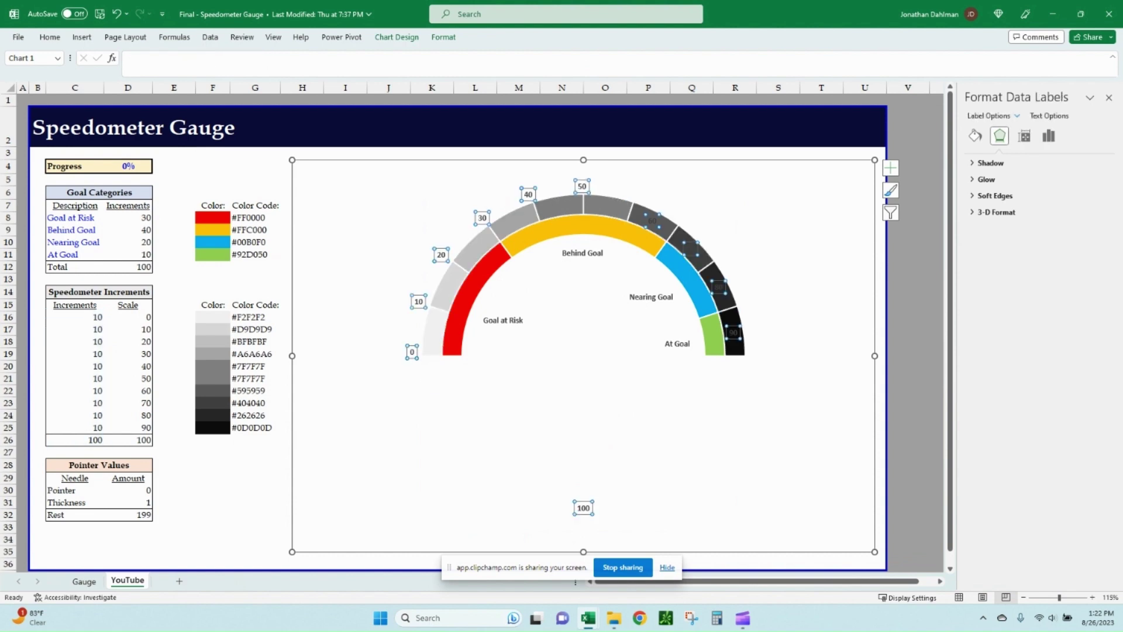
{"action": "left_click_drag", "start_coordinate": [652, 221], "coordinate": [640, 193]}
{"action": "left_click", "coordinate": [692, 249]}
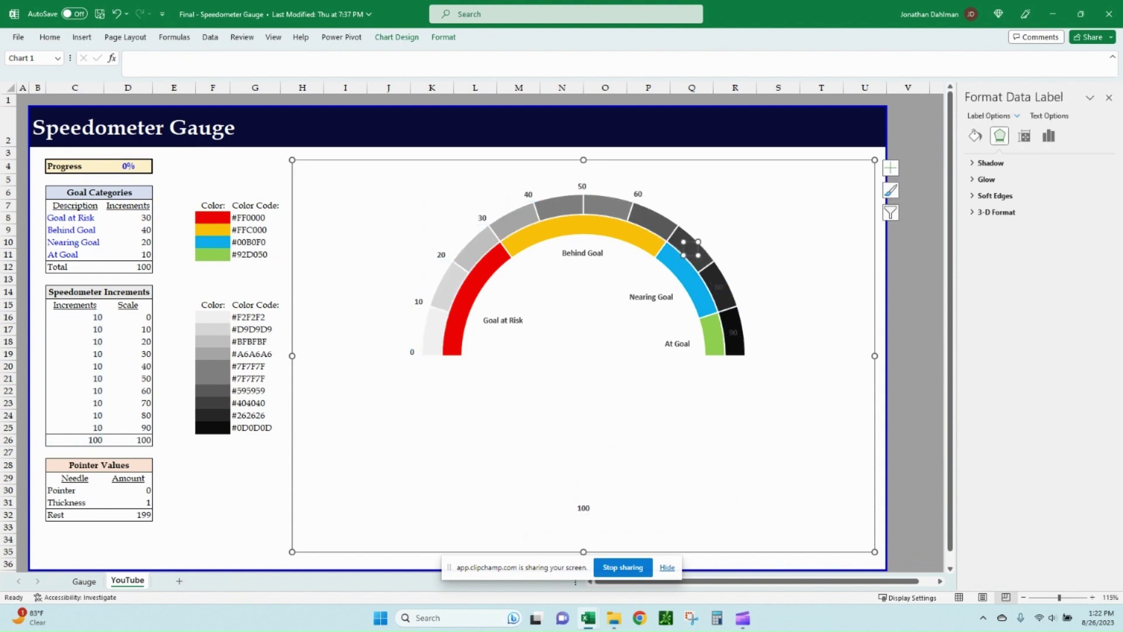
{"action": "left_click_drag", "start_coordinate": [692, 248], "coordinate": [686, 218]}
{"action": "left_click", "coordinate": [717, 277]}
{"action": "left_click", "coordinate": [718, 287]}
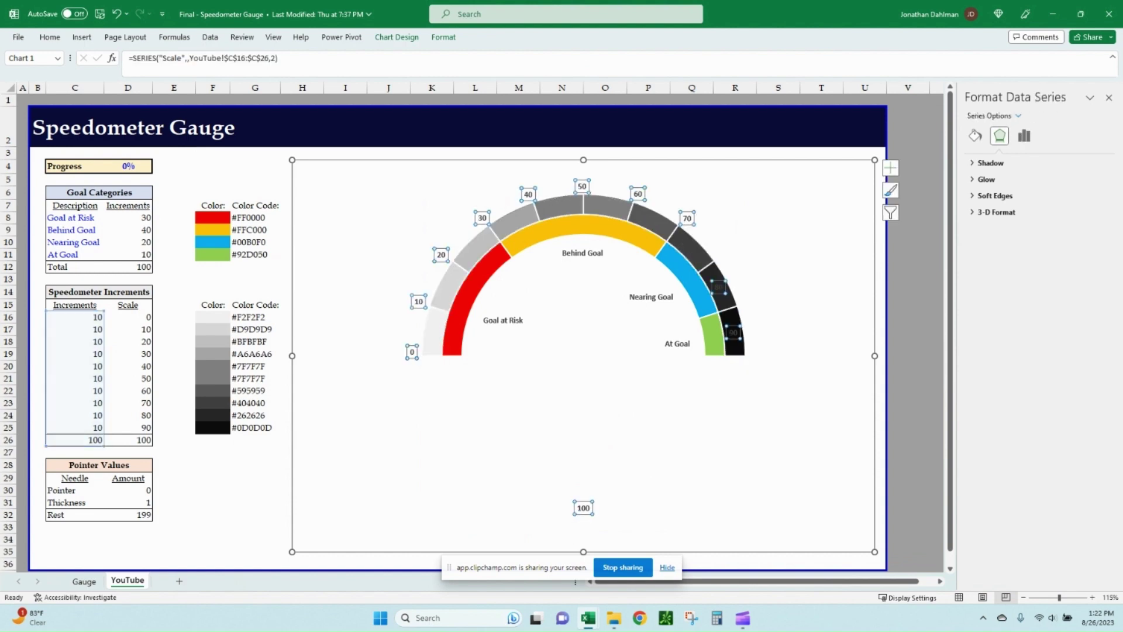
{"action": "left_click_drag", "start_coordinate": [718, 287], "coordinate": [721, 255]}
{"action": "left_click", "coordinate": [733, 332]}
{"action": "left_click_drag", "start_coordinate": [733, 331], "coordinate": [746, 300]}
{"action": "left_click", "coordinate": [584, 508]}
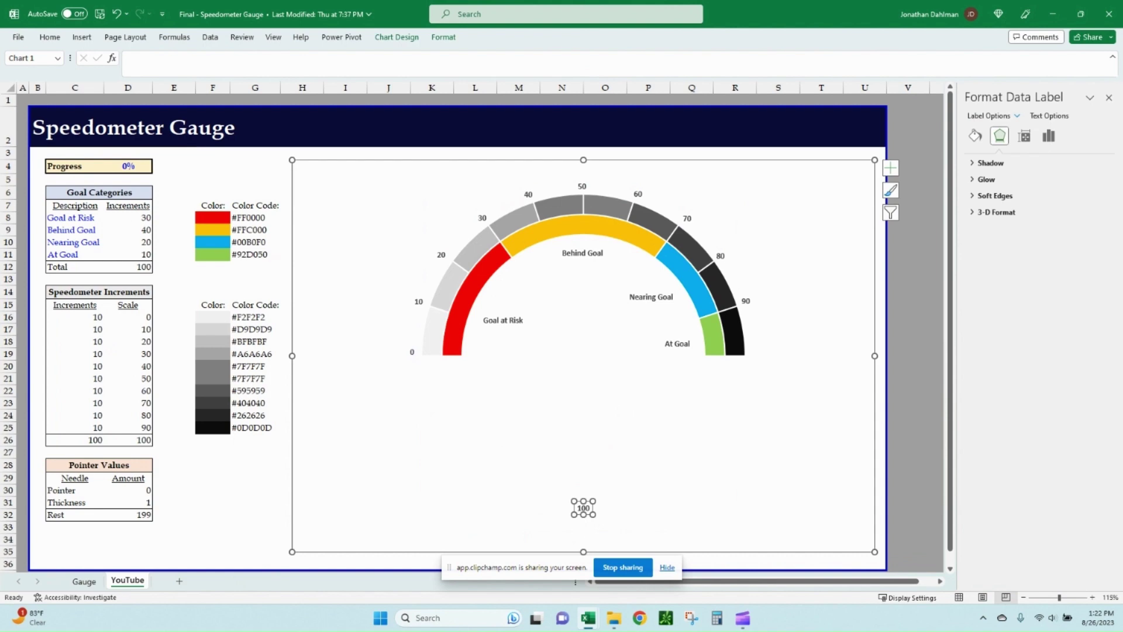
{"action": "left_click_drag", "start_coordinate": [584, 507], "coordinate": [757, 353]}
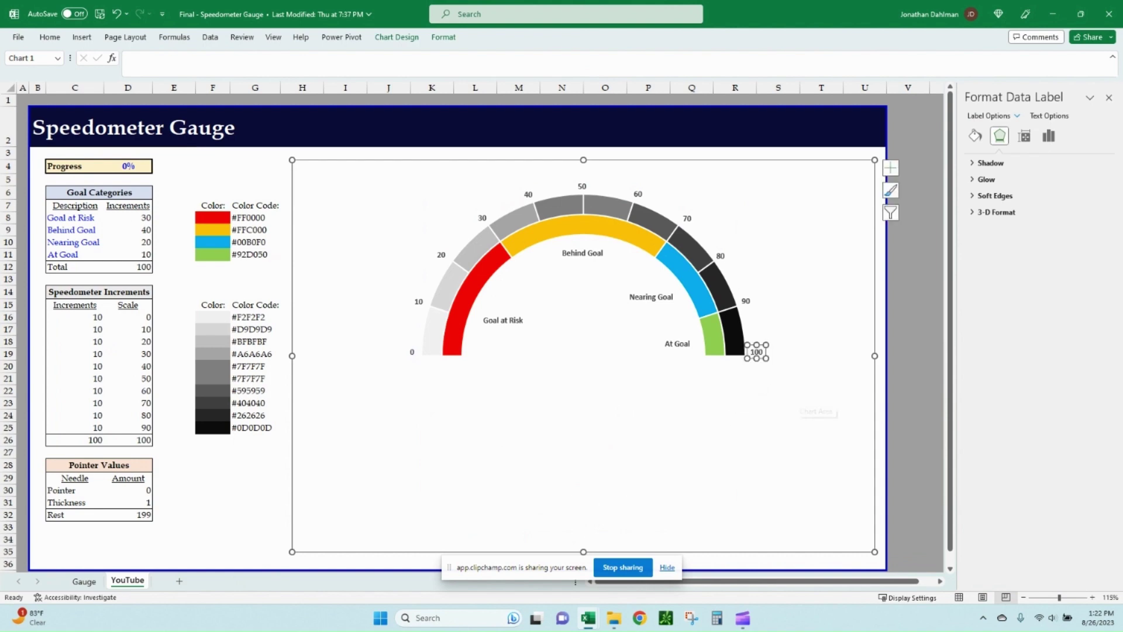
{"action": "left_click_drag", "start_coordinate": [576, 530], "coordinate": [574, 528]}
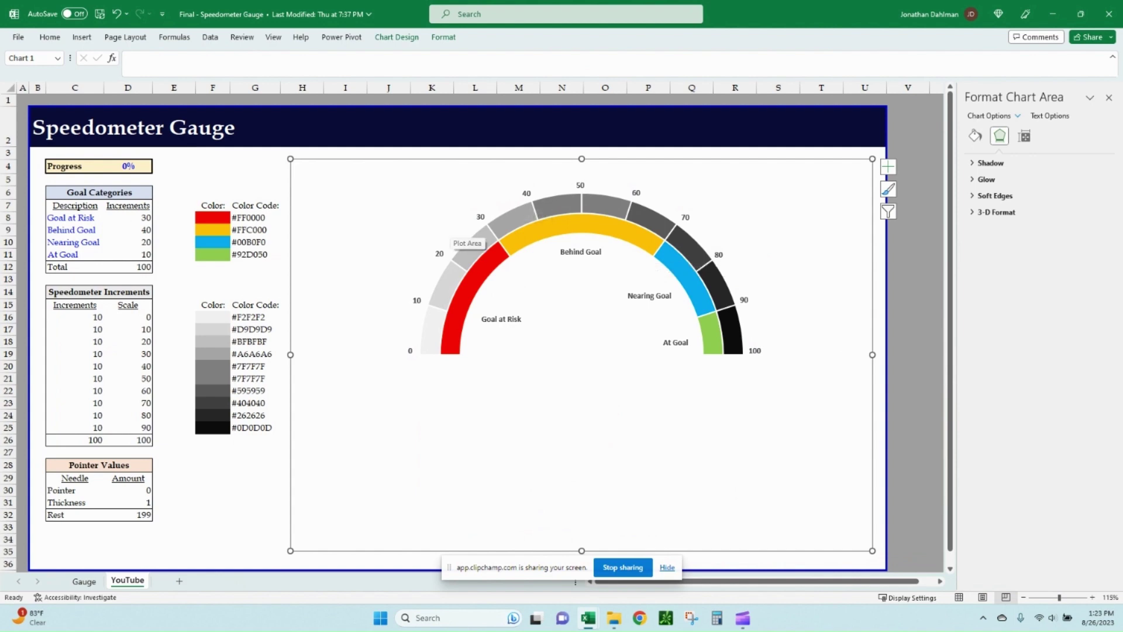
Add a third chart series named Needle with the values from YouTube!$D$30:$D$32
{"action": "left_click", "coordinate": [460, 237]}
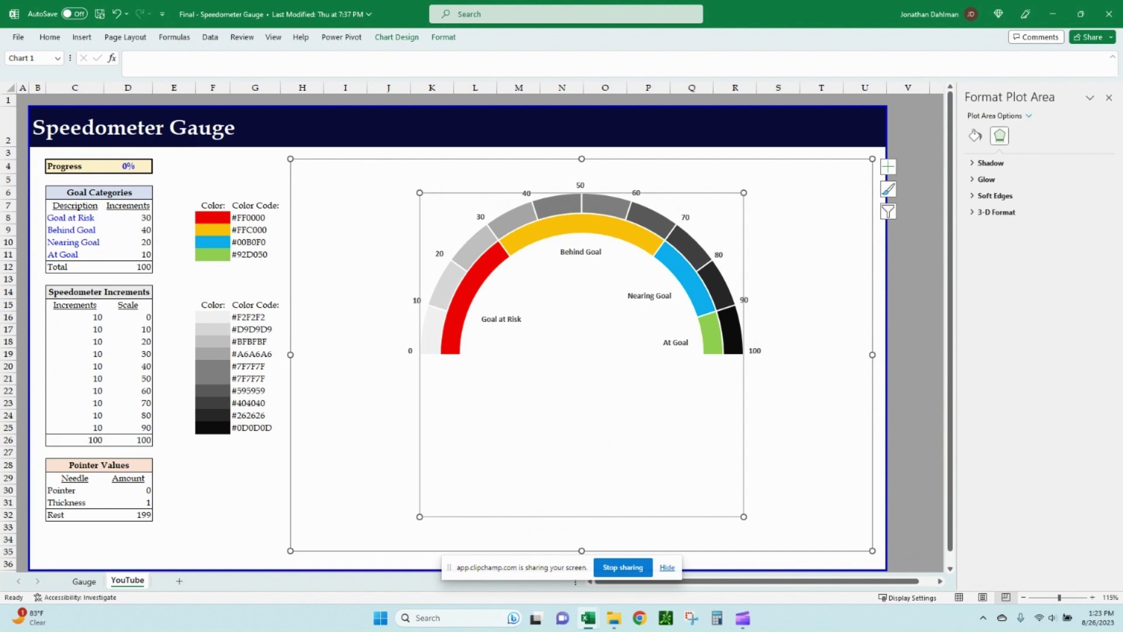
{"action": "left_click", "coordinate": [397, 37]}
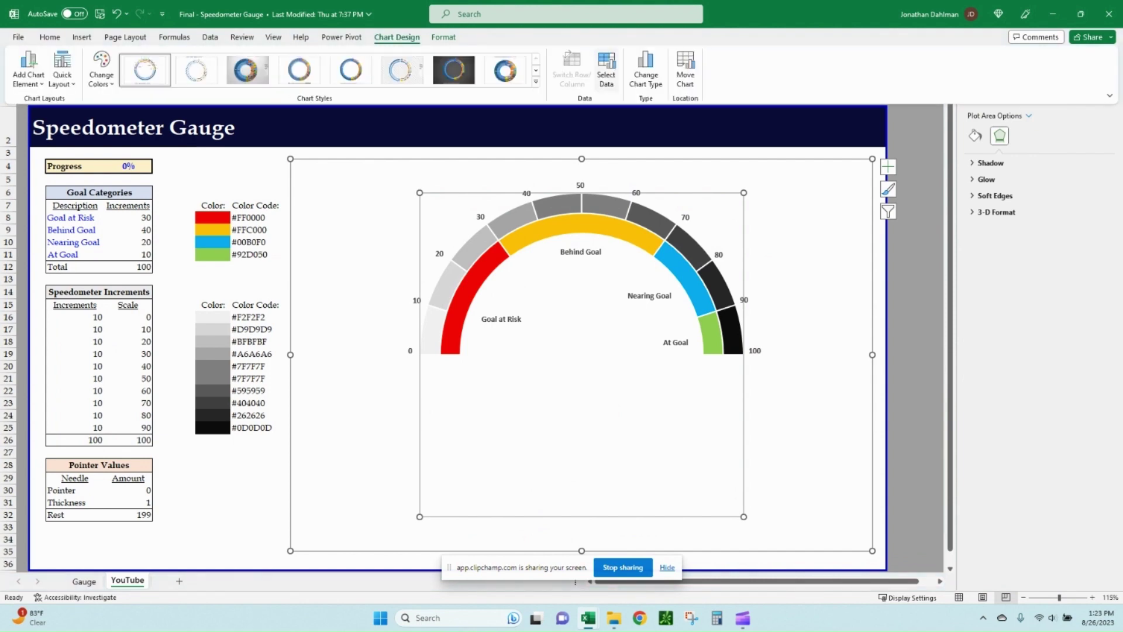
{"action": "left_click", "coordinate": [606, 74]}
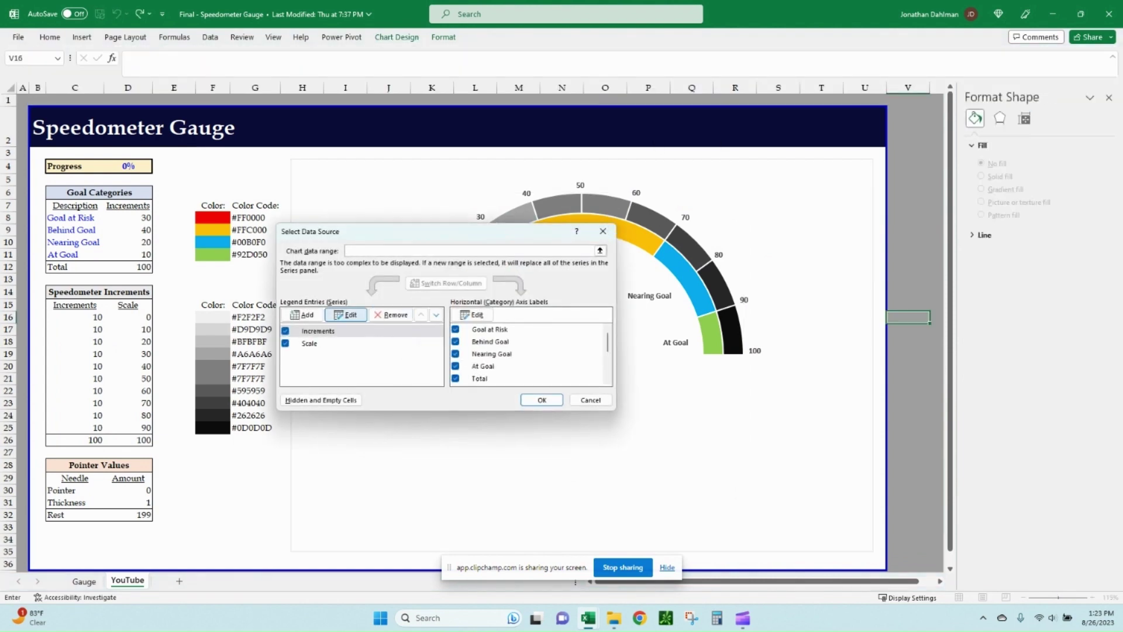
{"action": "left_click", "coordinate": [303, 314]}
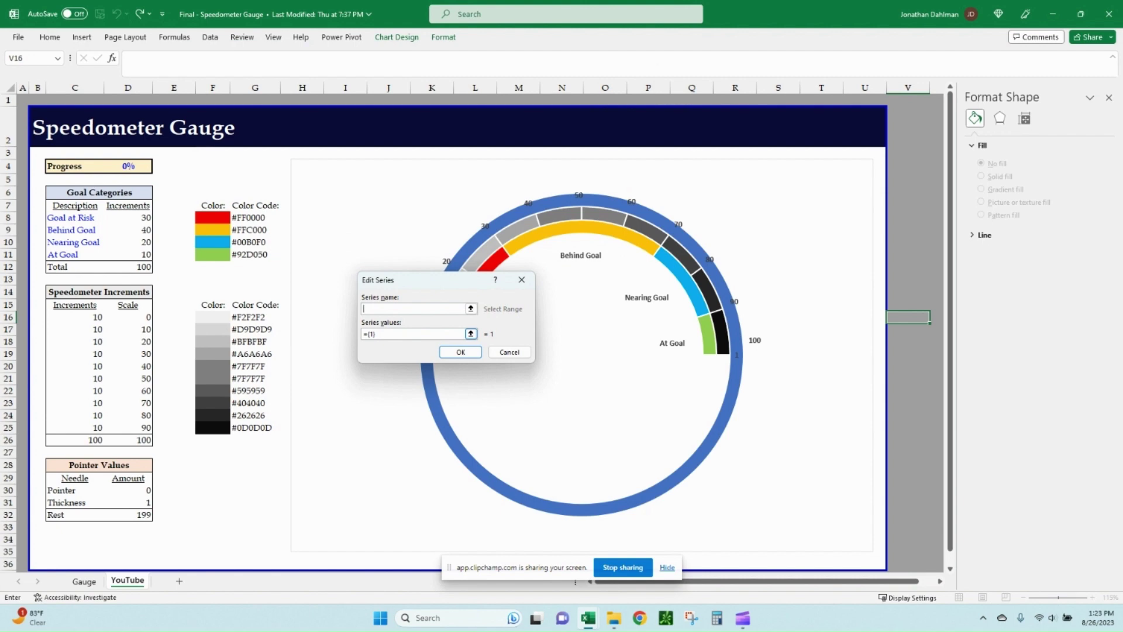
{"action": "type", "text": "Needle"}
{"action": "left_click", "coordinate": [471, 334]}
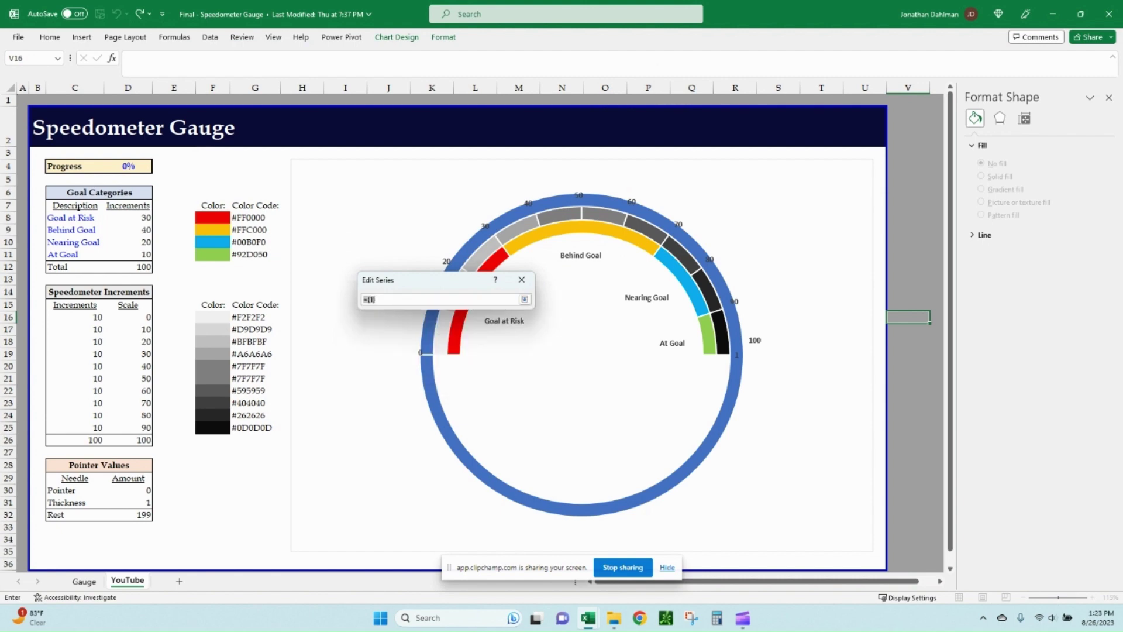
{"action": "left_click_drag", "start_coordinate": [127, 491], "coordinate": [128, 514]}
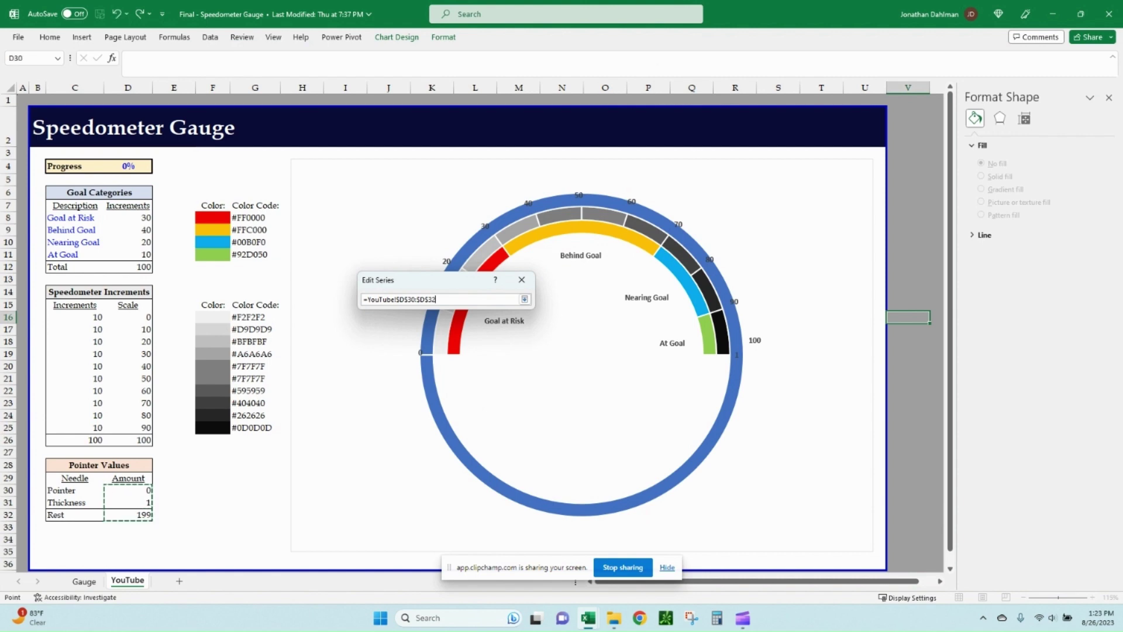
{"action": "left_click", "coordinate": [525, 299]}
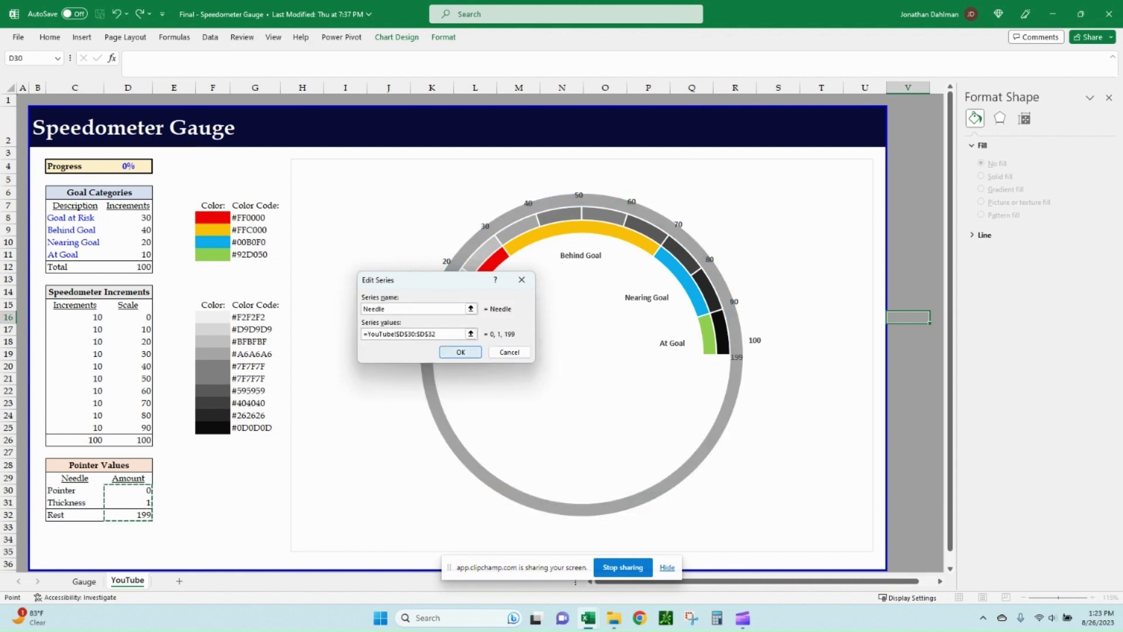
{"action": "key", "text": "Return"}
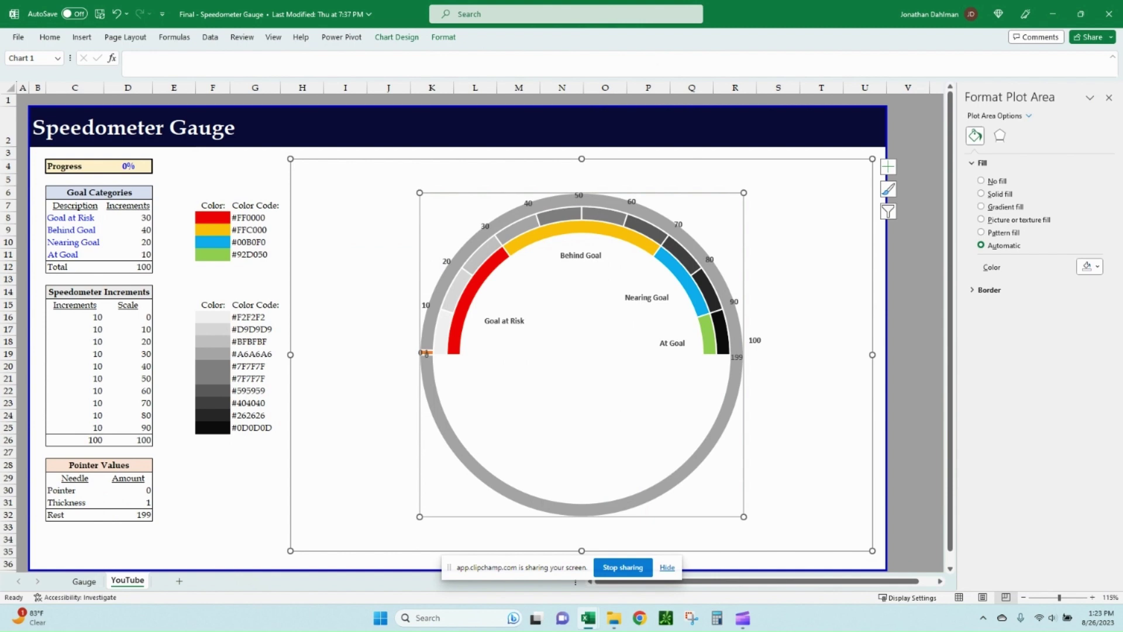
Check the formula of the Pointer amount in D30 and set Progress in D4 to 15%
{"action": "left_click", "coordinate": [127, 490]}
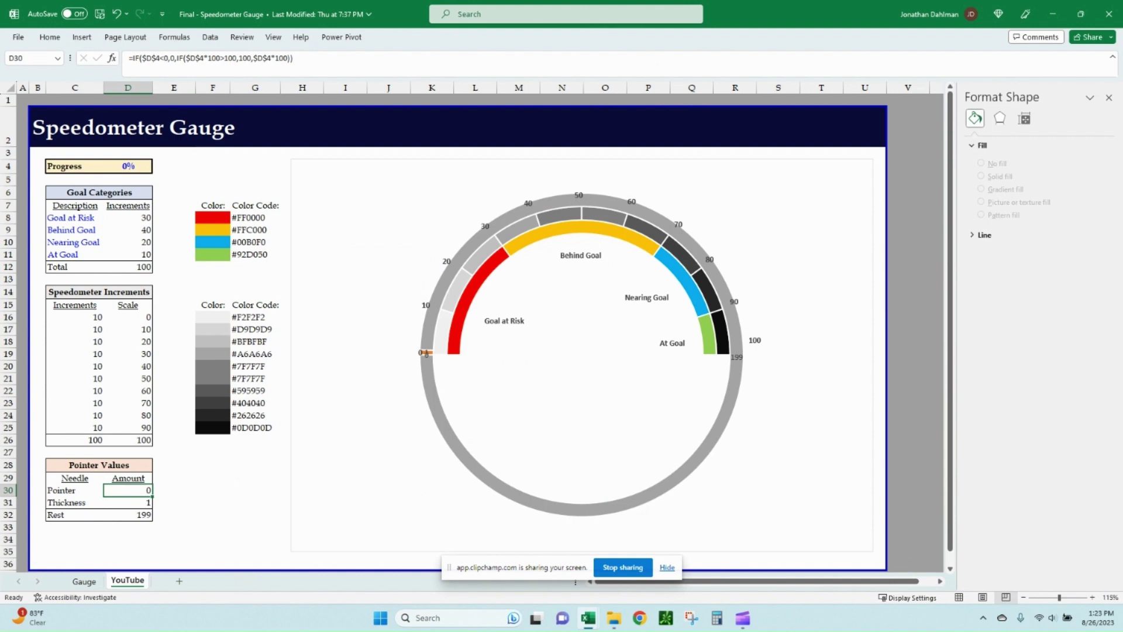
{"action": "left_click", "coordinate": [128, 165]}
{"action": "type", "text": "15"}
{"action": "key", "text": "Return"}
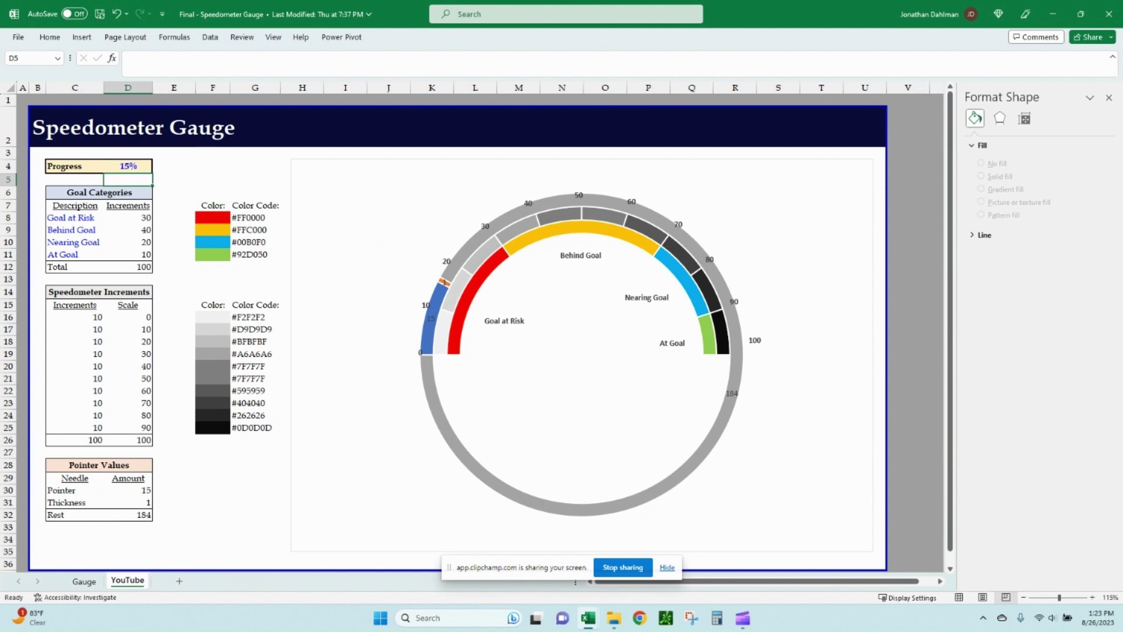
Check the Pointer, Thickness and Rest amounts in D30:D32, including the cells referenced by the Rest formula
{"action": "left_click", "coordinate": [128, 490]}
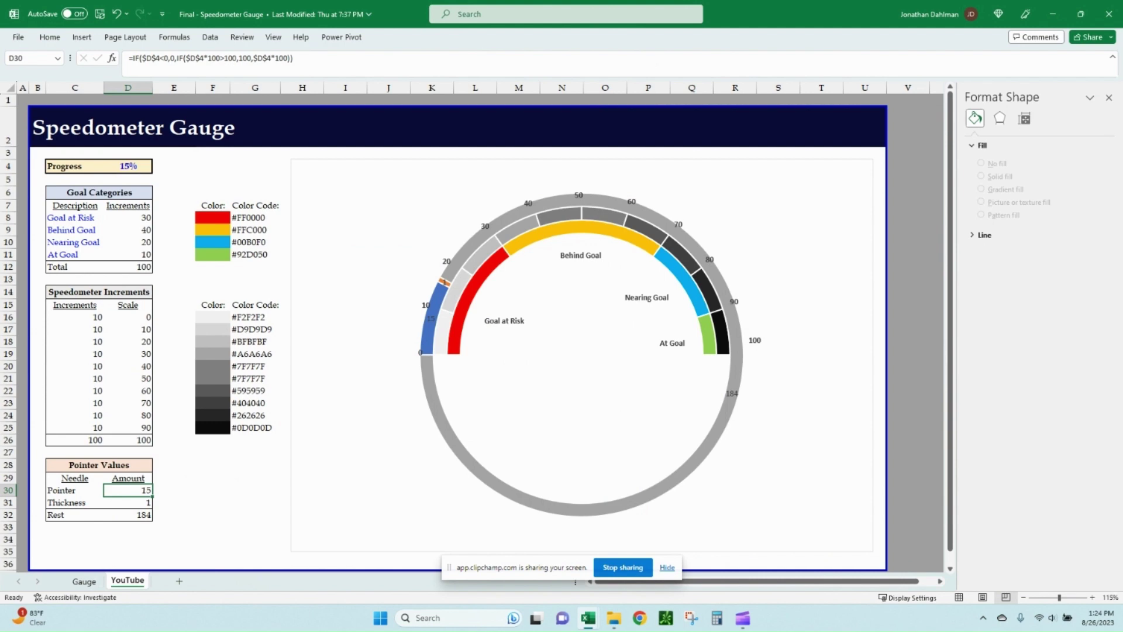
{"action": "left_click", "coordinate": [128, 503]}
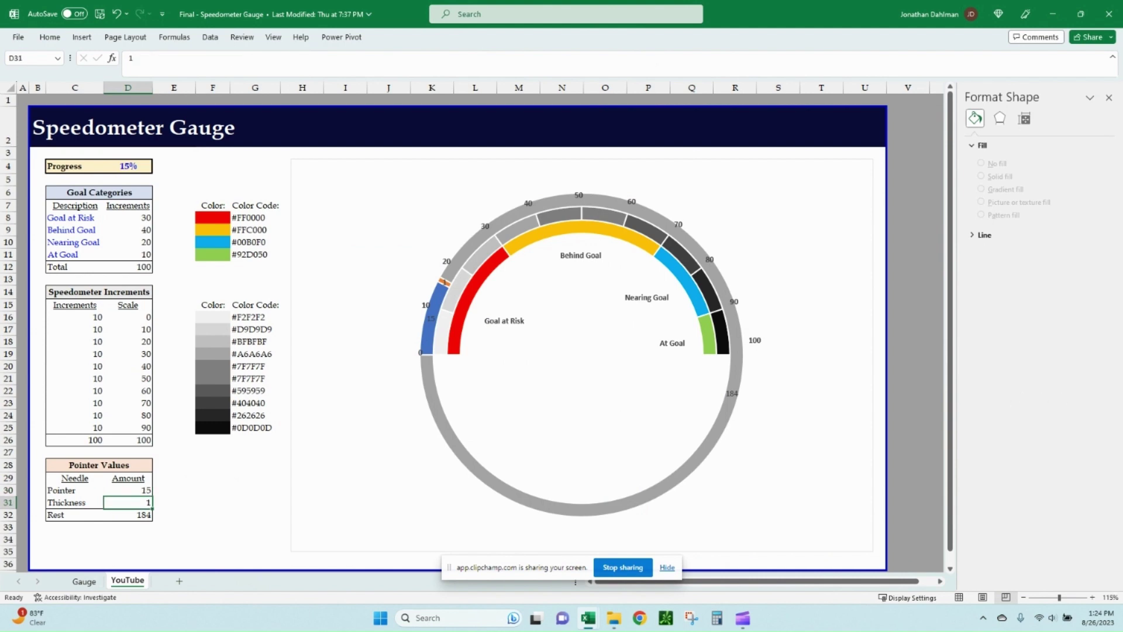
{"action": "left_click", "coordinate": [128, 515]}
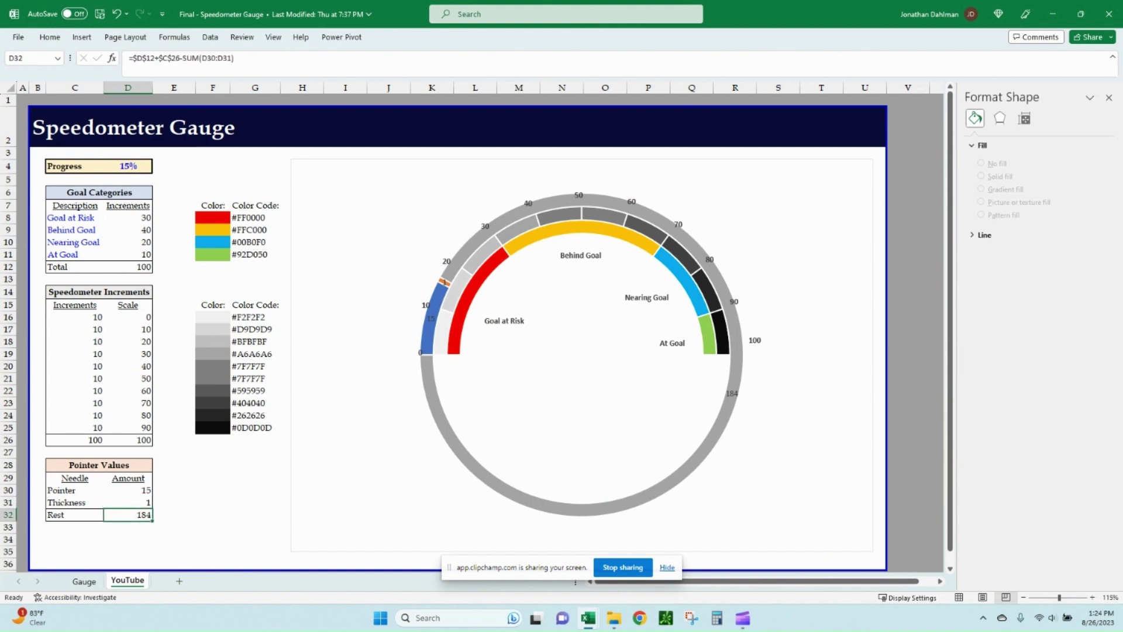
{"action": "key", "text": "F2"}
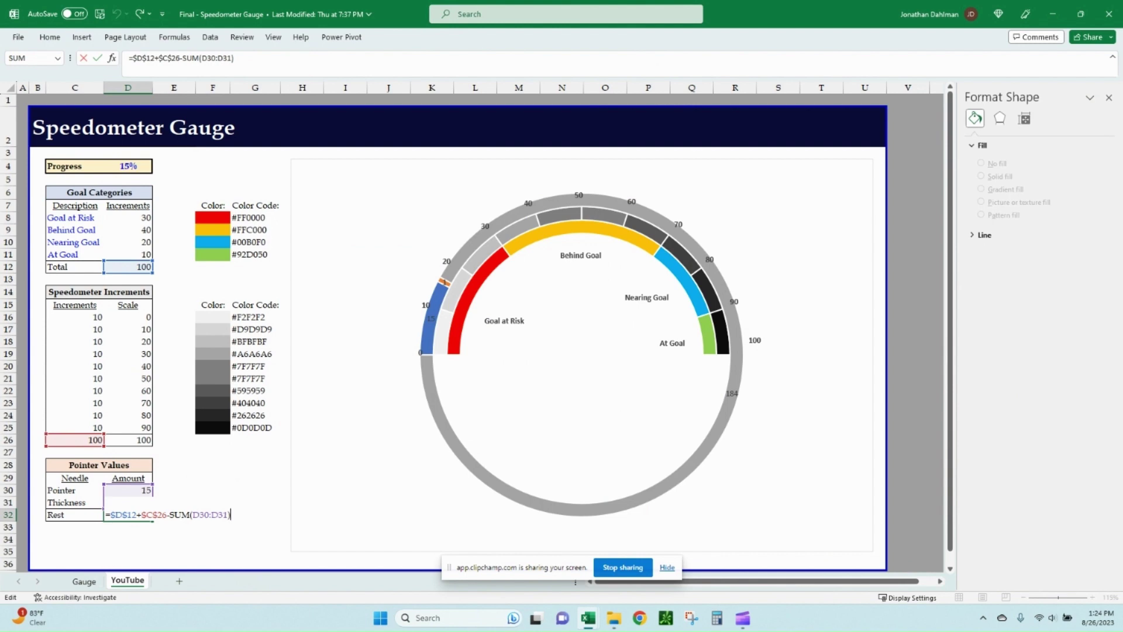
{"action": "key", "text": "ctrl+Return"}
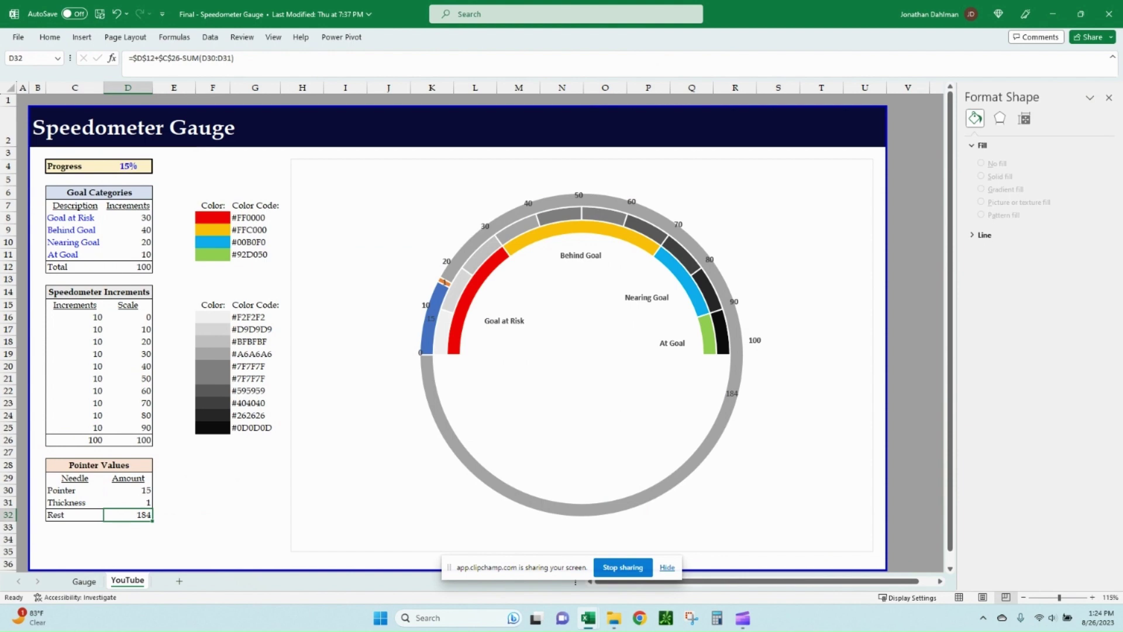
Change the Needle series to a Pie chart plotted on the secondary axis, keeping Increments and Scale as Doughnut
{"action": "left_click", "coordinate": [511, 217]}
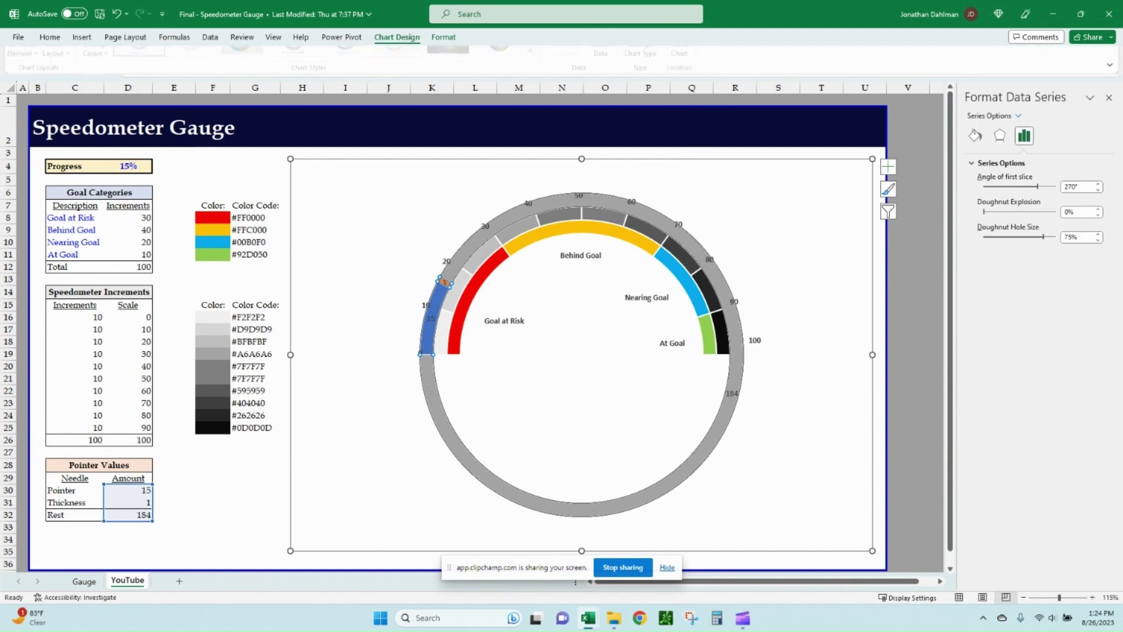
{"action": "left_click", "coordinate": [396, 37]}
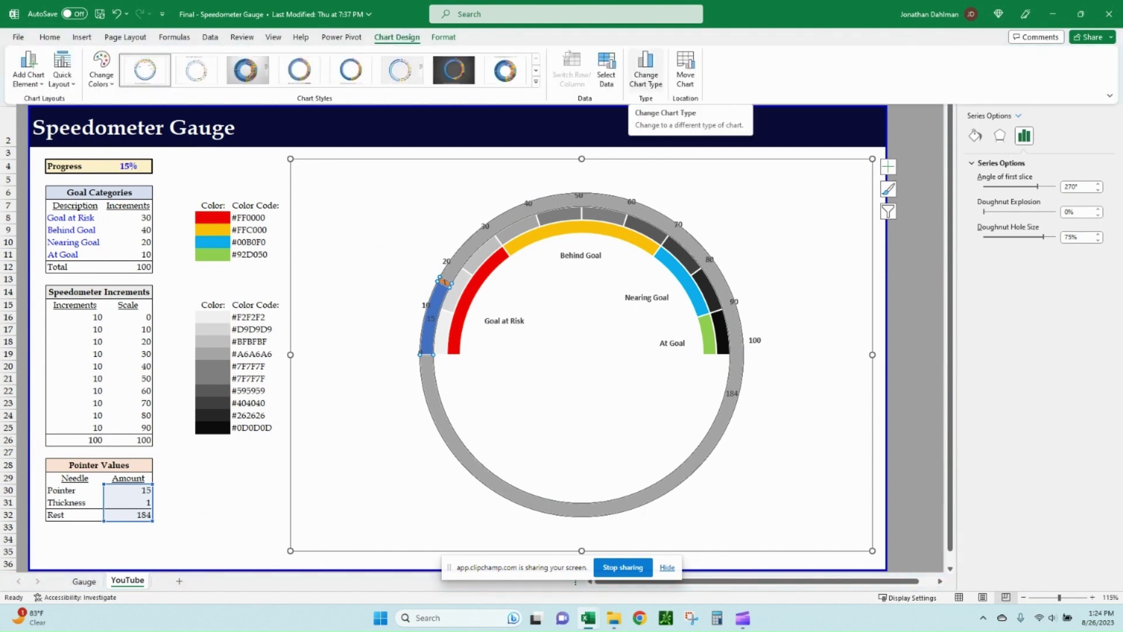
{"action": "left_click", "coordinate": [646, 69]}
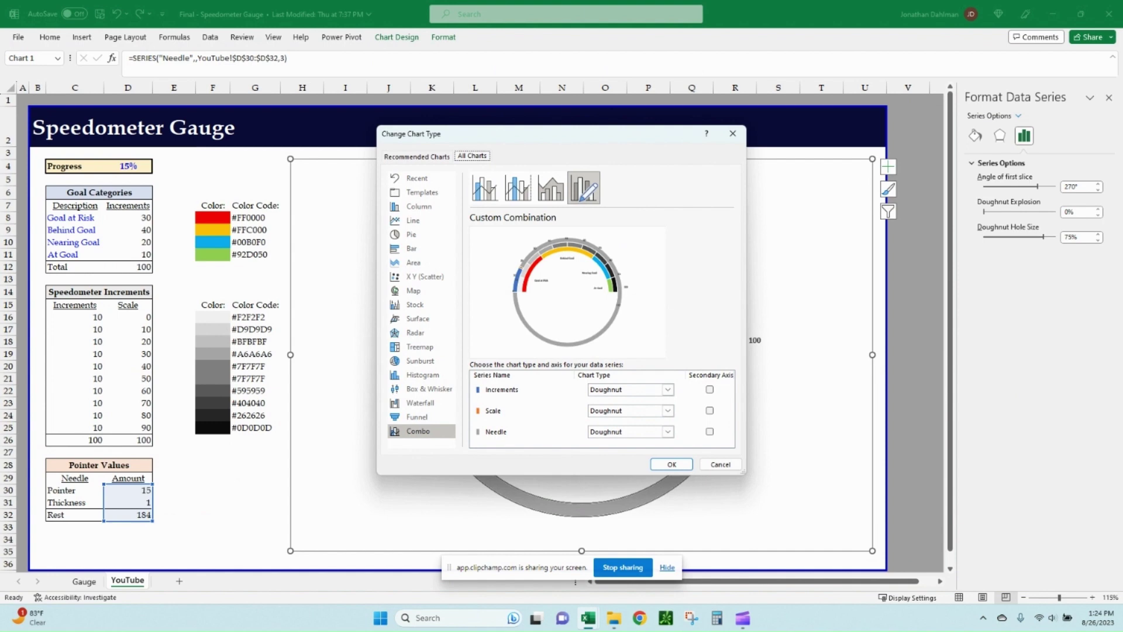
{"action": "left_click", "coordinate": [668, 432]}
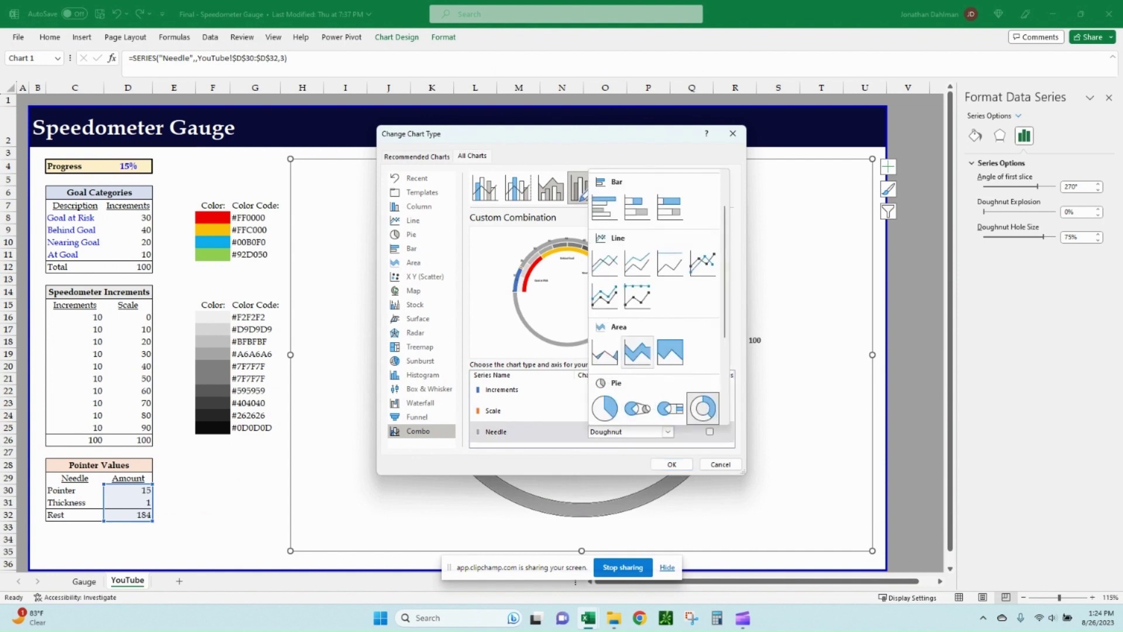
{"action": "scroll", "coordinate": [638, 351], "scroll_direction": "down", "scroll_amount": 2}
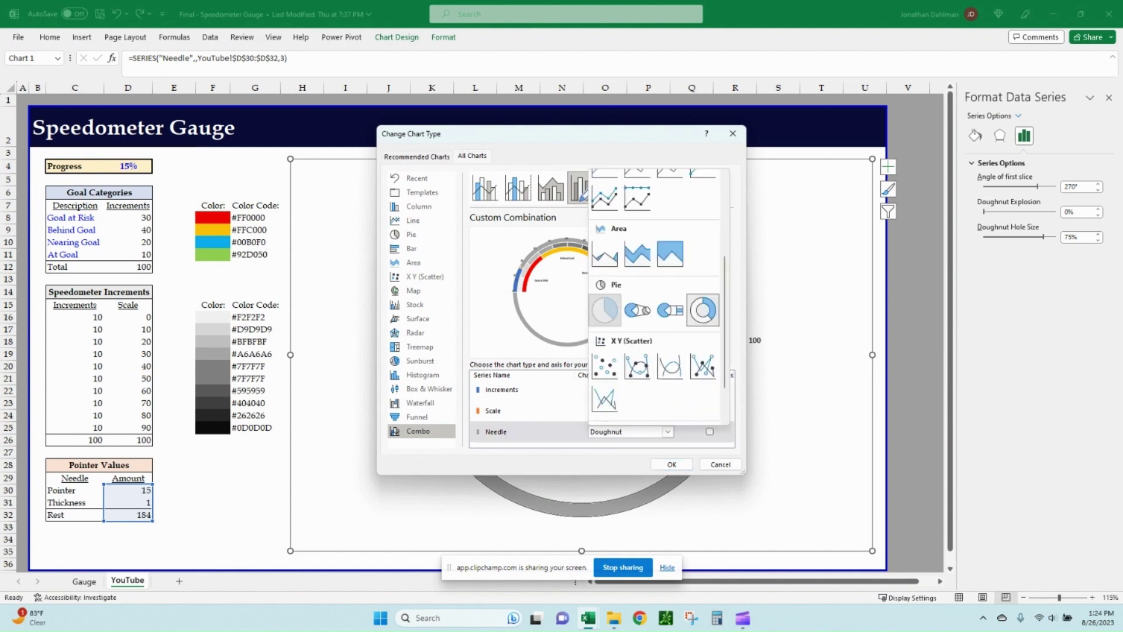
{"action": "left_click", "coordinate": [605, 310]}
{"action": "left_click", "coordinate": [710, 431]}
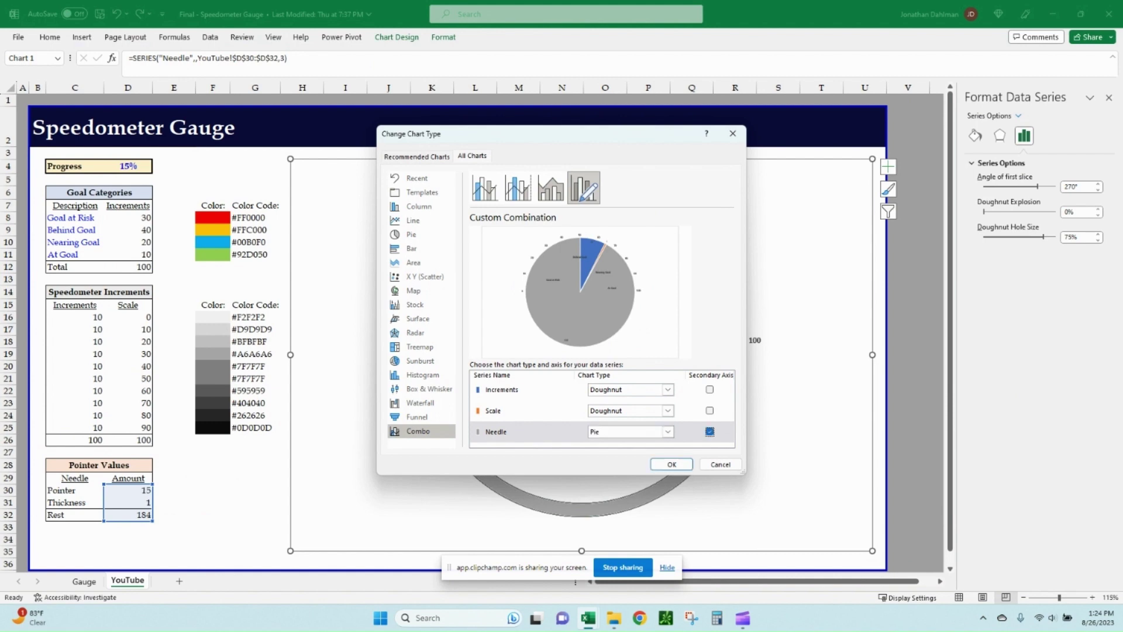
{"action": "left_click", "coordinate": [672, 464]}
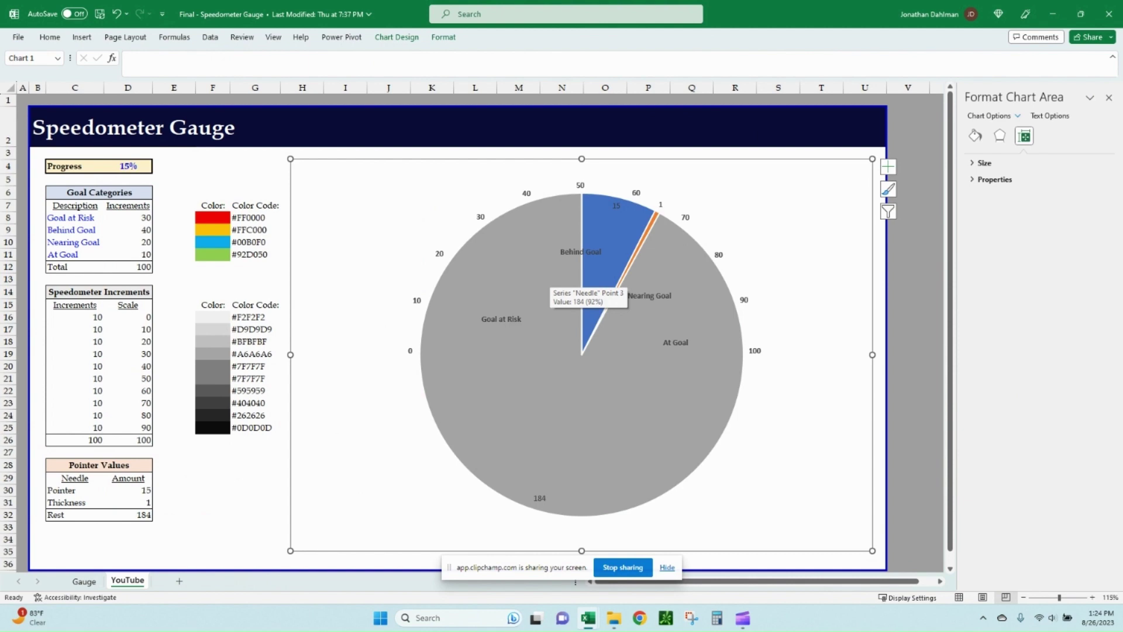
Set the Needle pie's angle of first slice to 270°
{"action": "left_click", "coordinate": [549, 286]}
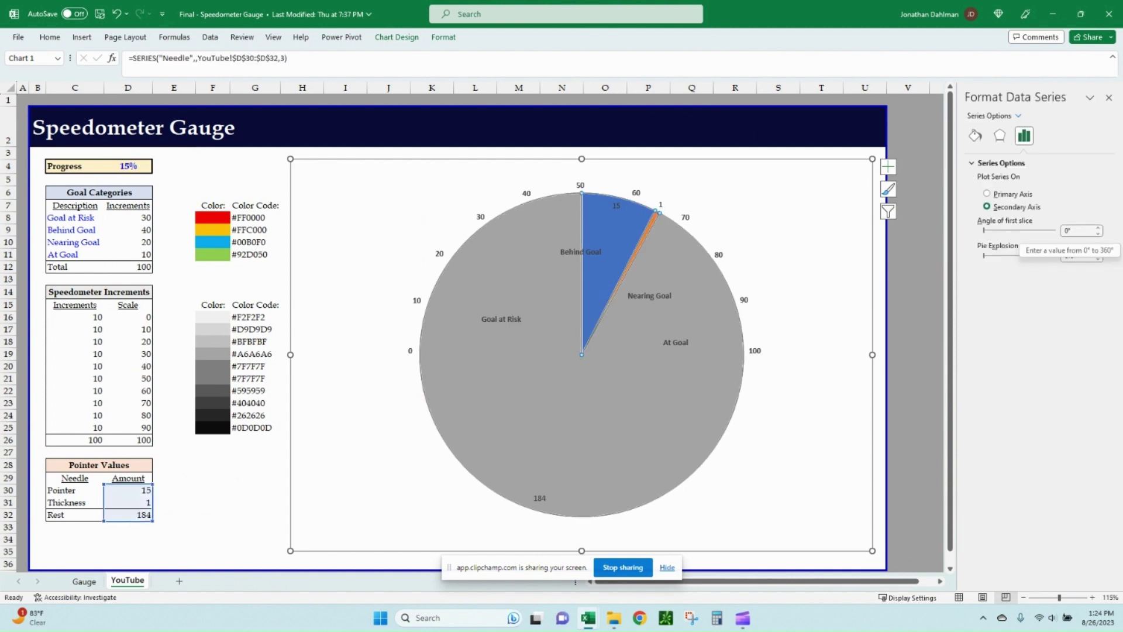
{"action": "left_click", "coordinate": [1076, 231]}
{"action": "type", "text": "270"}
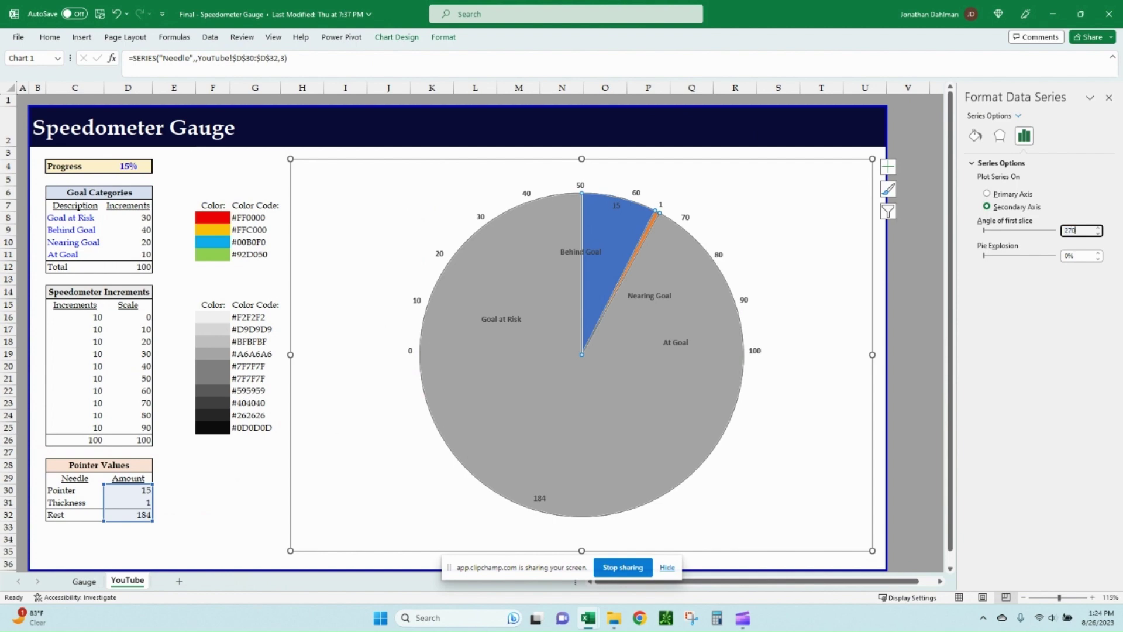
{"action": "key", "text": "Tab"}
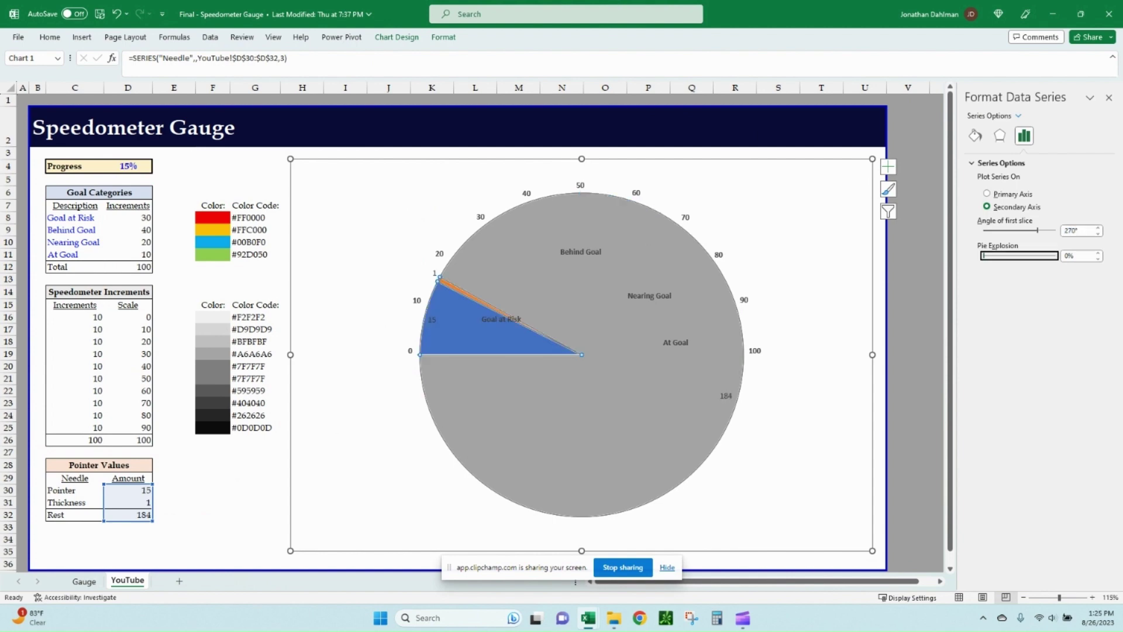
Pull only the Needle's thin Thickness slice slightly outward from the pie's centre by raising its point explosion
{"action": "left_click", "coordinate": [451, 286]}
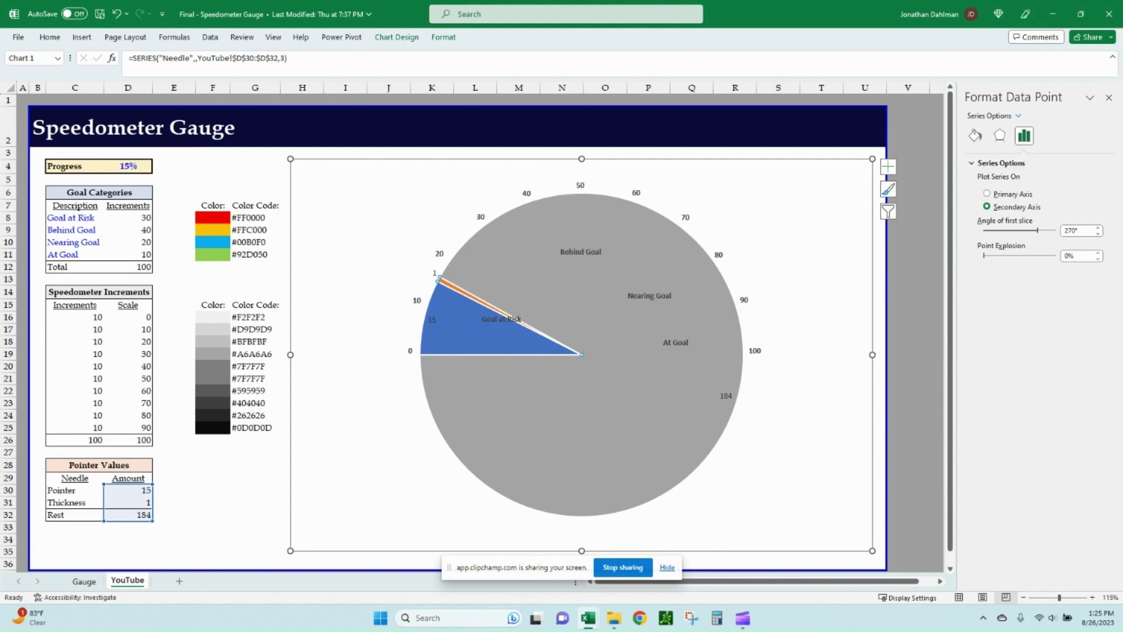
{"action": "left_click", "coordinate": [1098, 252]}
{"action": "left_click", "coordinate": [1097, 252]}
{"action": "left_click", "coordinate": [1098, 253]}
{"action": "left_click", "coordinate": [1098, 252]}
{"action": "left_click", "coordinate": [1098, 252]}
Give the thin Thickness slice a darker orange solid fill and a 0.5 pt solid border
{"action": "left_click", "coordinate": [974, 135]}
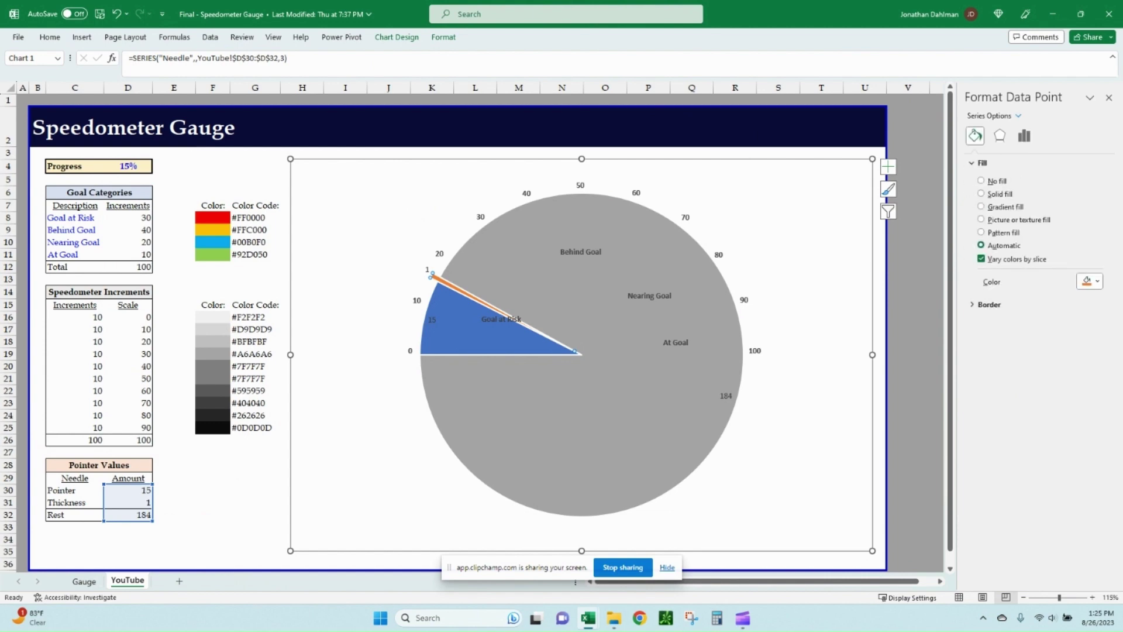
{"action": "left_click", "coordinate": [1089, 280]}
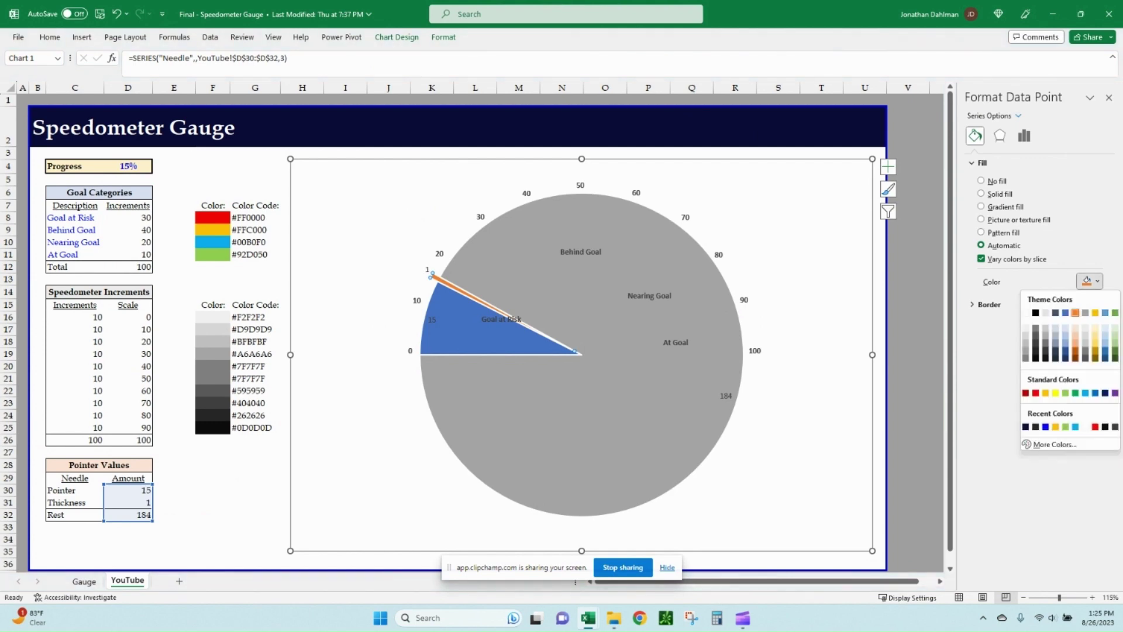
{"action": "left_click", "coordinate": [1075, 354]}
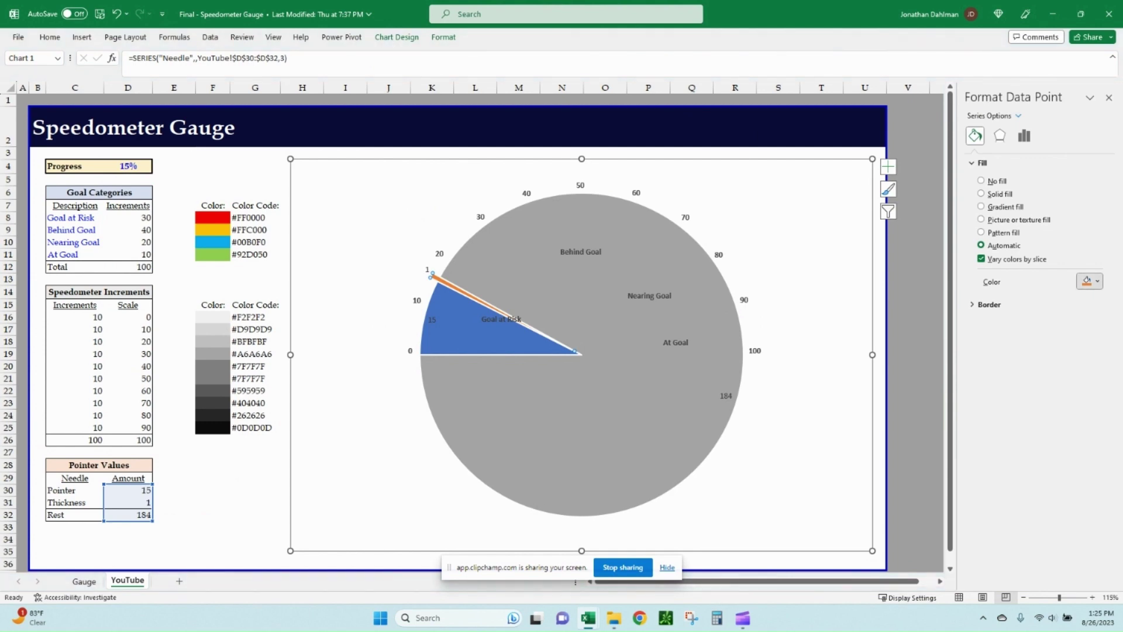
{"action": "left_click", "coordinate": [989, 320]}
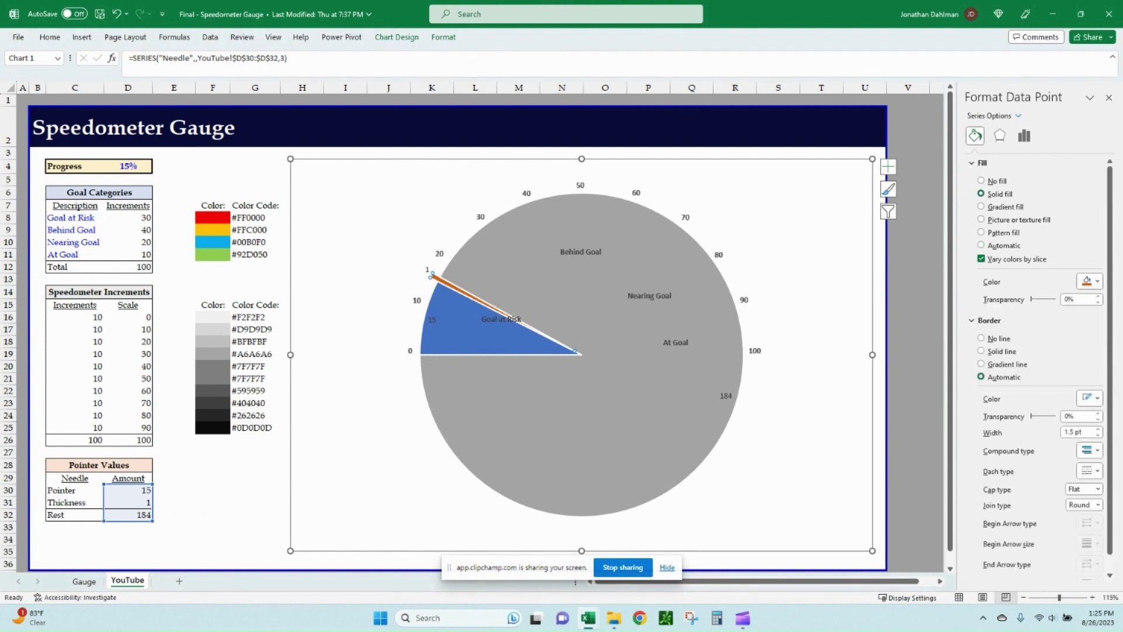
{"action": "left_click", "coordinate": [1098, 435]}
{"action": "left_click", "coordinate": [1098, 435]}
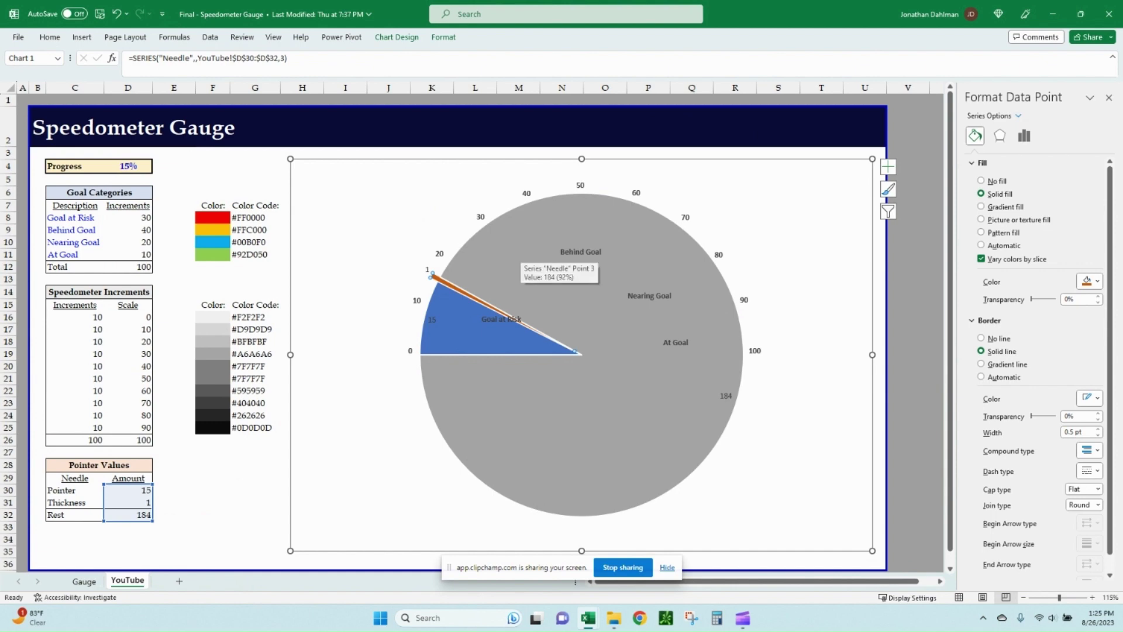
Remove the fill from the Needle's Rest and Pointer slices and delete the Needle series' data labels
{"action": "left_click", "coordinate": [520, 258]}
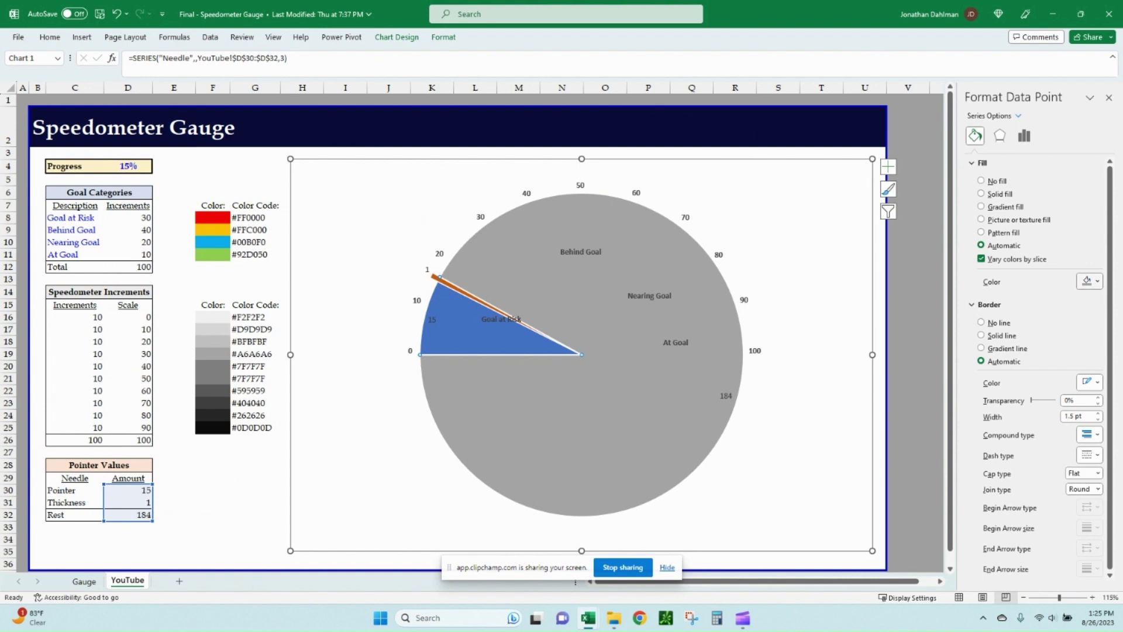
{"action": "left_click", "coordinate": [1089, 281]}
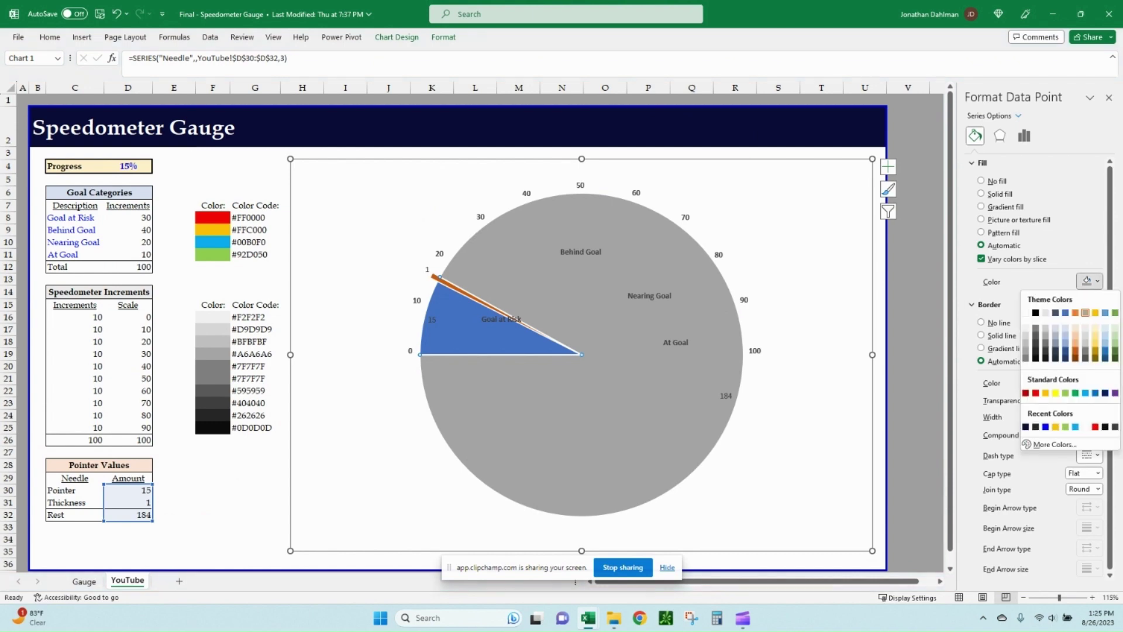
{"action": "left_click", "coordinate": [981, 181]}
{"action": "key", "text": "Left"}
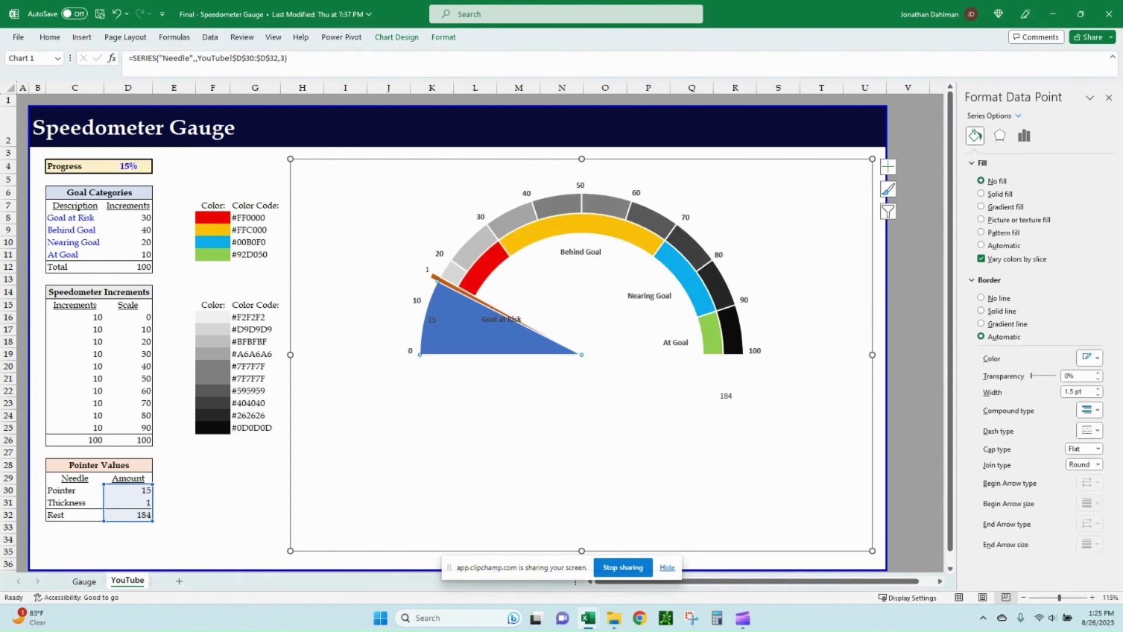
{"action": "left_click", "coordinate": [982, 181]}
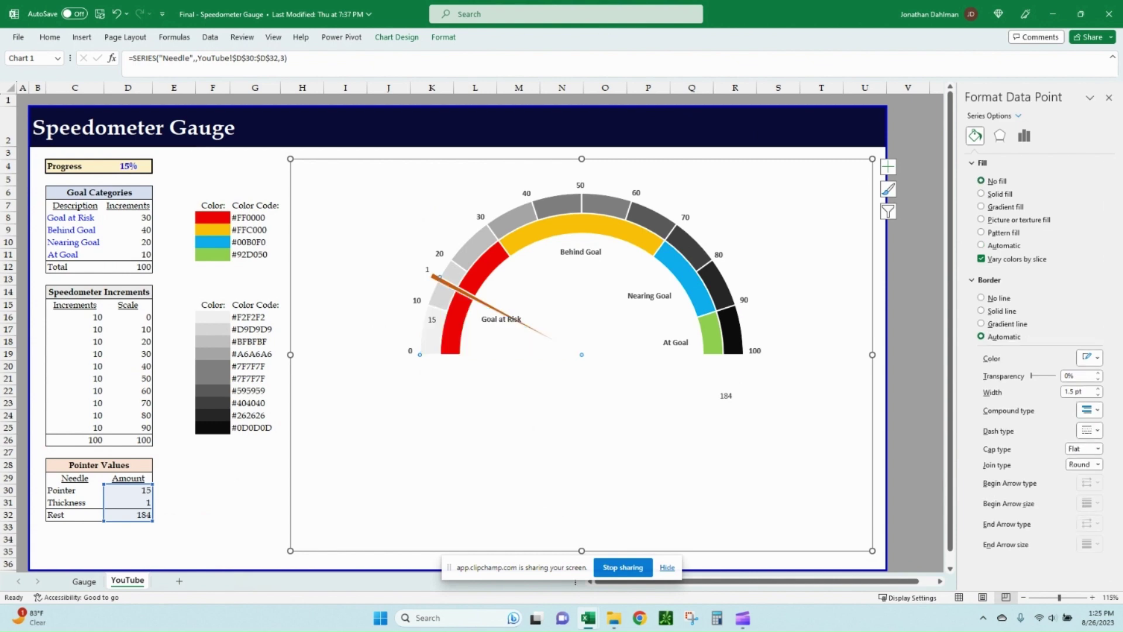
{"action": "left_click", "coordinate": [725, 395]}
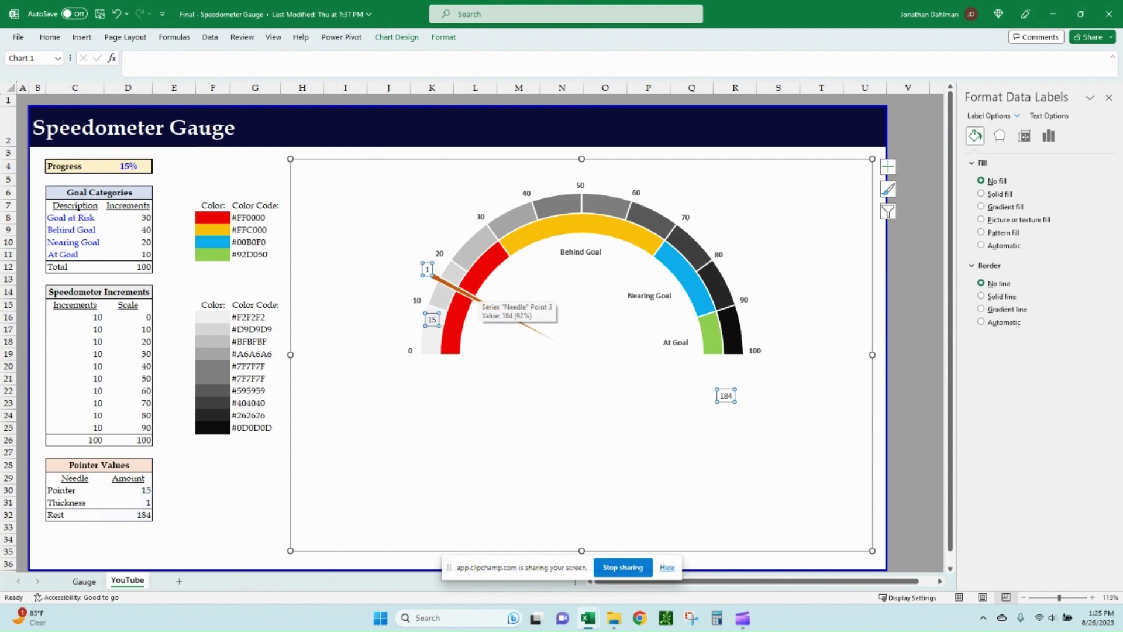
{"action": "key", "text": "Delete"}
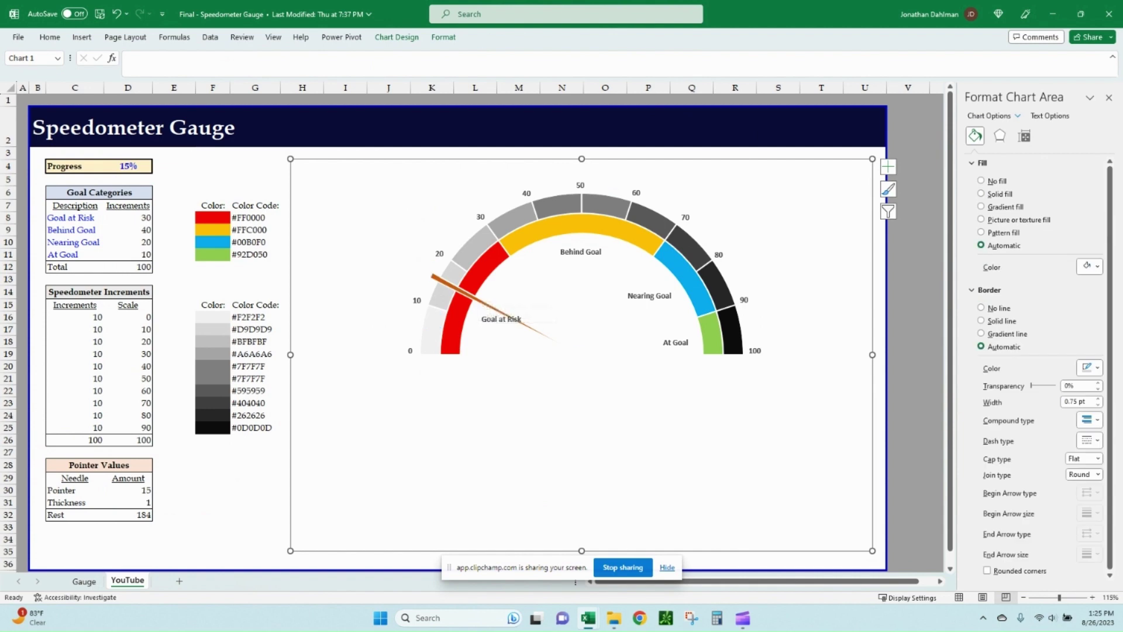
Test the needle by setting Progress in D4 to 20%, 40% and finally 78%
{"action": "left_click", "coordinate": [475, 297]}
{"action": "key", "text": "Escape"}
{"action": "key", "text": "Escape"}
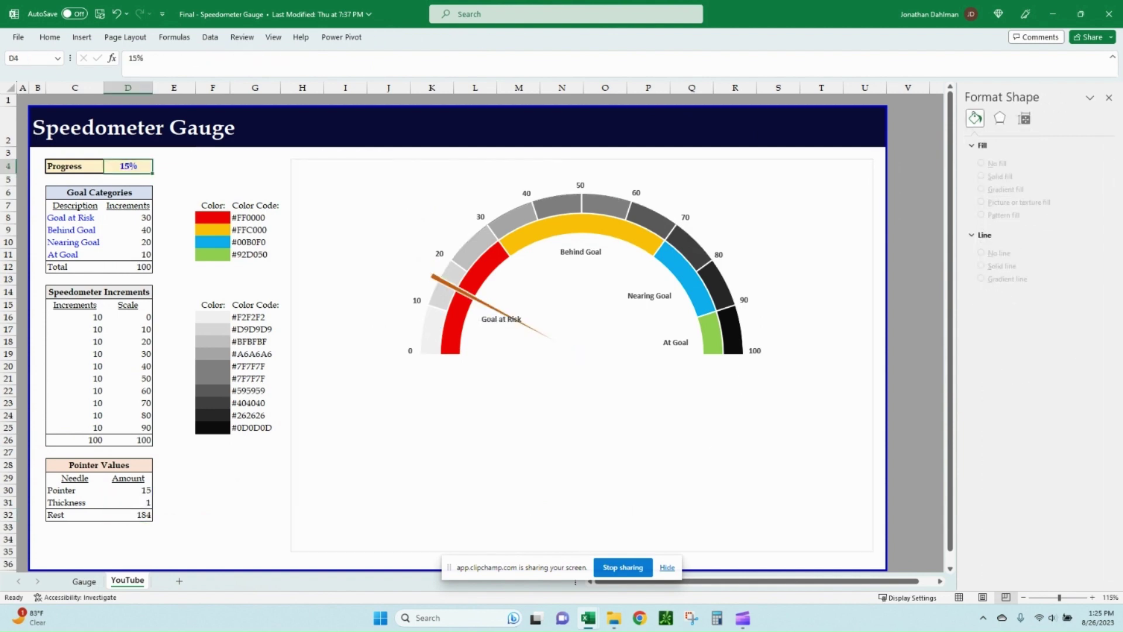
{"action": "type", "text": "20%"}
{"action": "key", "text": "Return"}
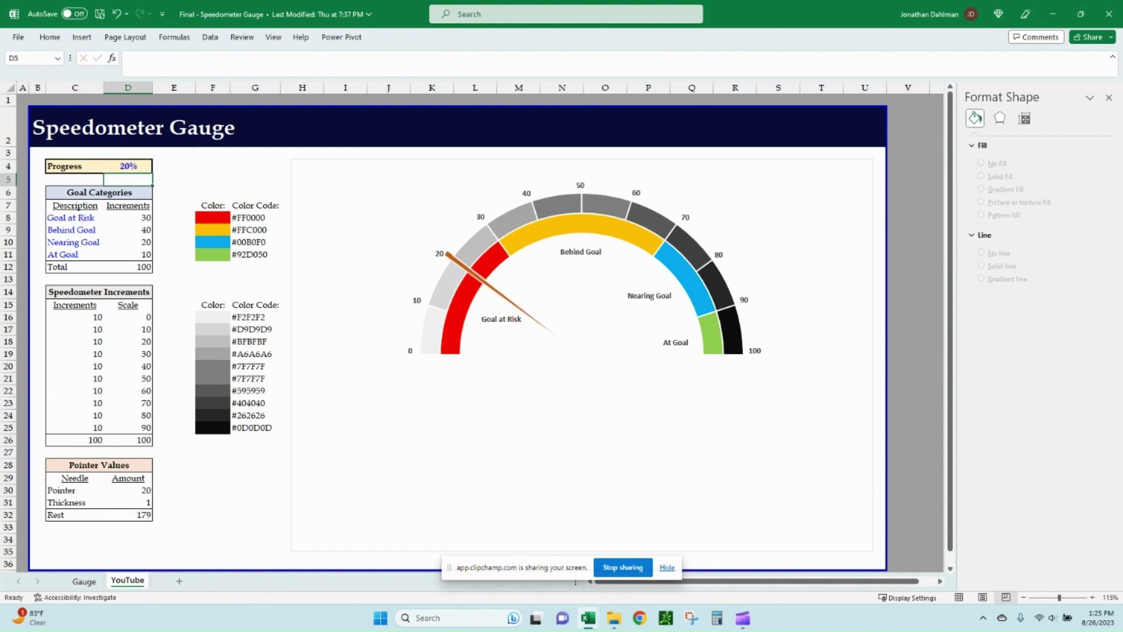
{"action": "key", "text": "Up"}
{"action": "type", "text": "40%"}
{"action": "key", "text": "Return"}
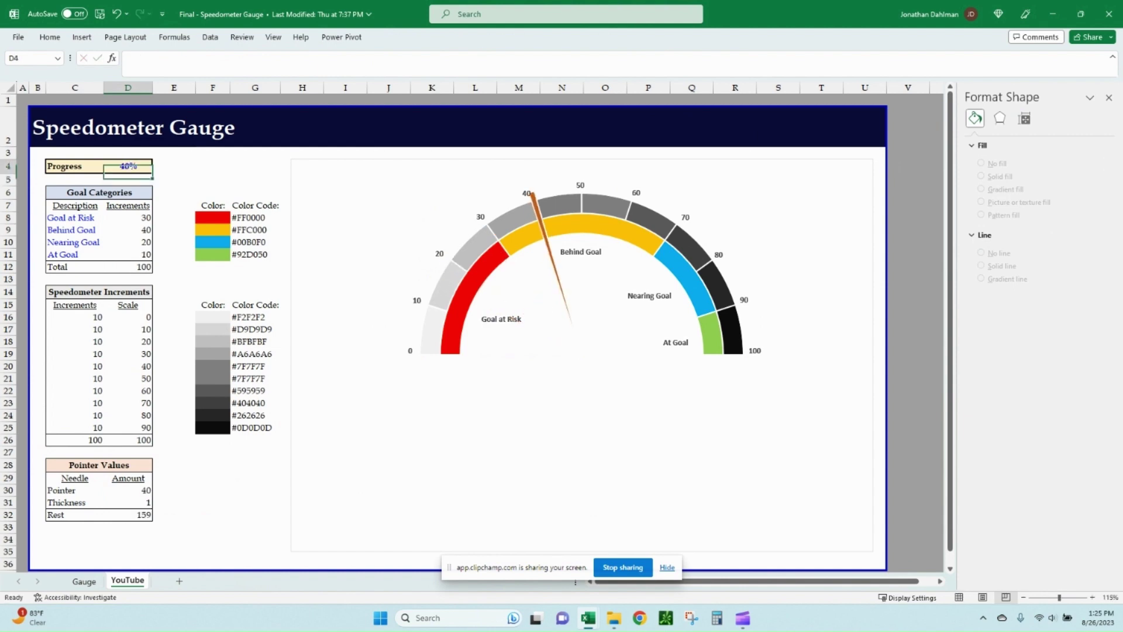
{"action": "key", "text": "Up"}
{"action": "type", "text": "78%"}
{"action": "key", "text": "Return"}
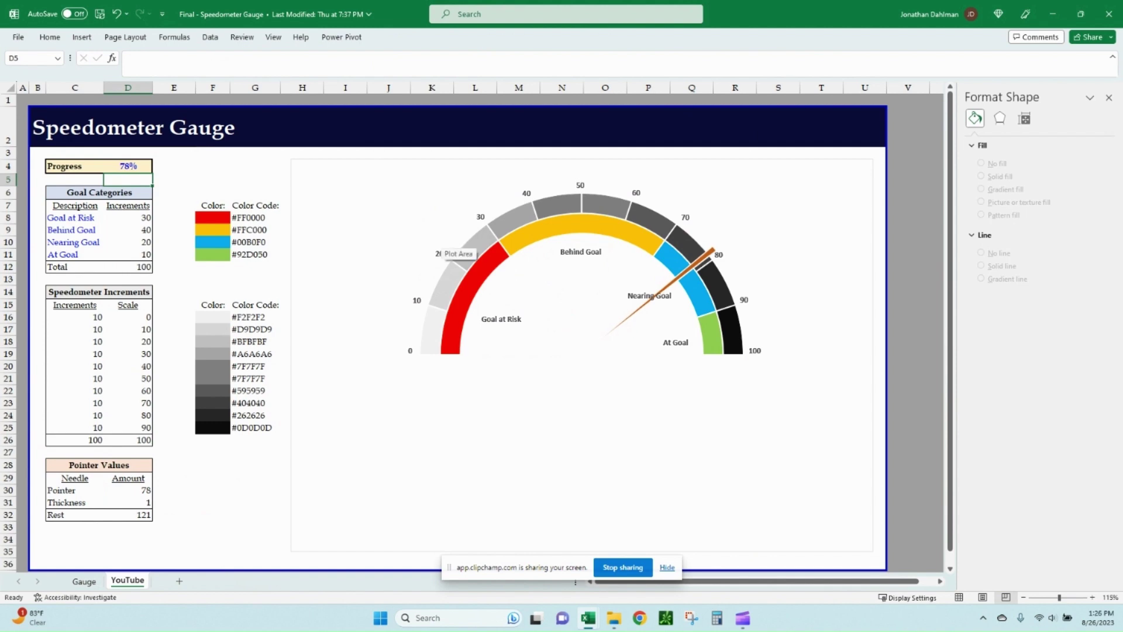
Remove the border line around the chart area
{"action": "mouse_move", "coordinate": [483, 340]}
{"action": "left_click", "coordinate": [387, 173]}
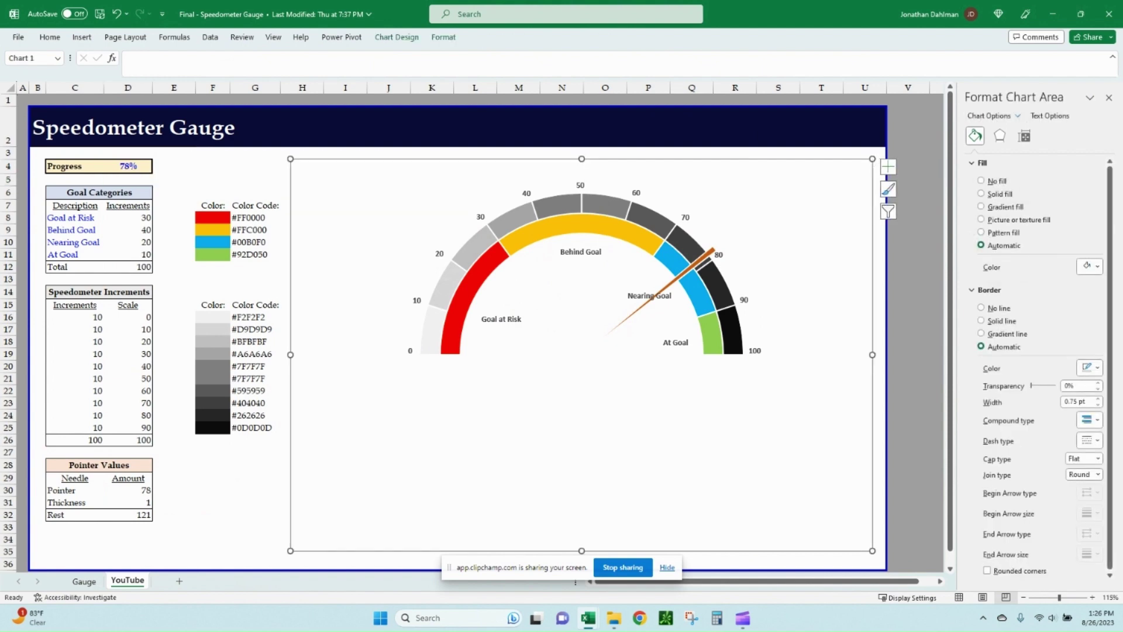
{"action": "left_click", "coordinate": [981, 308]}
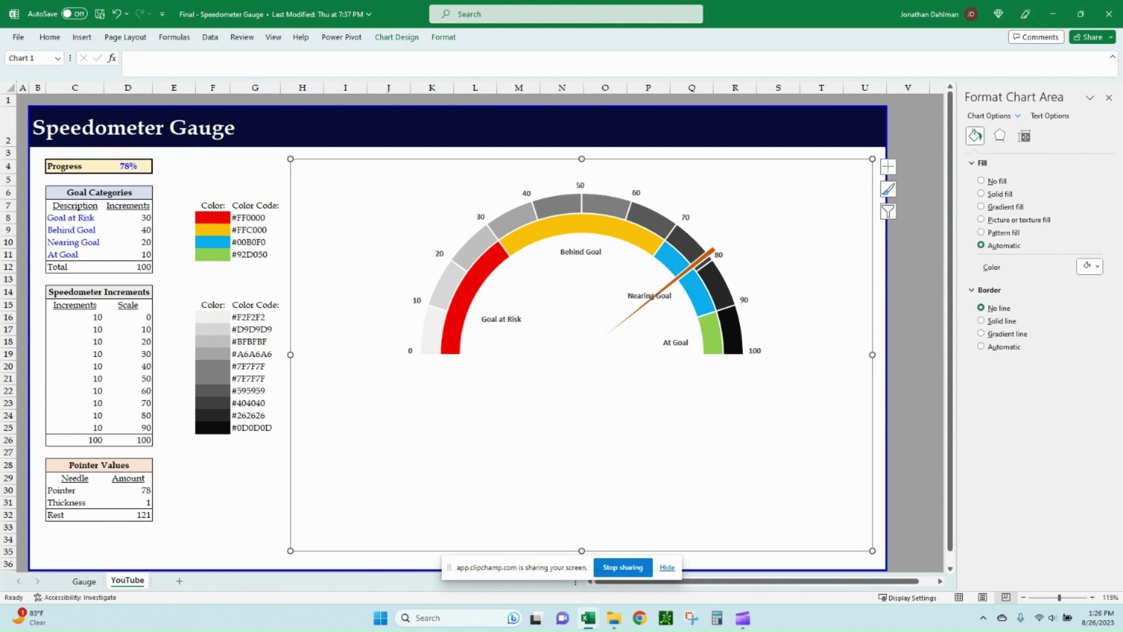
Insert a text box about 1.68" wide and 0.81" high beneath the center of the gauge
{"action": "left_click", "coordinate": [255, 465]}
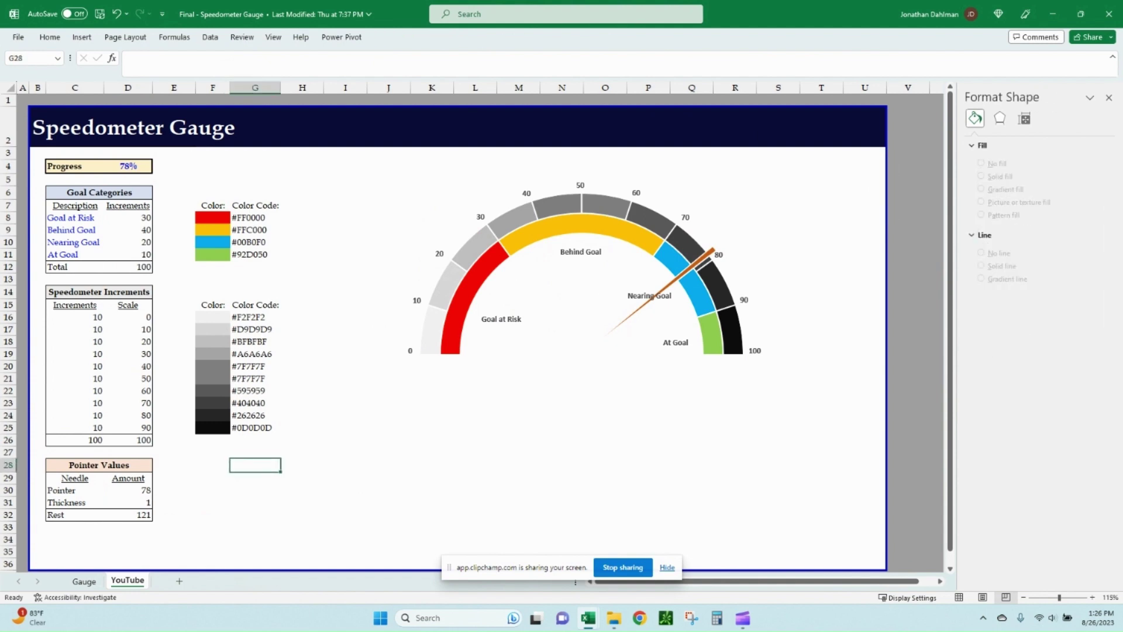
{"action": "left_click", "coordinate": [82, 36]}
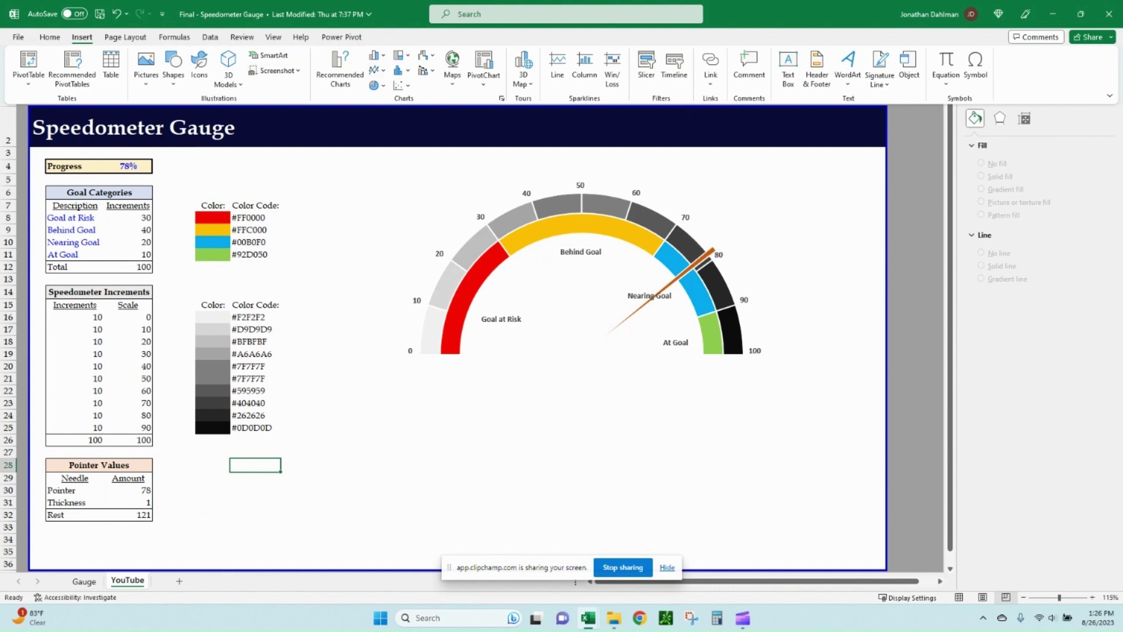
{"action": "left_click", "coordinate": [788, 65]}
{"action": "left_click_drag", "start_coordinate": [535, 346], "coordinate": [644, 399]}
Change the text box's shape to a rounded rectangle
{"action": "left_click", "coordinate": [398, 37]}
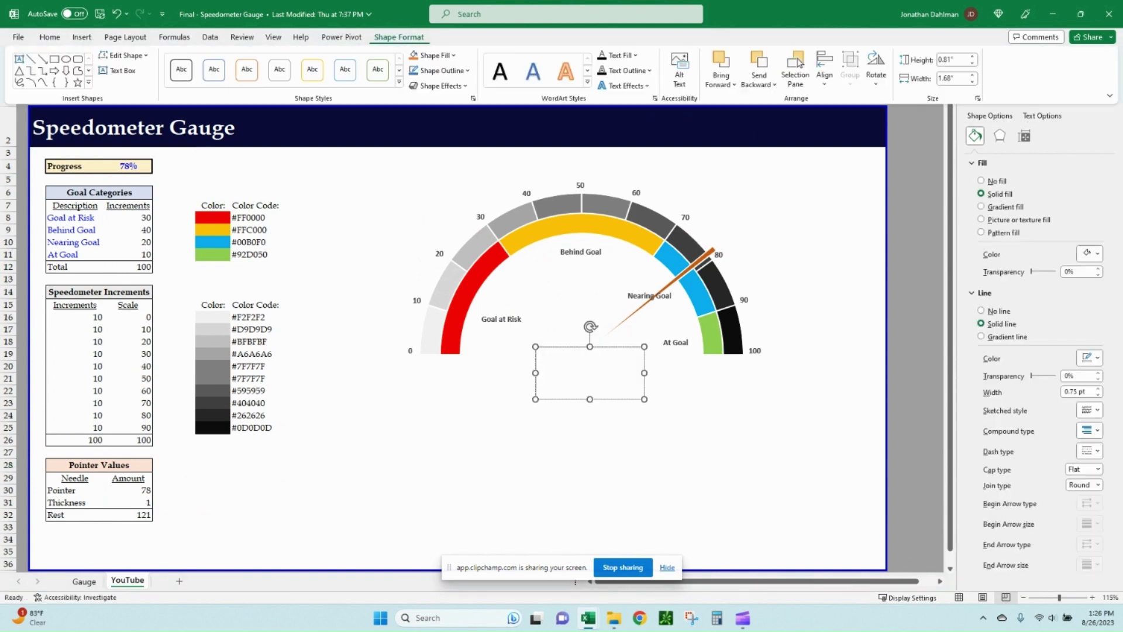
{"action": "left_click", "coordinate": [126, 55]}
{"action": "mouse_move", "coordinate": [142, 71]}
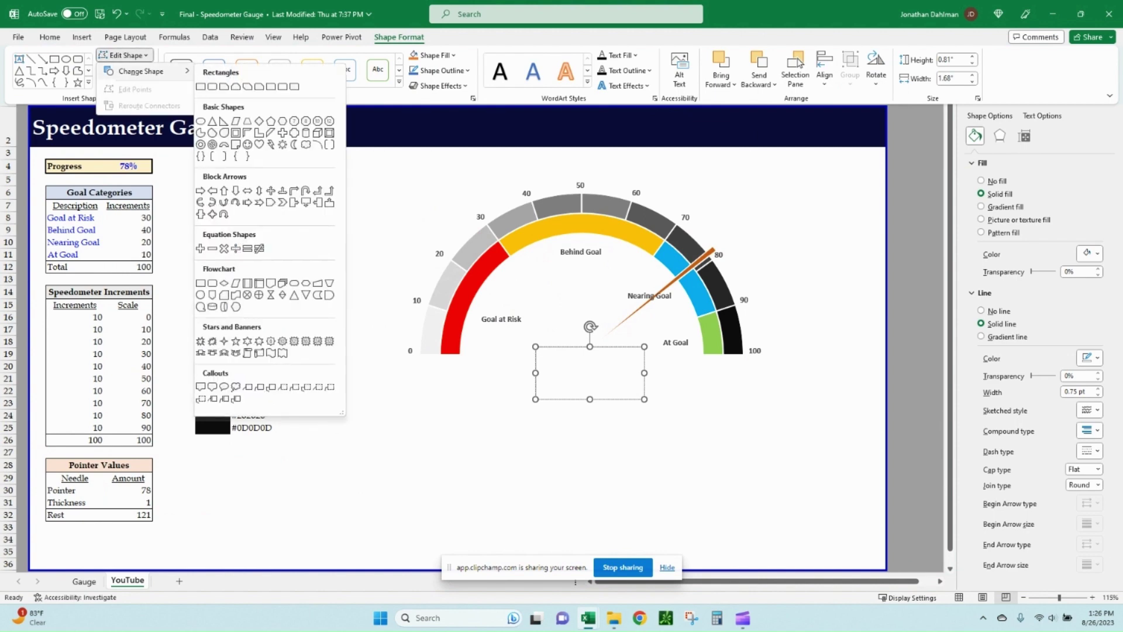
{"action": "left_click", "coordinate": [213, 87]}
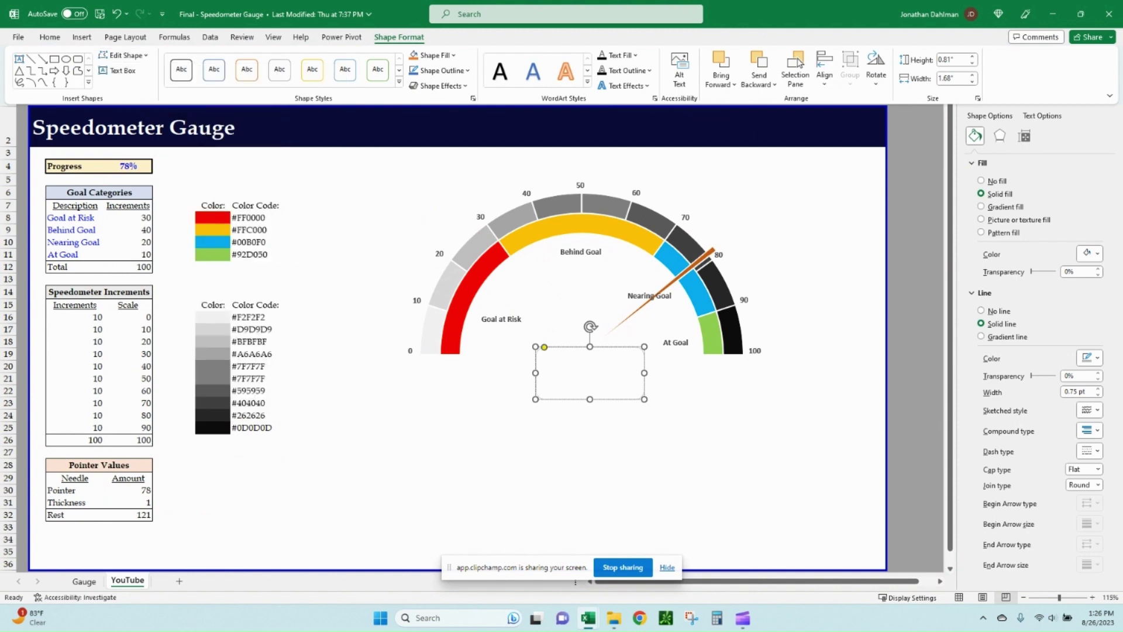
Link the text box to the Progress value with the formula =$D$4
{"action": "left_click", "coordinate": [128, 58]}
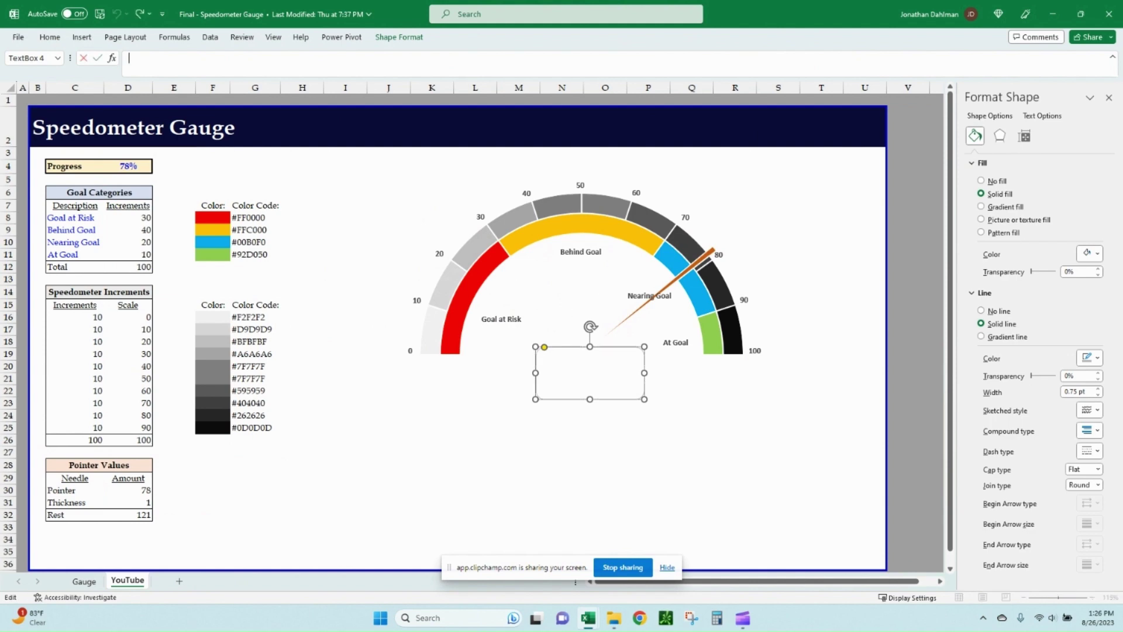
{"action": "type", "text": "="}
{"action": "left_click", "coordinate": [128, 166]}
{"action": "key", "text": "Return"}
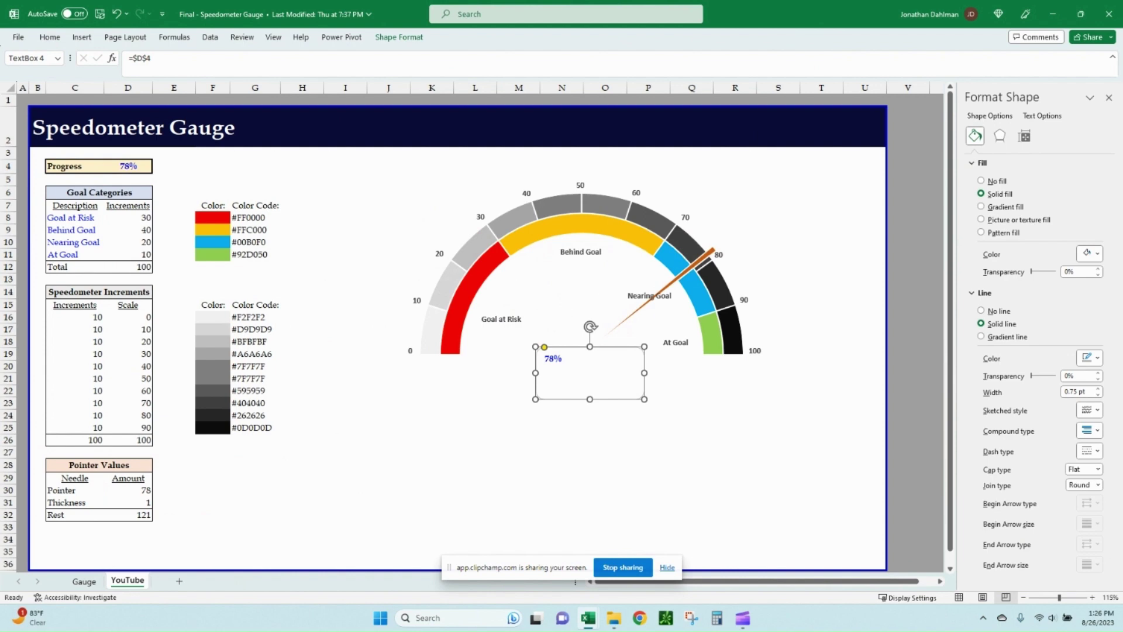
Enlarge the percentage text in the text box to 24 pt and center it both horizontally and vertically
{"action": "left_click", "coordinate": [50, 37]}
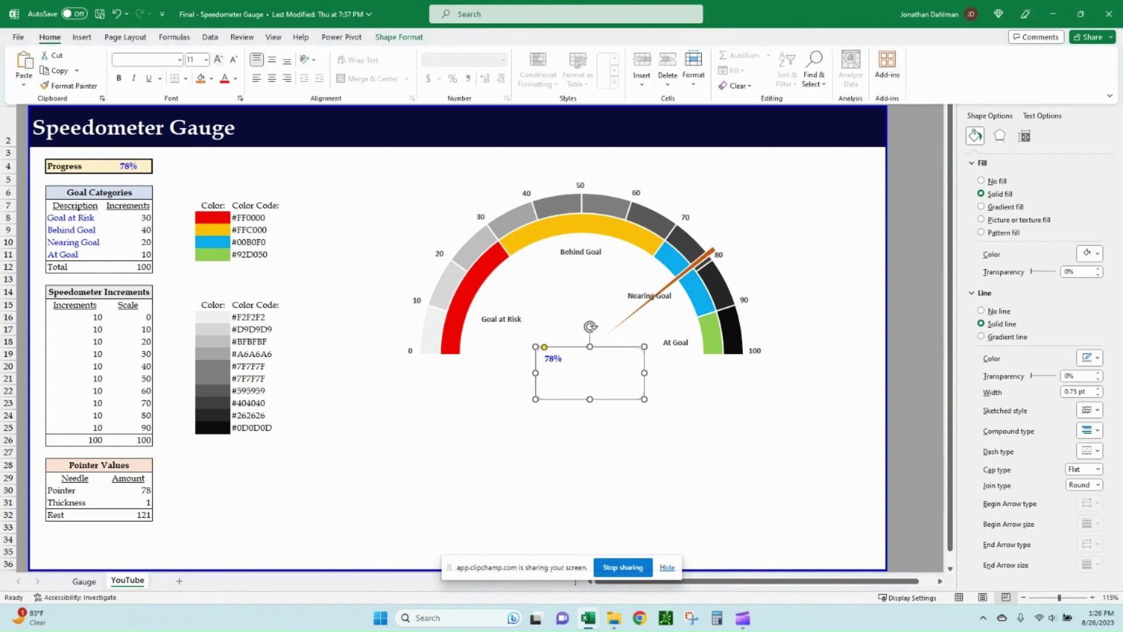
{"action": "left_click", "coordinate": [218, 59]}
{"action": "left_click", "coordinate": [219, 59]}
{"action": "left_click", "coordinate": [219, 60]}
{"action": "left_click", "coordinate": [218, 59]}
{"action": "left_click", "coordinate": [218, 59]}
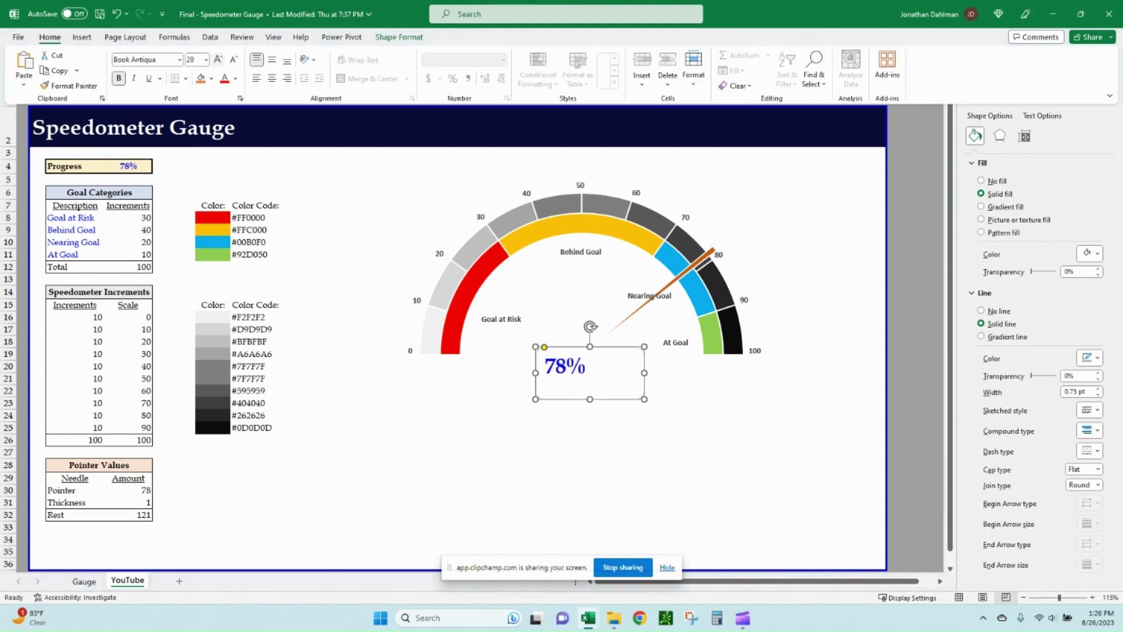
{"action": "left_click", "coordinate": [272, 59]}
{"action": "left_click", "coordinate": [272, 78]}
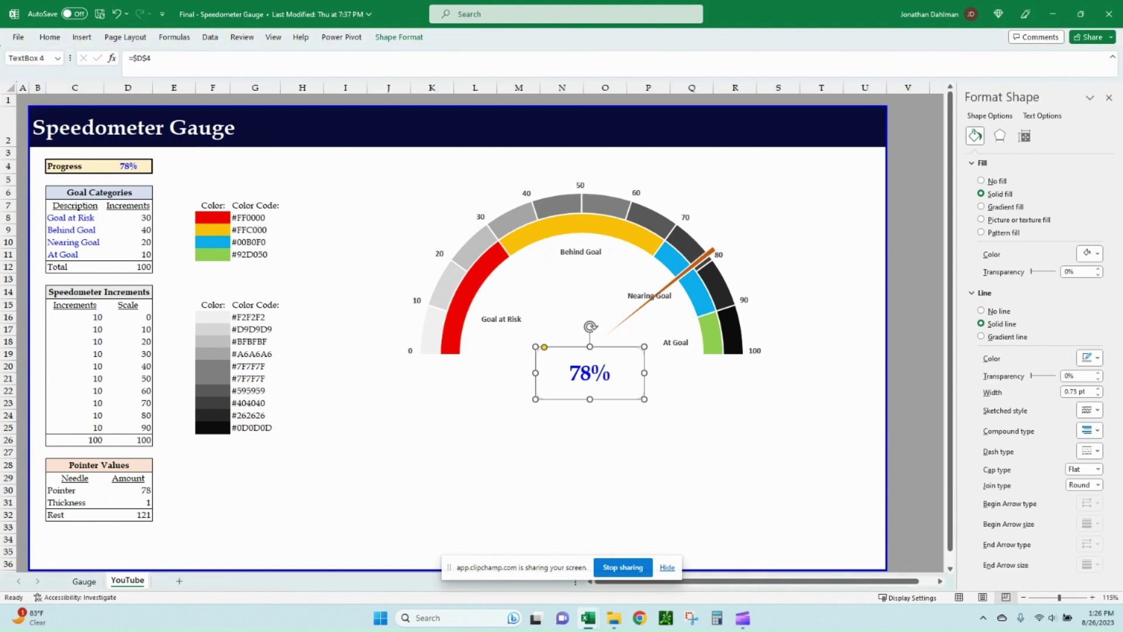
{"action": "left_click", "coordinate": [50, 37]}
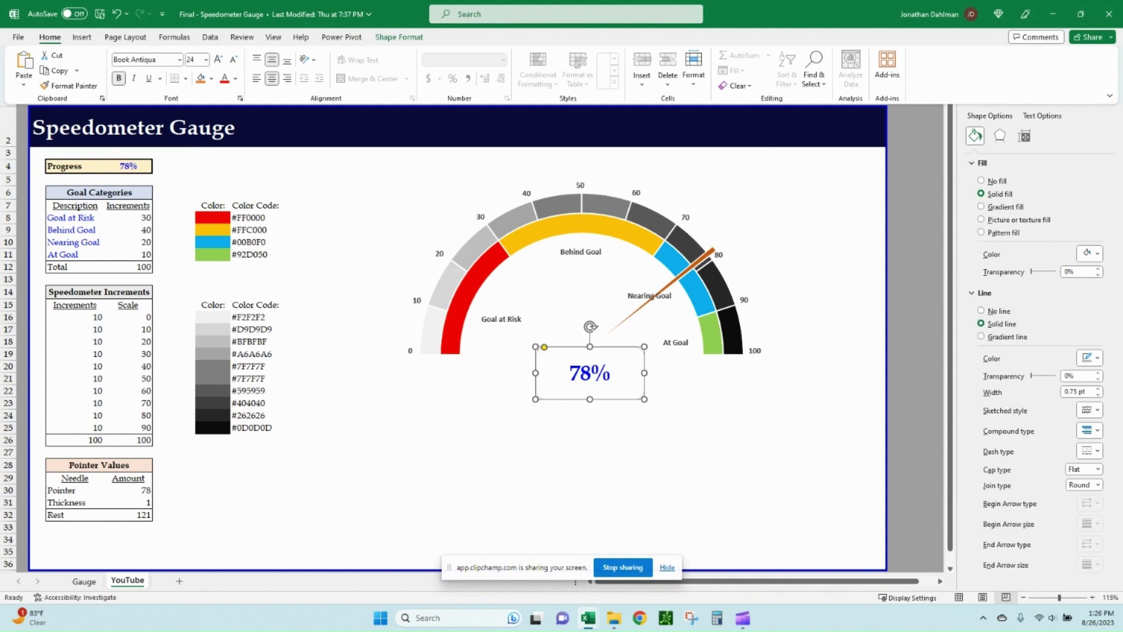
Give the text box's outline and its percentage text the same dark blue theme color
{"action": "left_click", "coordinate": [399, 36]}
{"action": "left_click", "coordinate": [440, 70]}
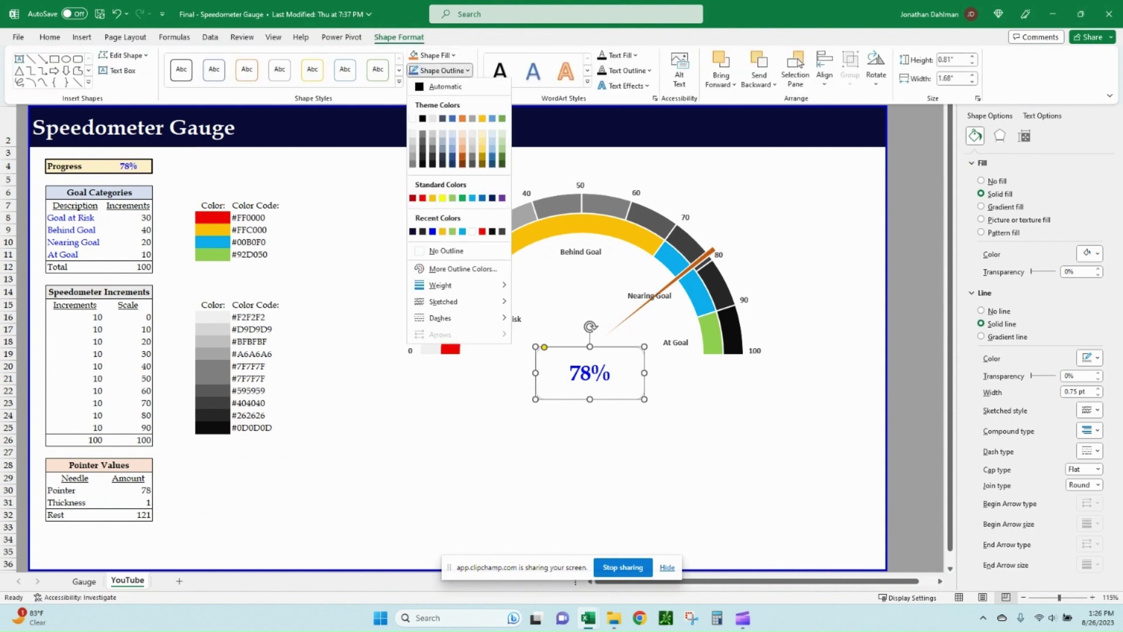
{"action": "left_click", "coordinate": [442, 164]}
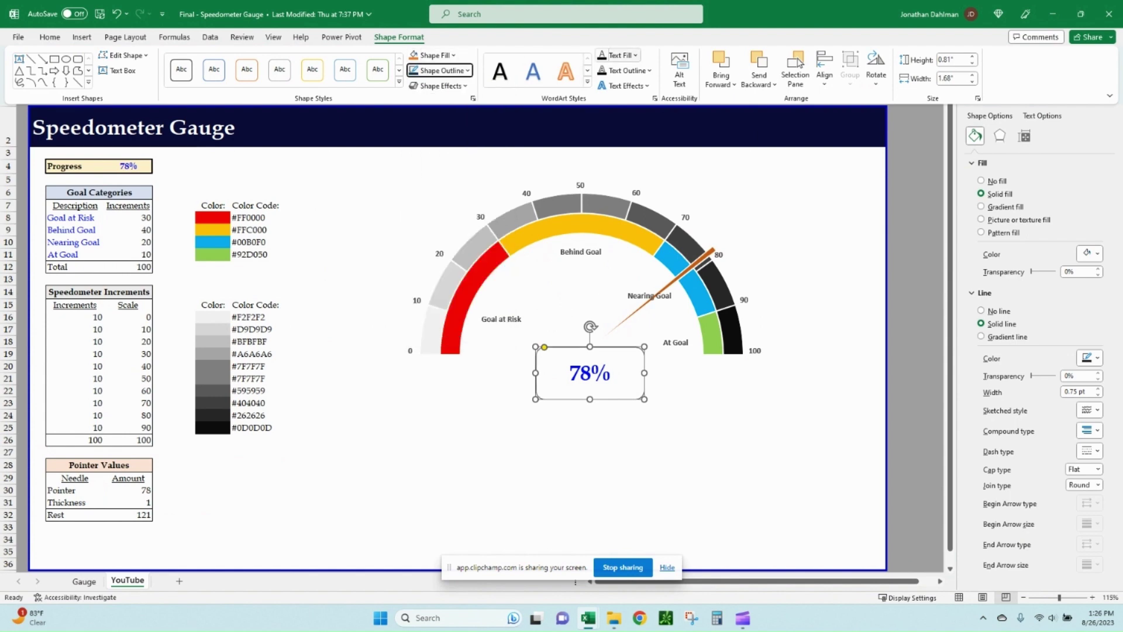
{"action": "left_click", "coordinate": [626, 55]}
{"action": "left_click", "coordinate": [631, 148]}
Shrink the text box to fit closely around the percentage and center it at the needle's base, between 0 and 100
{"action": "left_click", "coordinate": [565, 347]}
{"action": "left_click_drag", "start_coordinate": [564, 347], "coordinate": [559, 339]}
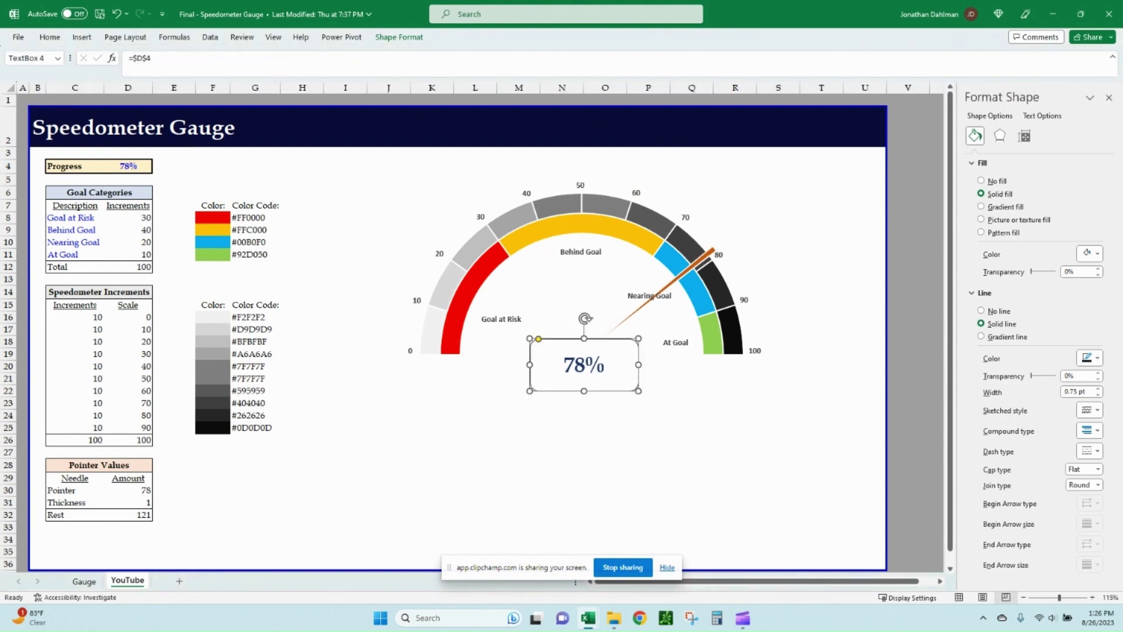
{"action": "left_click_drag", "start_coordinate": [638, 391], "coordinate": [588, 378]}
{"action": "left_click_drag", "start_coordinate": [559, 339], "coordinate": [581, 339]}
{"action": "left_click", "coordinate": [644, 410]}
{"action": "key", "text": "Escape"}
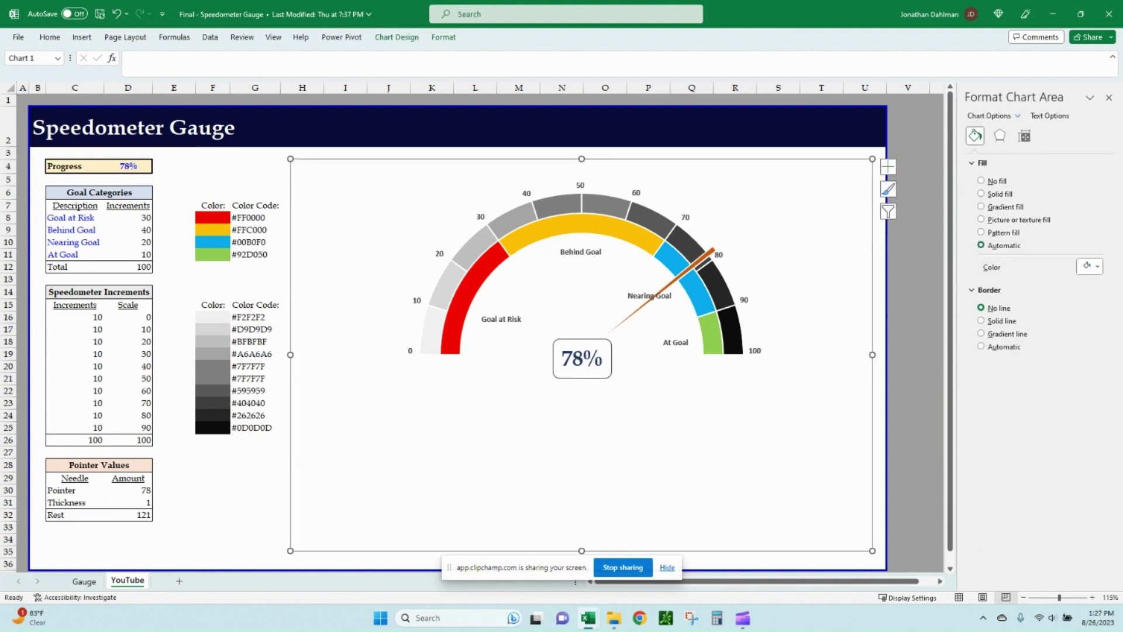
{"action": "left_click", "coordinate": [255, 453]}
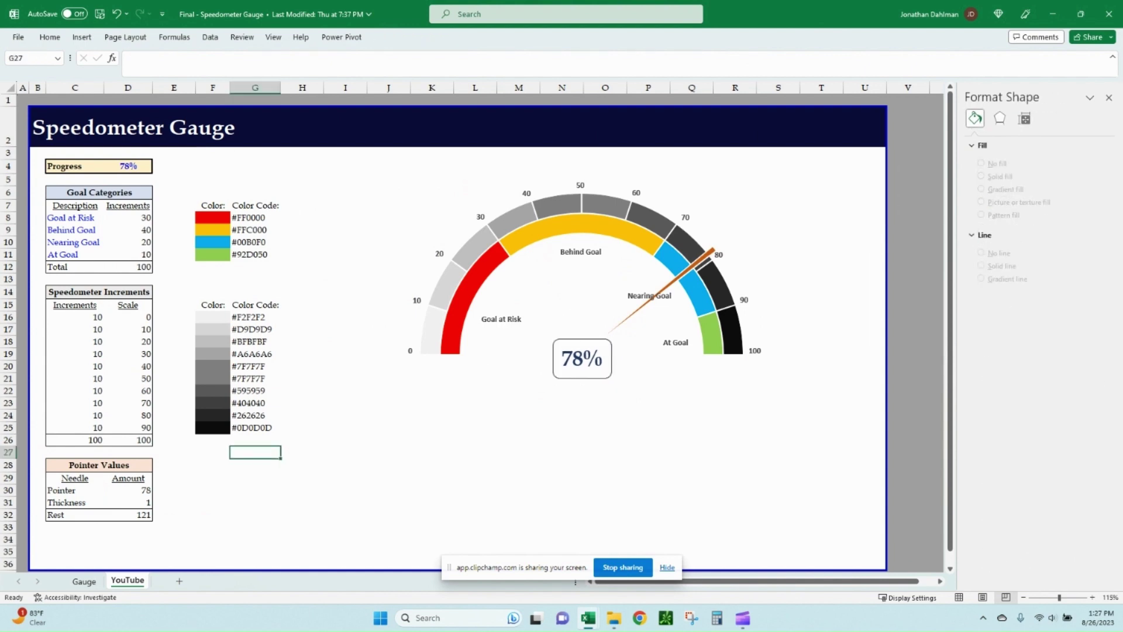
Set Progress in D4 to 115% and check how the needle and the linked text box respond
{"action": "mouse_move", "coordinate": [660, 273]}
{"action": "mouse_move", "coordinate": [583, 475]}
{"action": "left_click", "coordinate": [129, 166]}
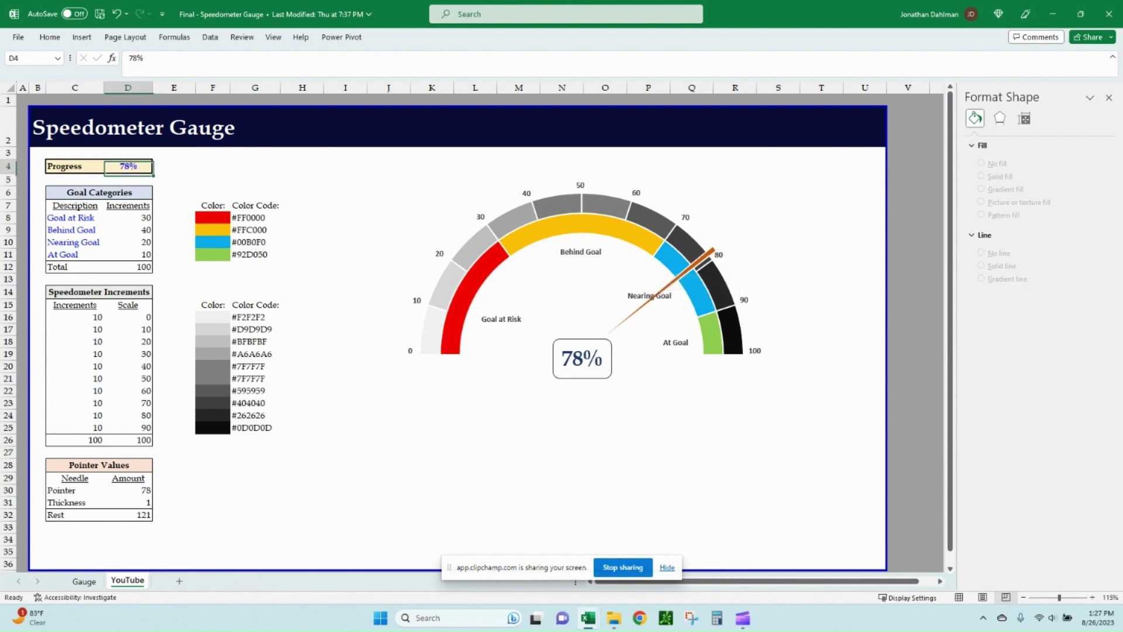
{"action": "type", "text": "115"}
{"action": "key", "text": "ctrl+Return"}
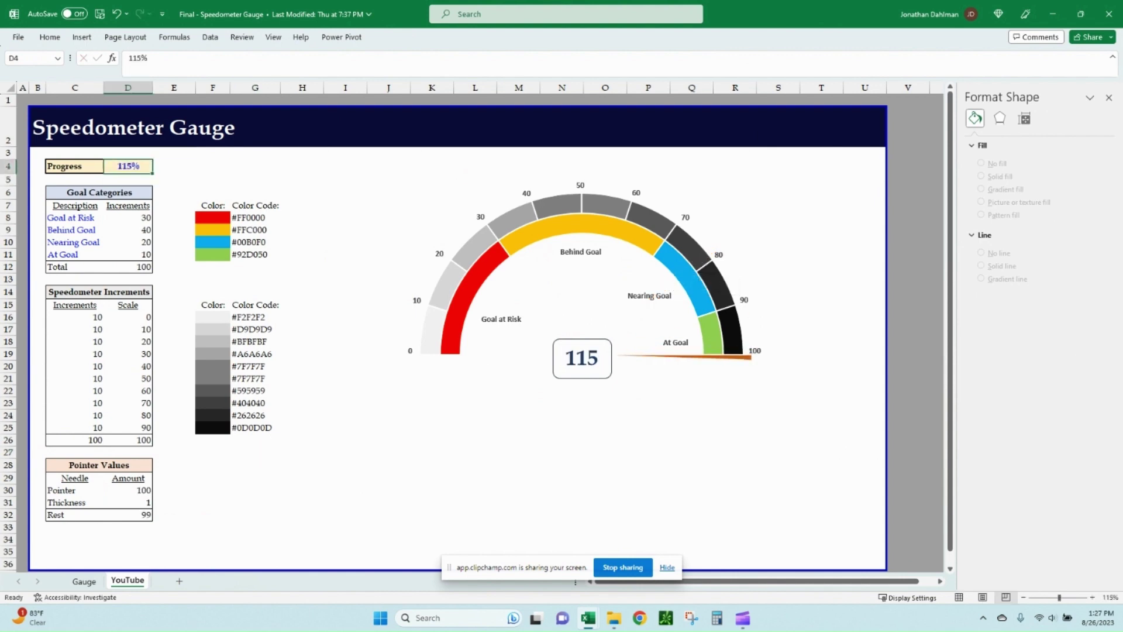
{"action": "left_click", "coordinate": [684, 355]}
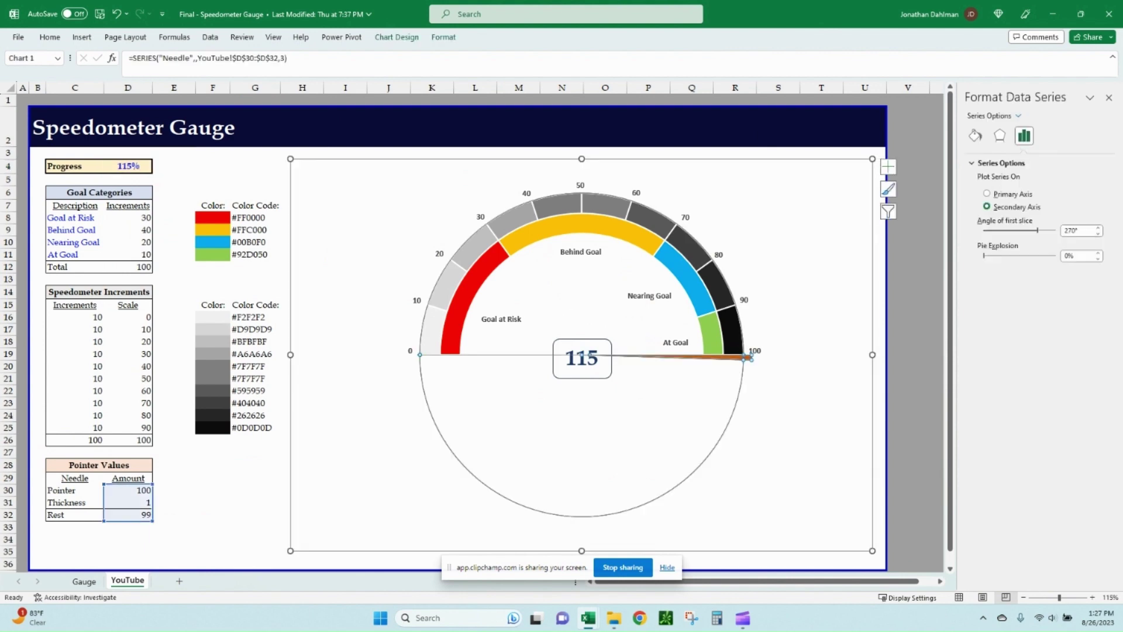
{"action": "left_click", "coordinate": [582, 358]}
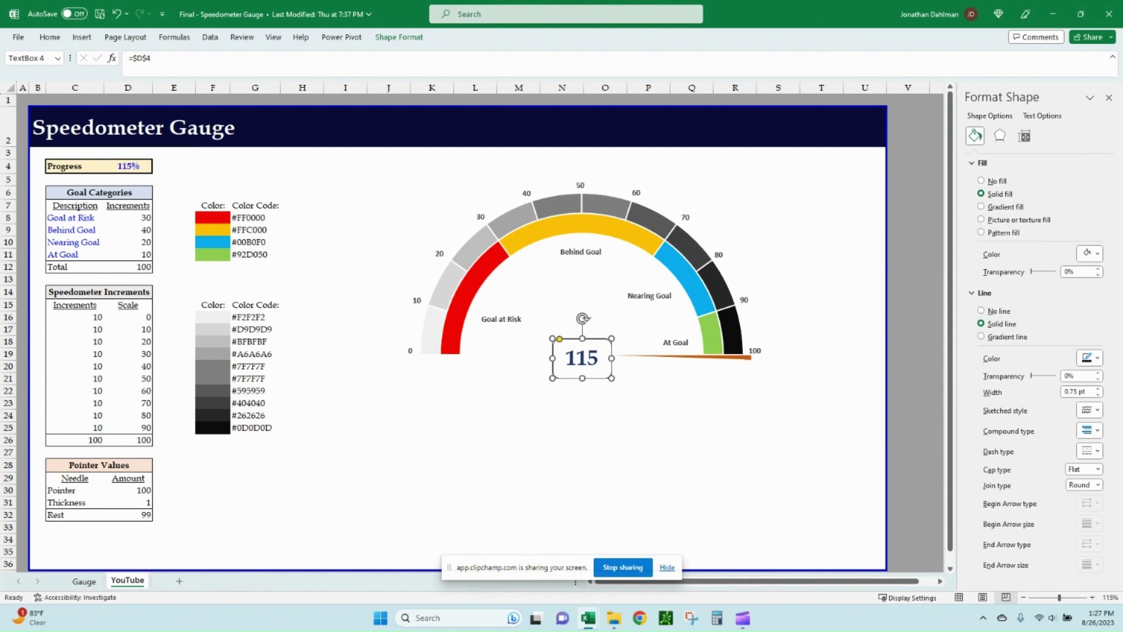
{"action": "left_click", "coordinate": [685, 356]}
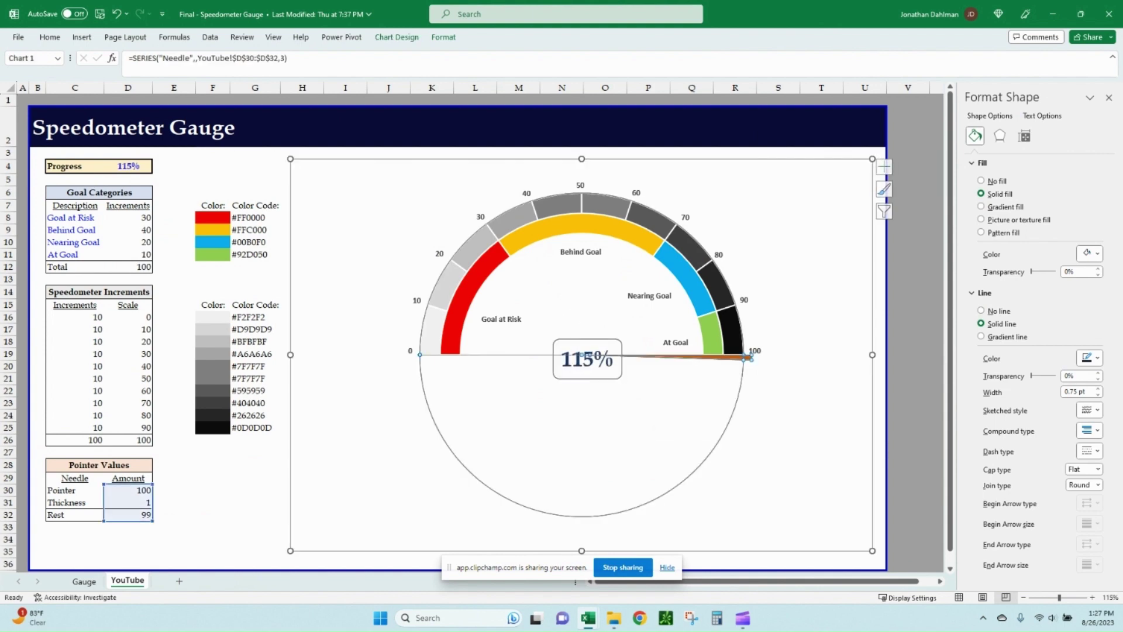
{"action": "key", "text": "Escape"}
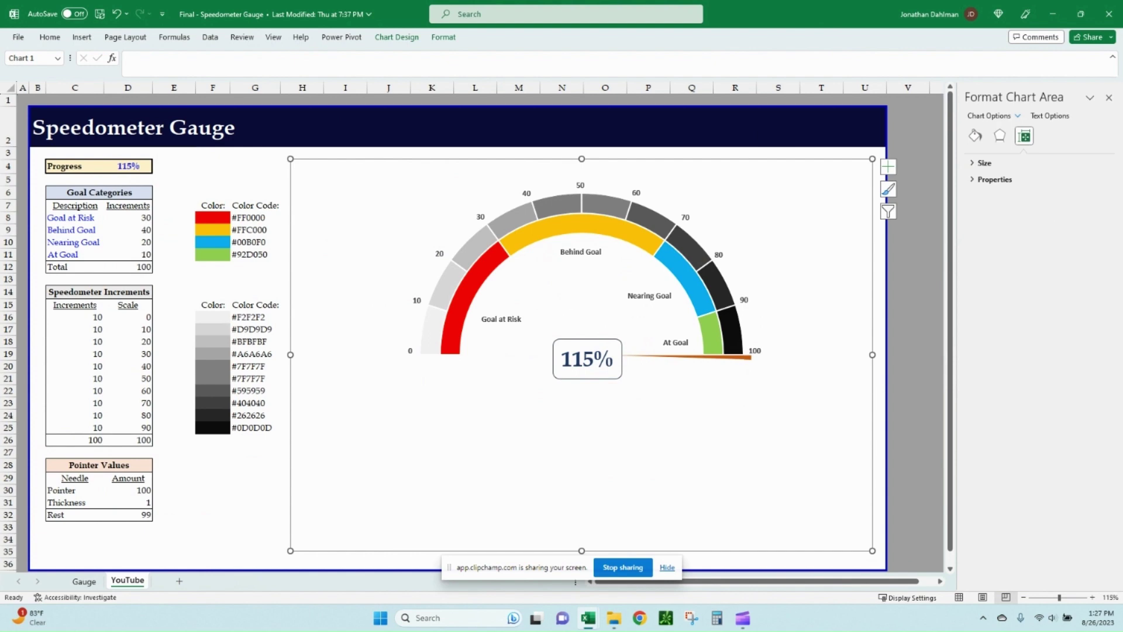
{"action": "left_click", "coordinate": [255, 490]}
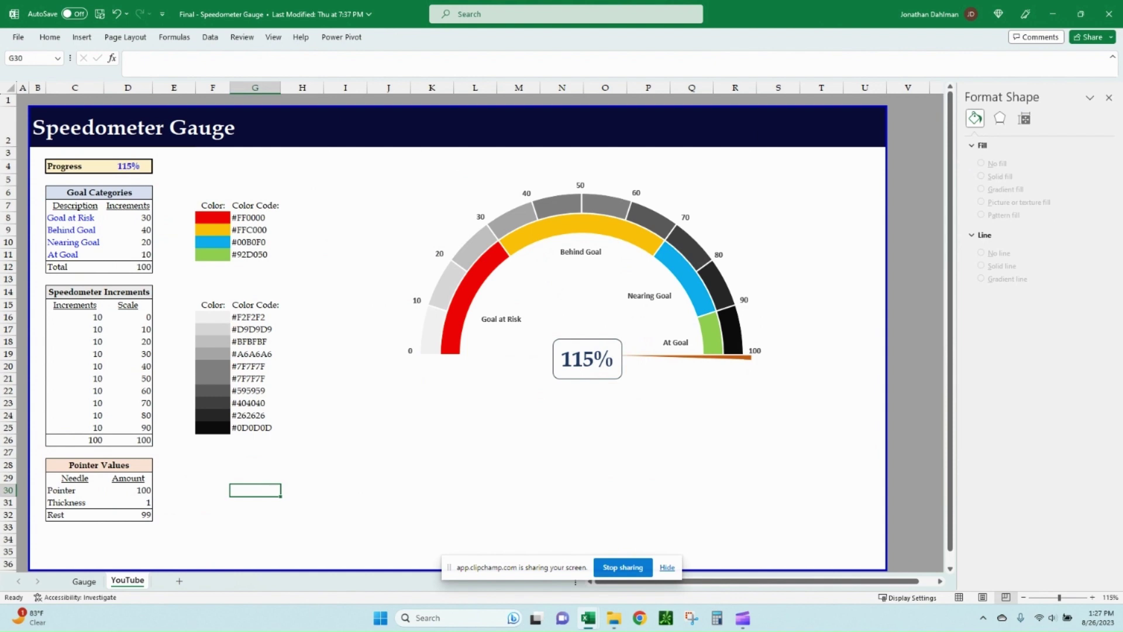